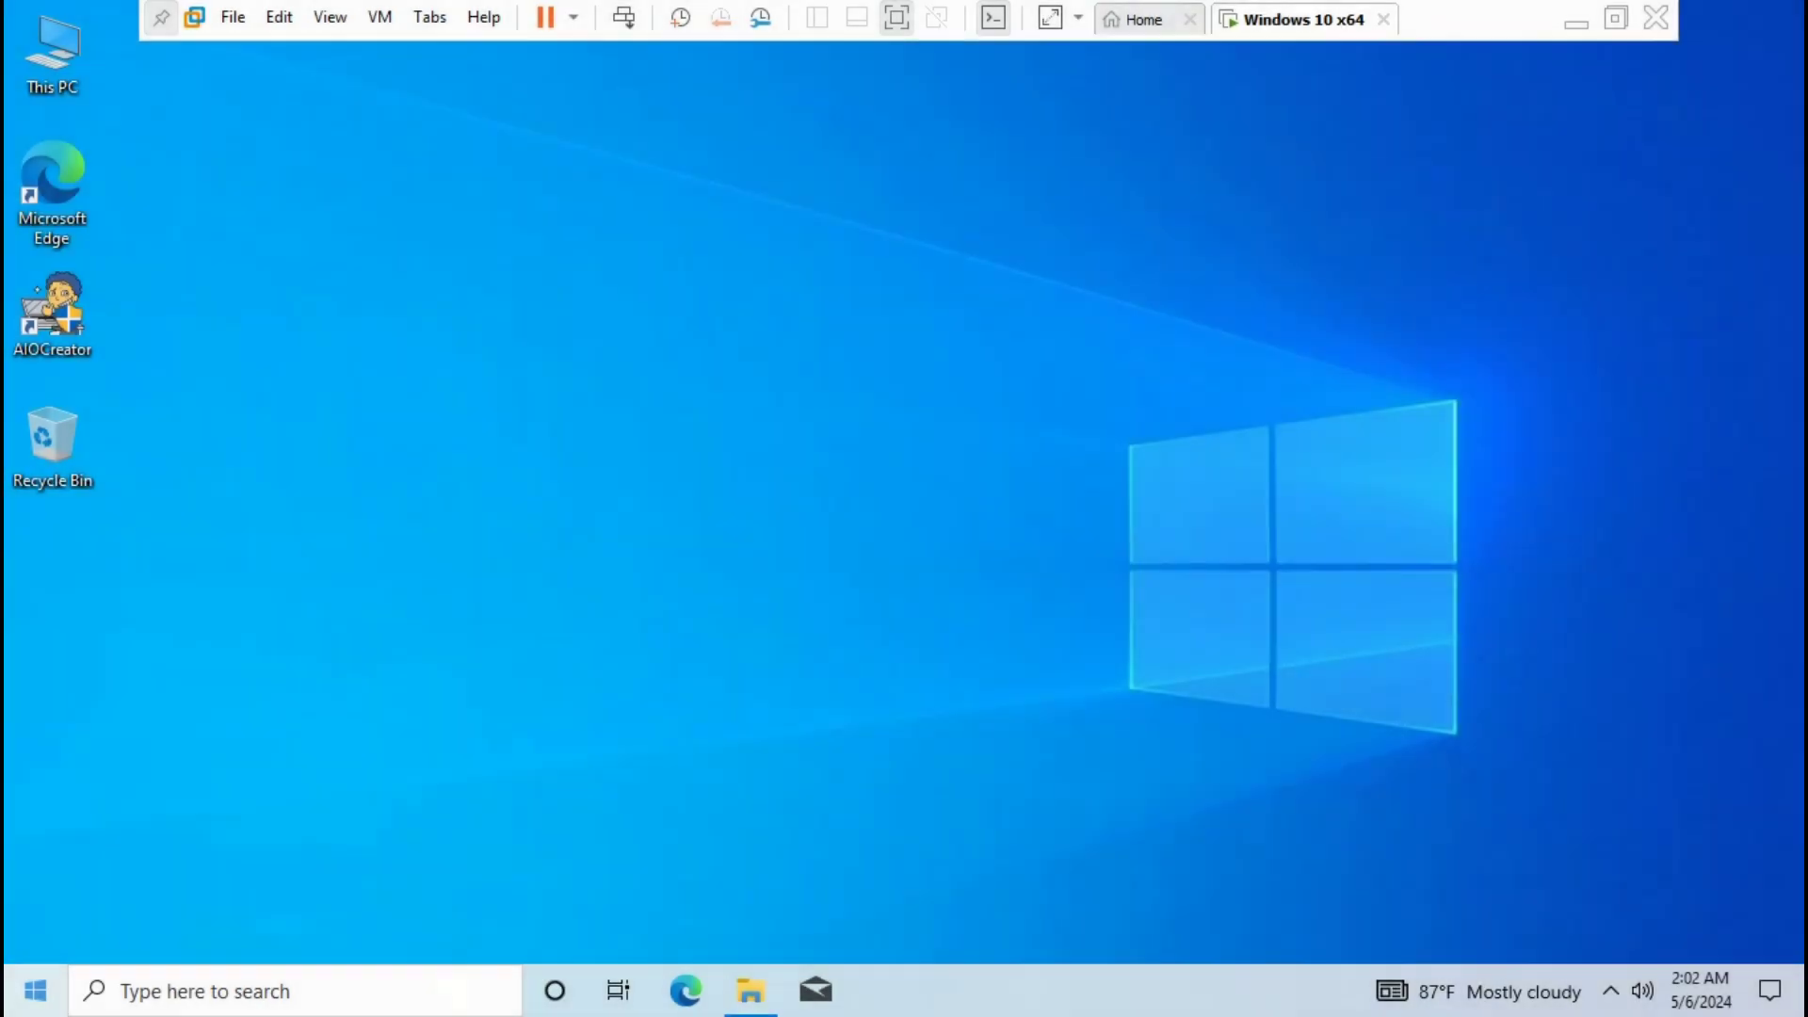
# Step: Run System Information as administrator, check the BIOS Mode entry in the system summary, and close it
pyautogui.click(36, 990)
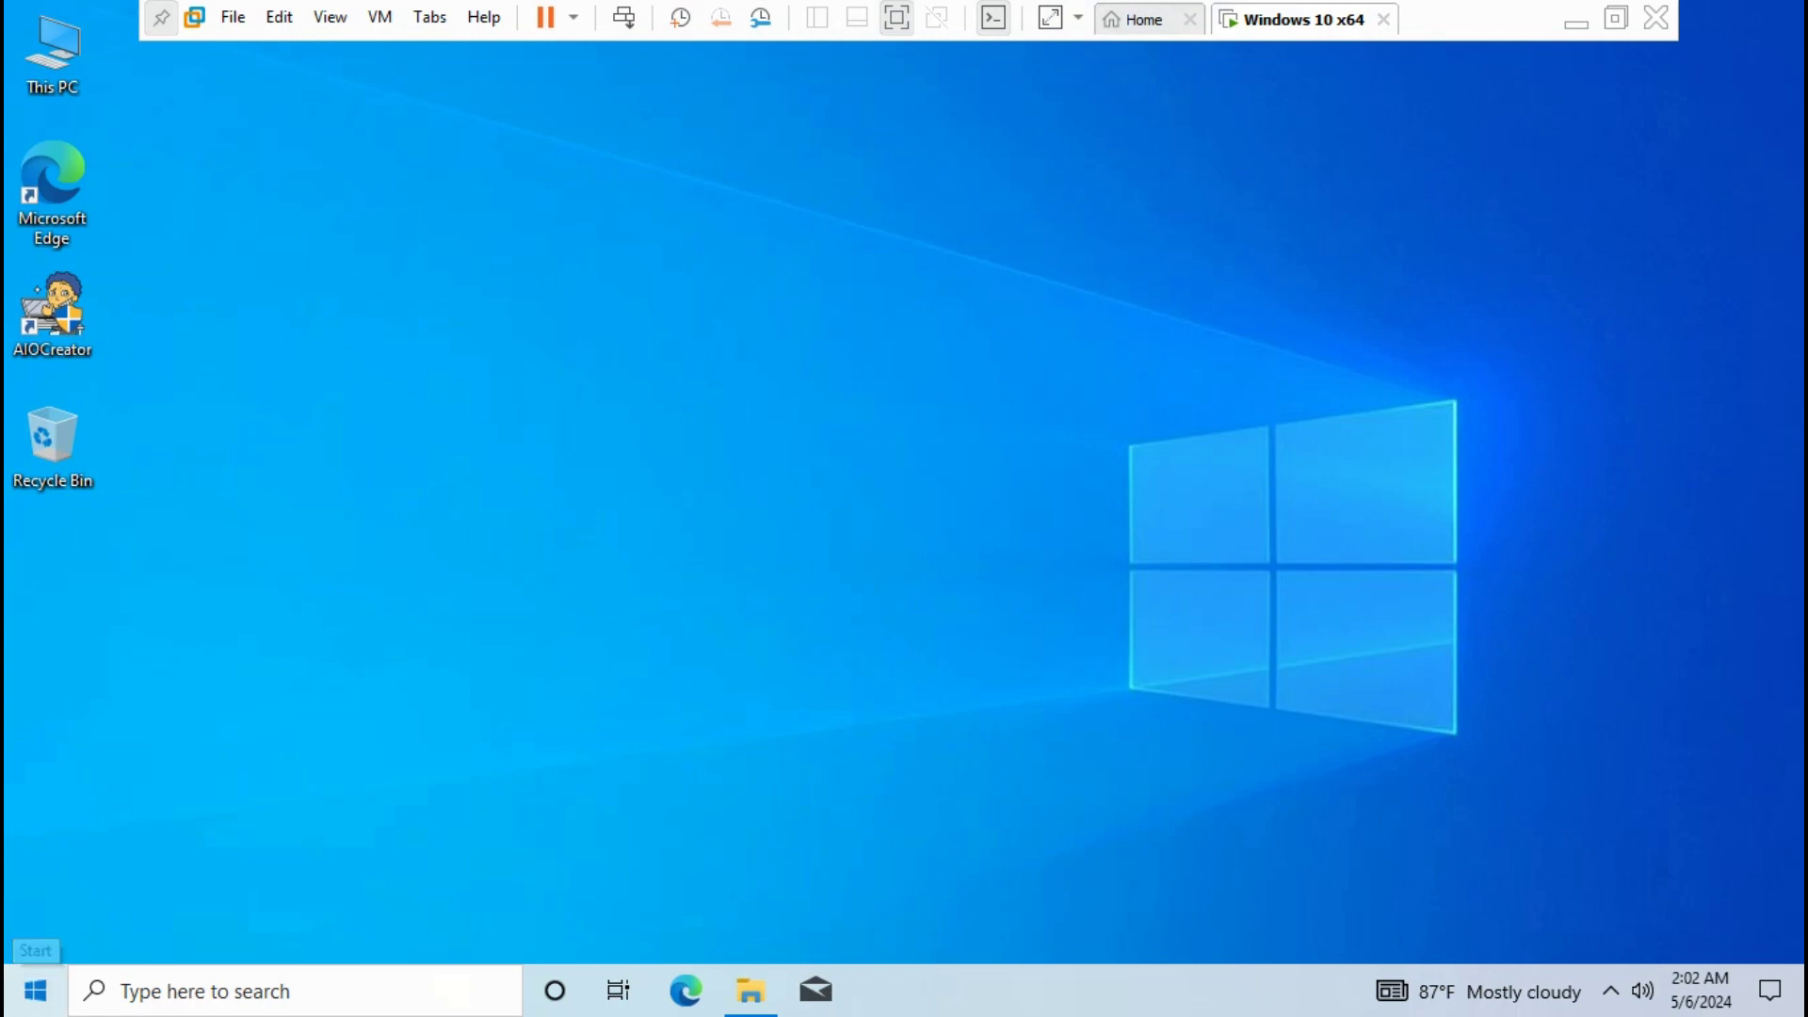
pyautogui.write('inf')
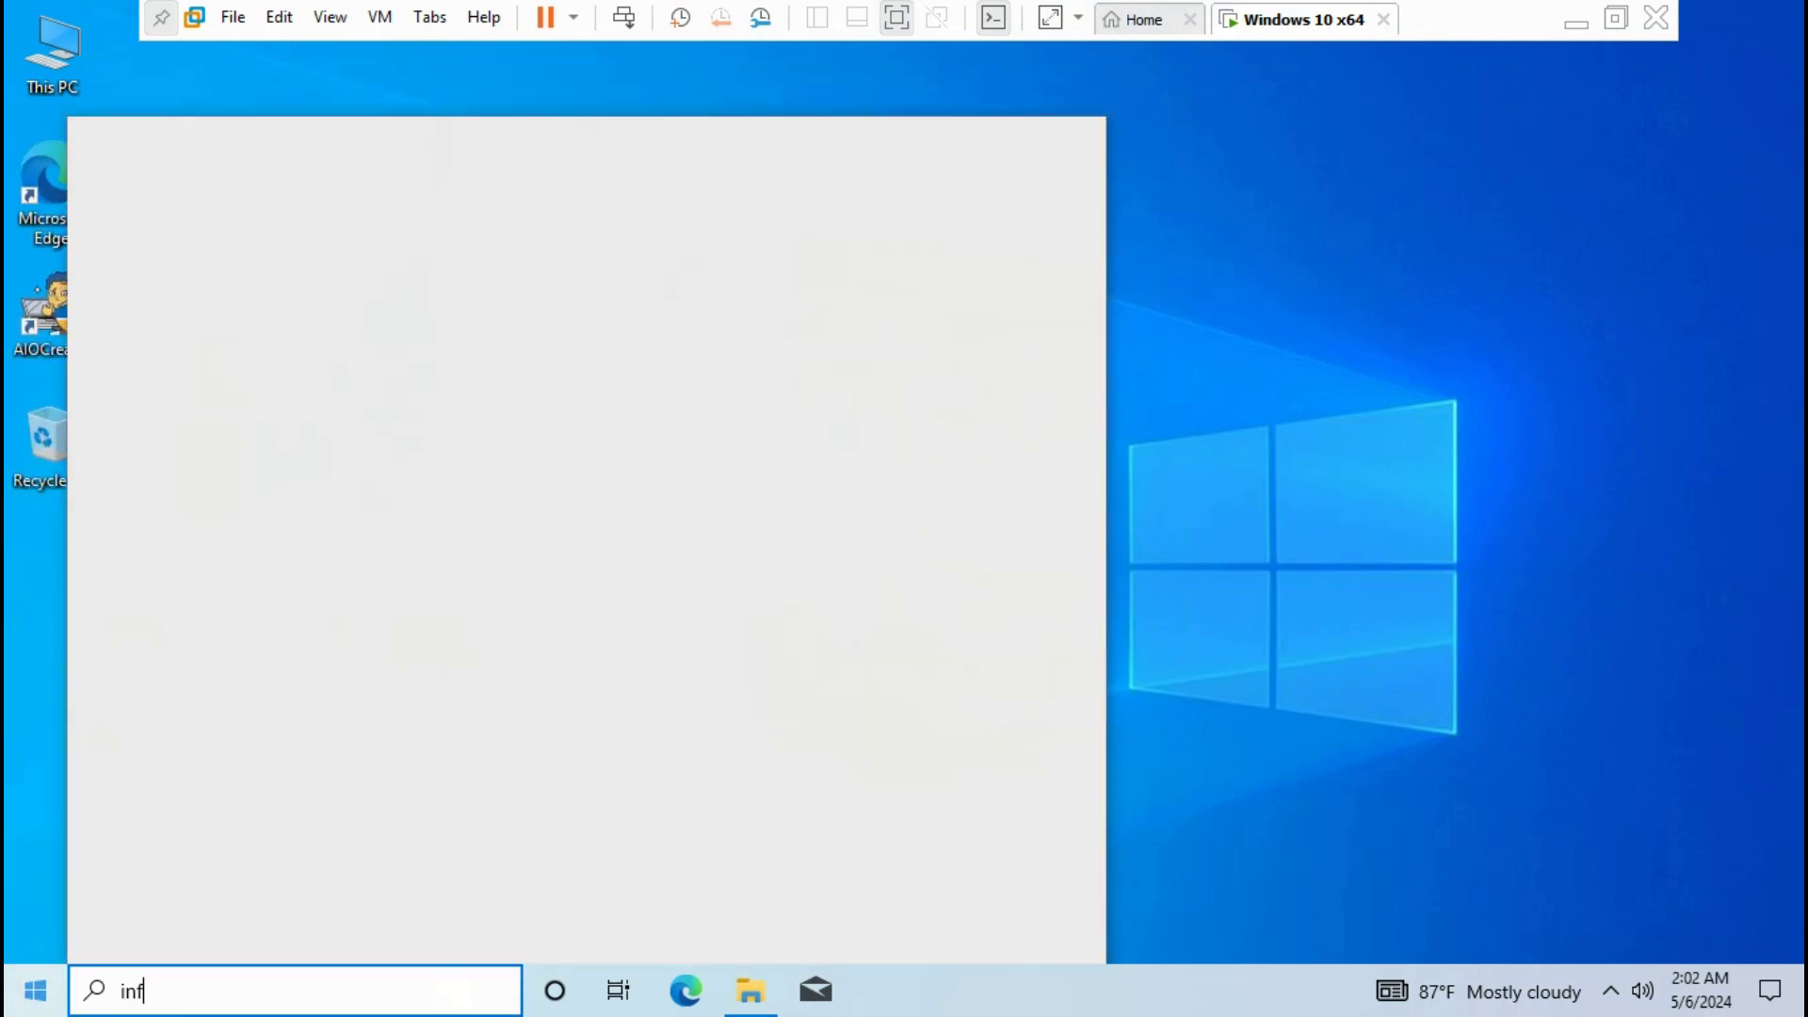
pyautogui.write('o')
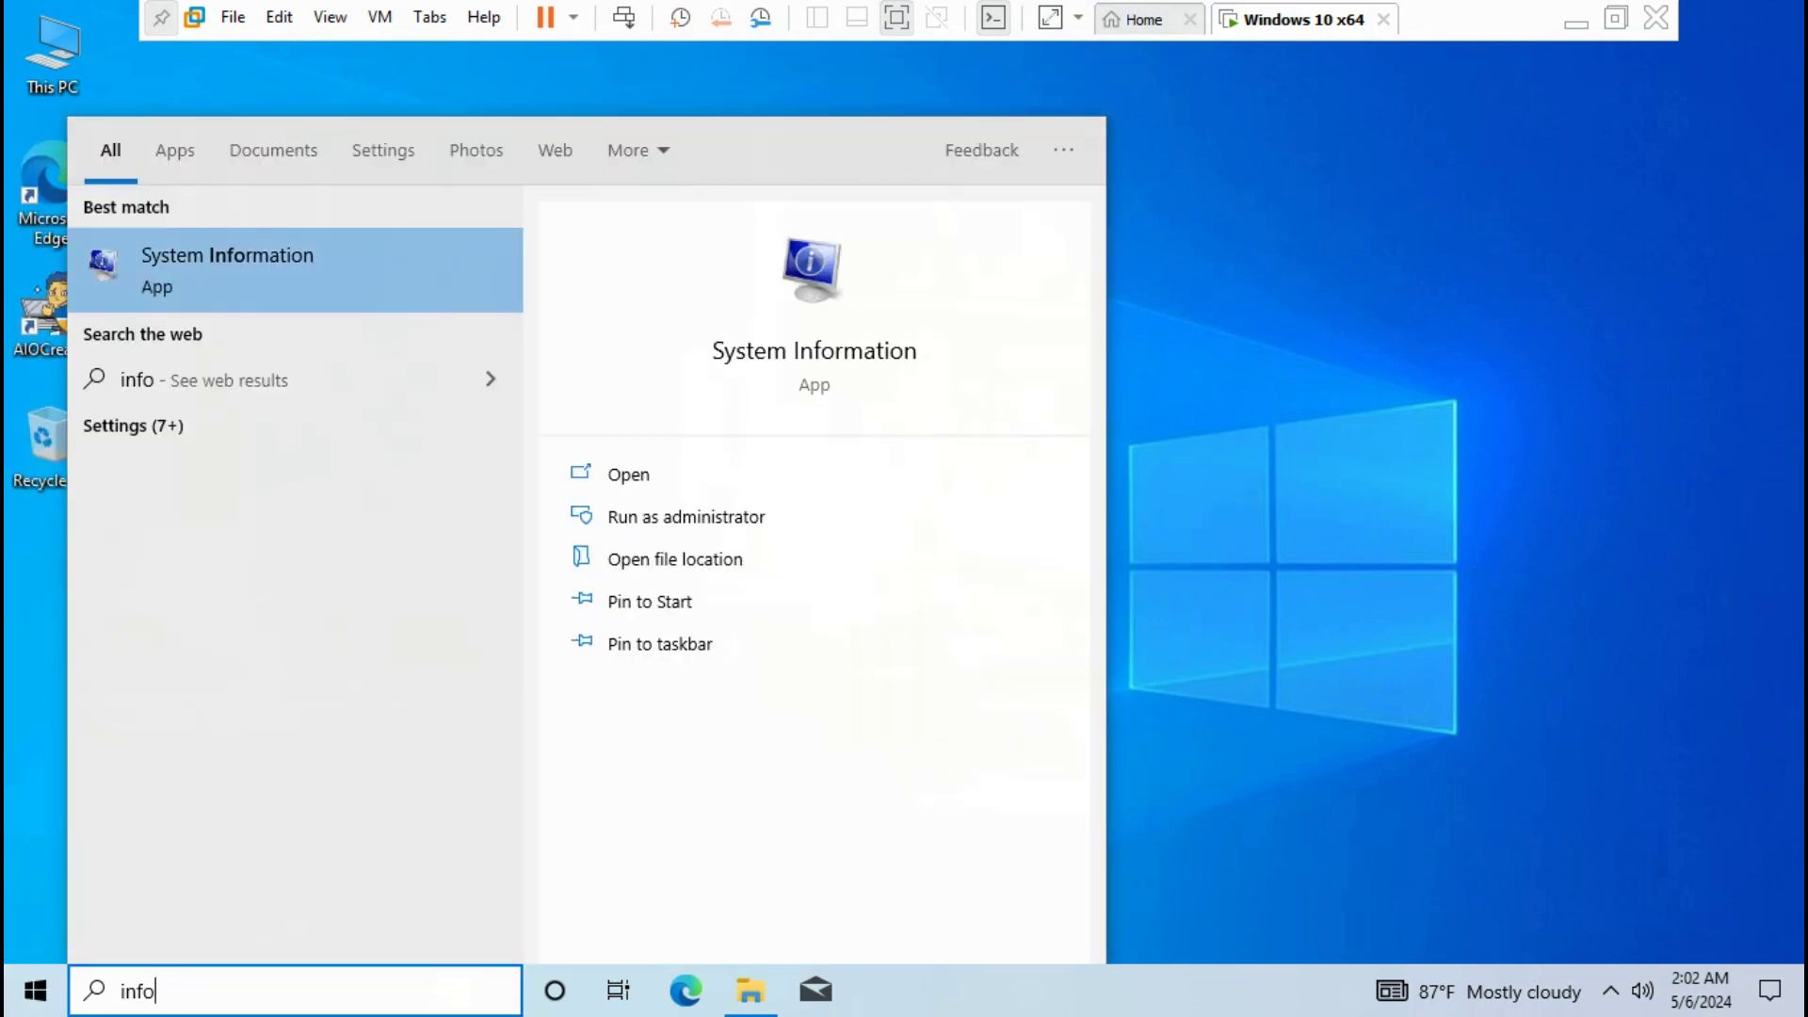
pyautogui.click(685, 516)
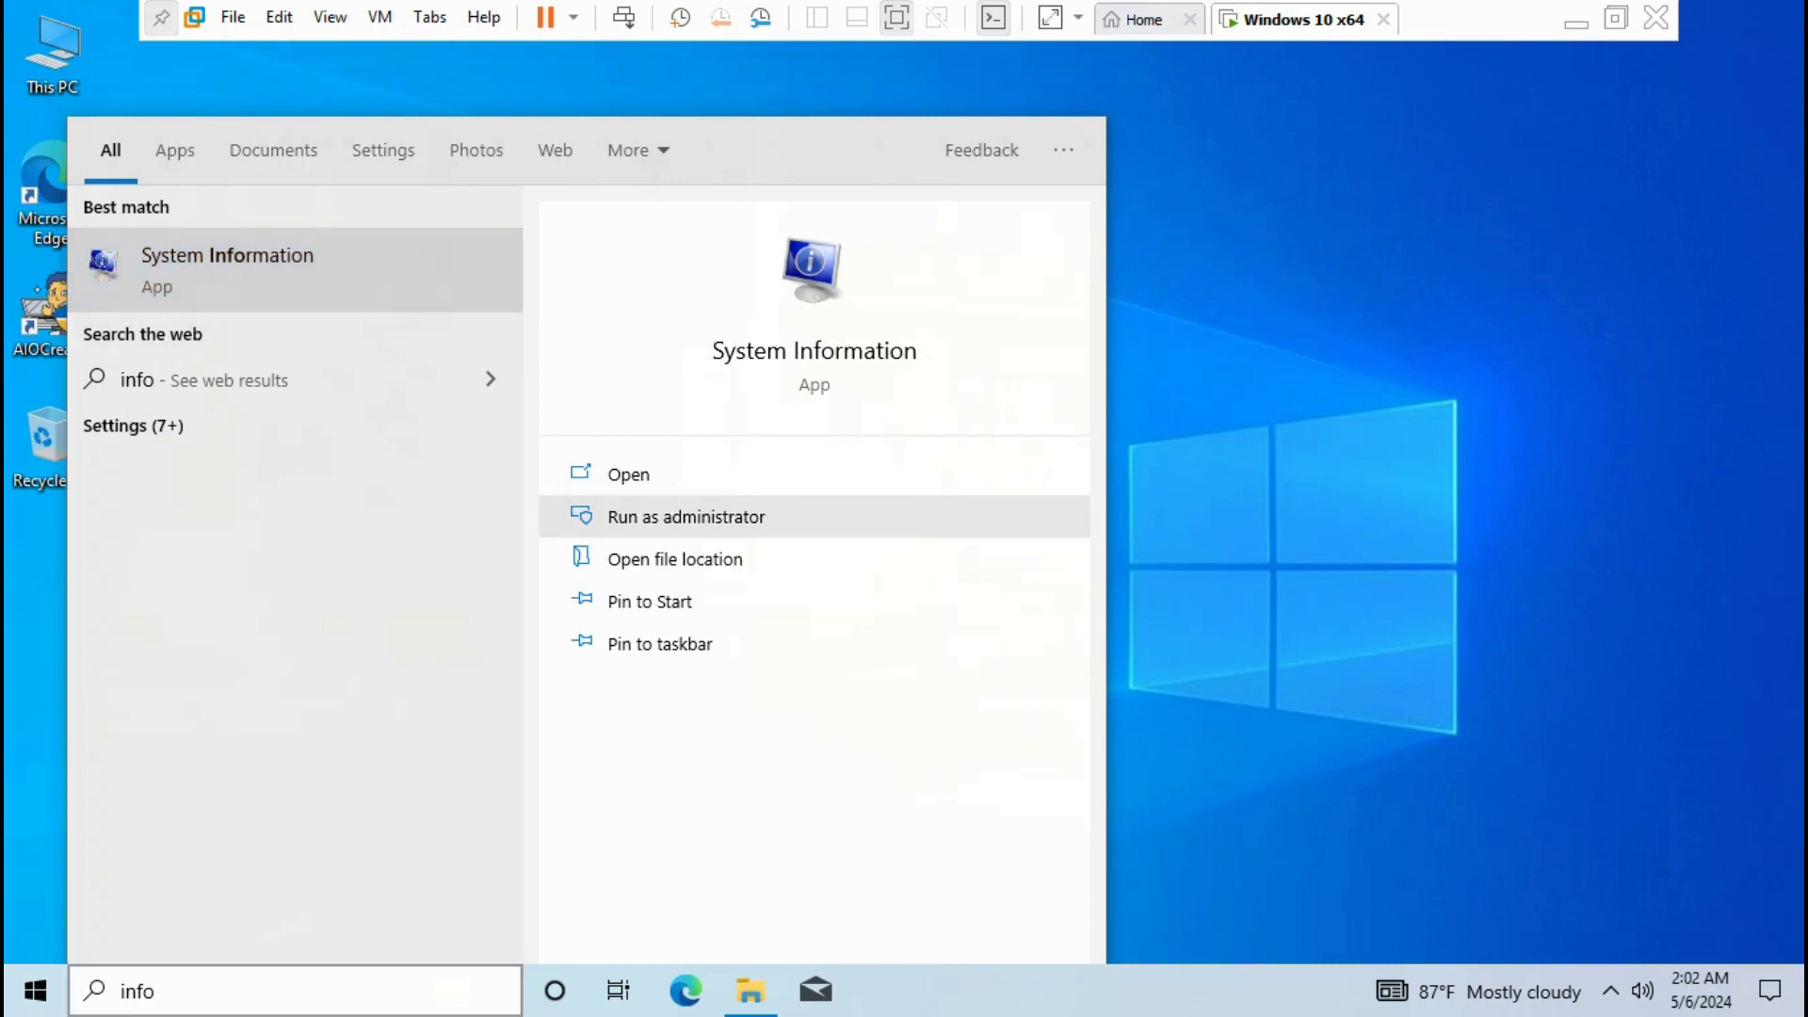
pyautogui.press('Escape')
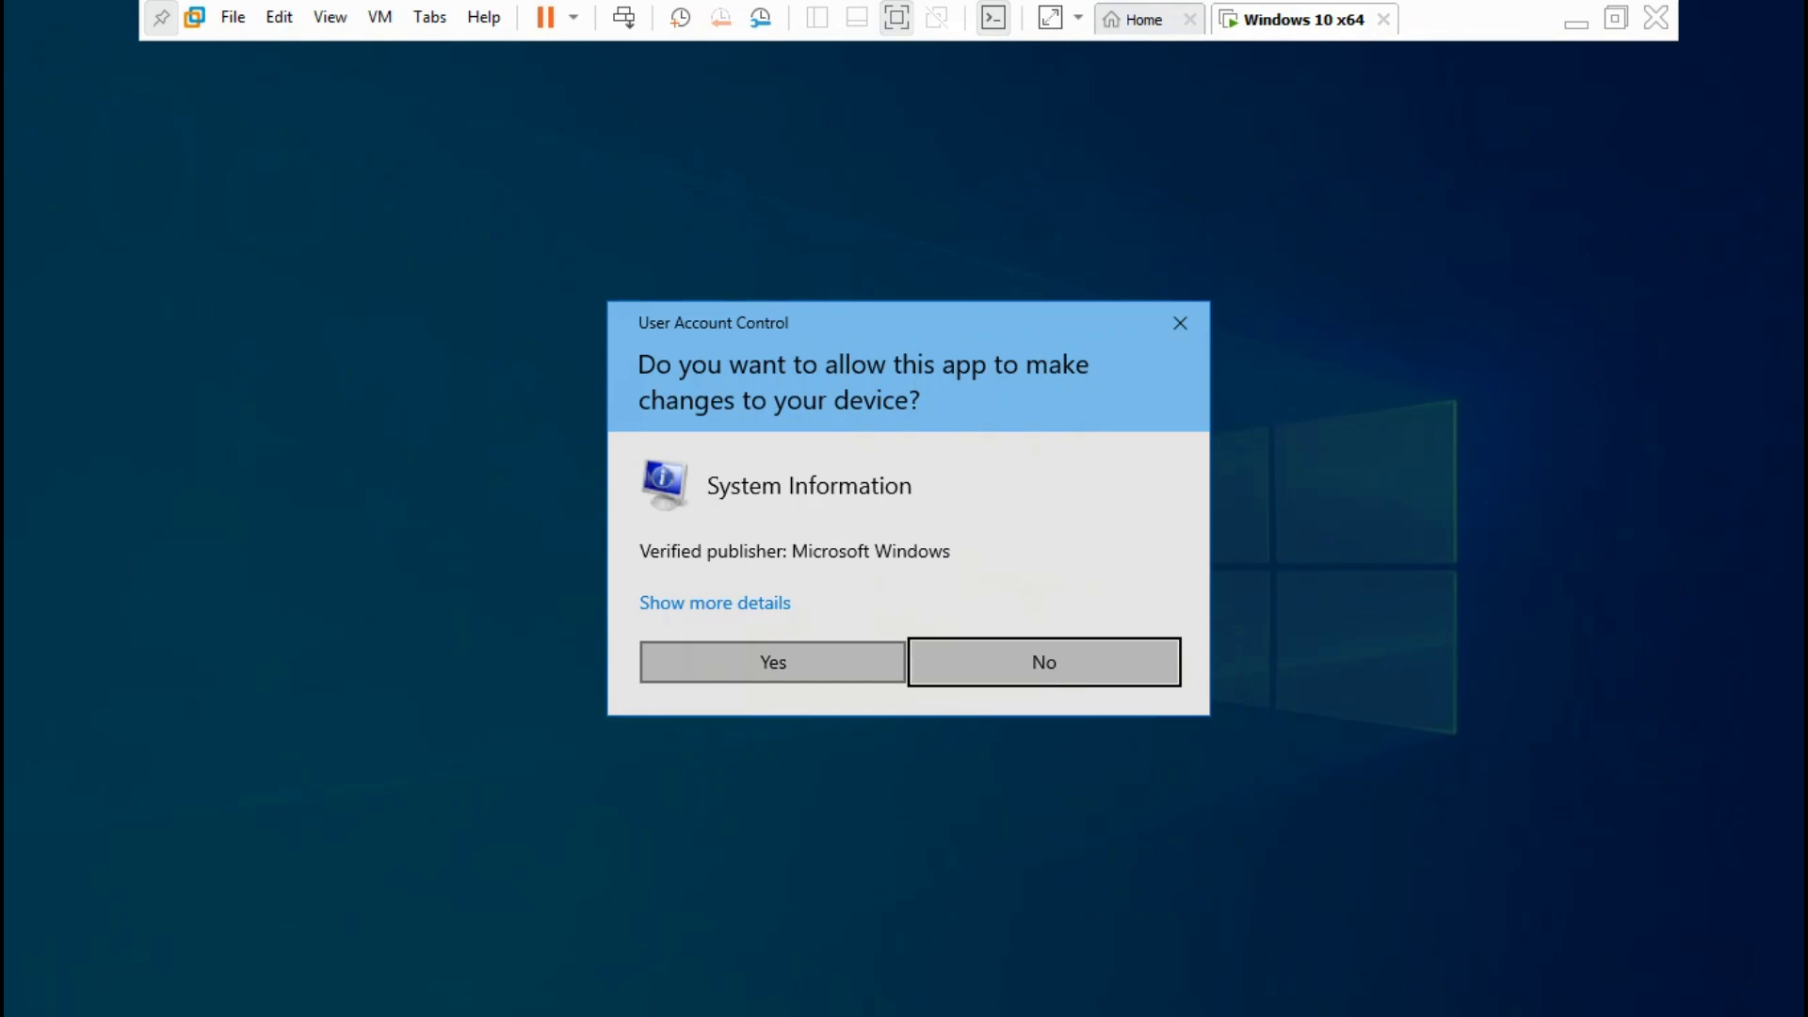
pyautogui.click(772, 661)
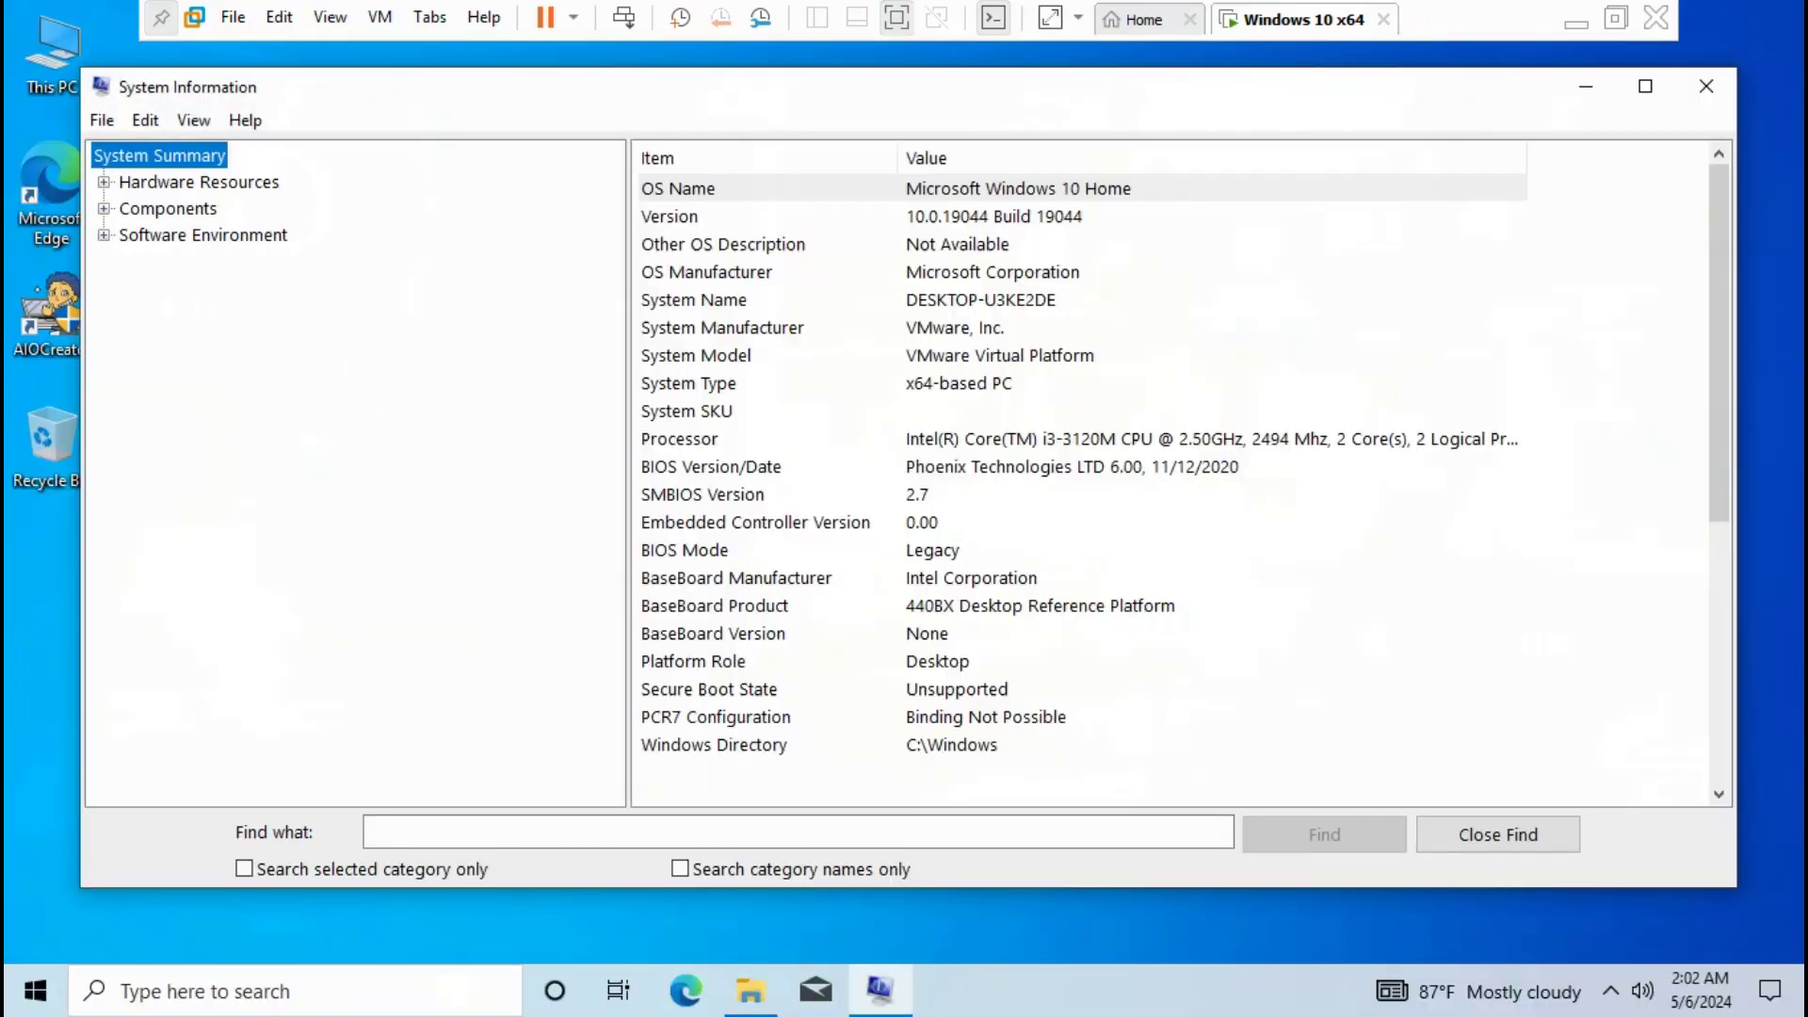
pyautogui.click(683, 550)
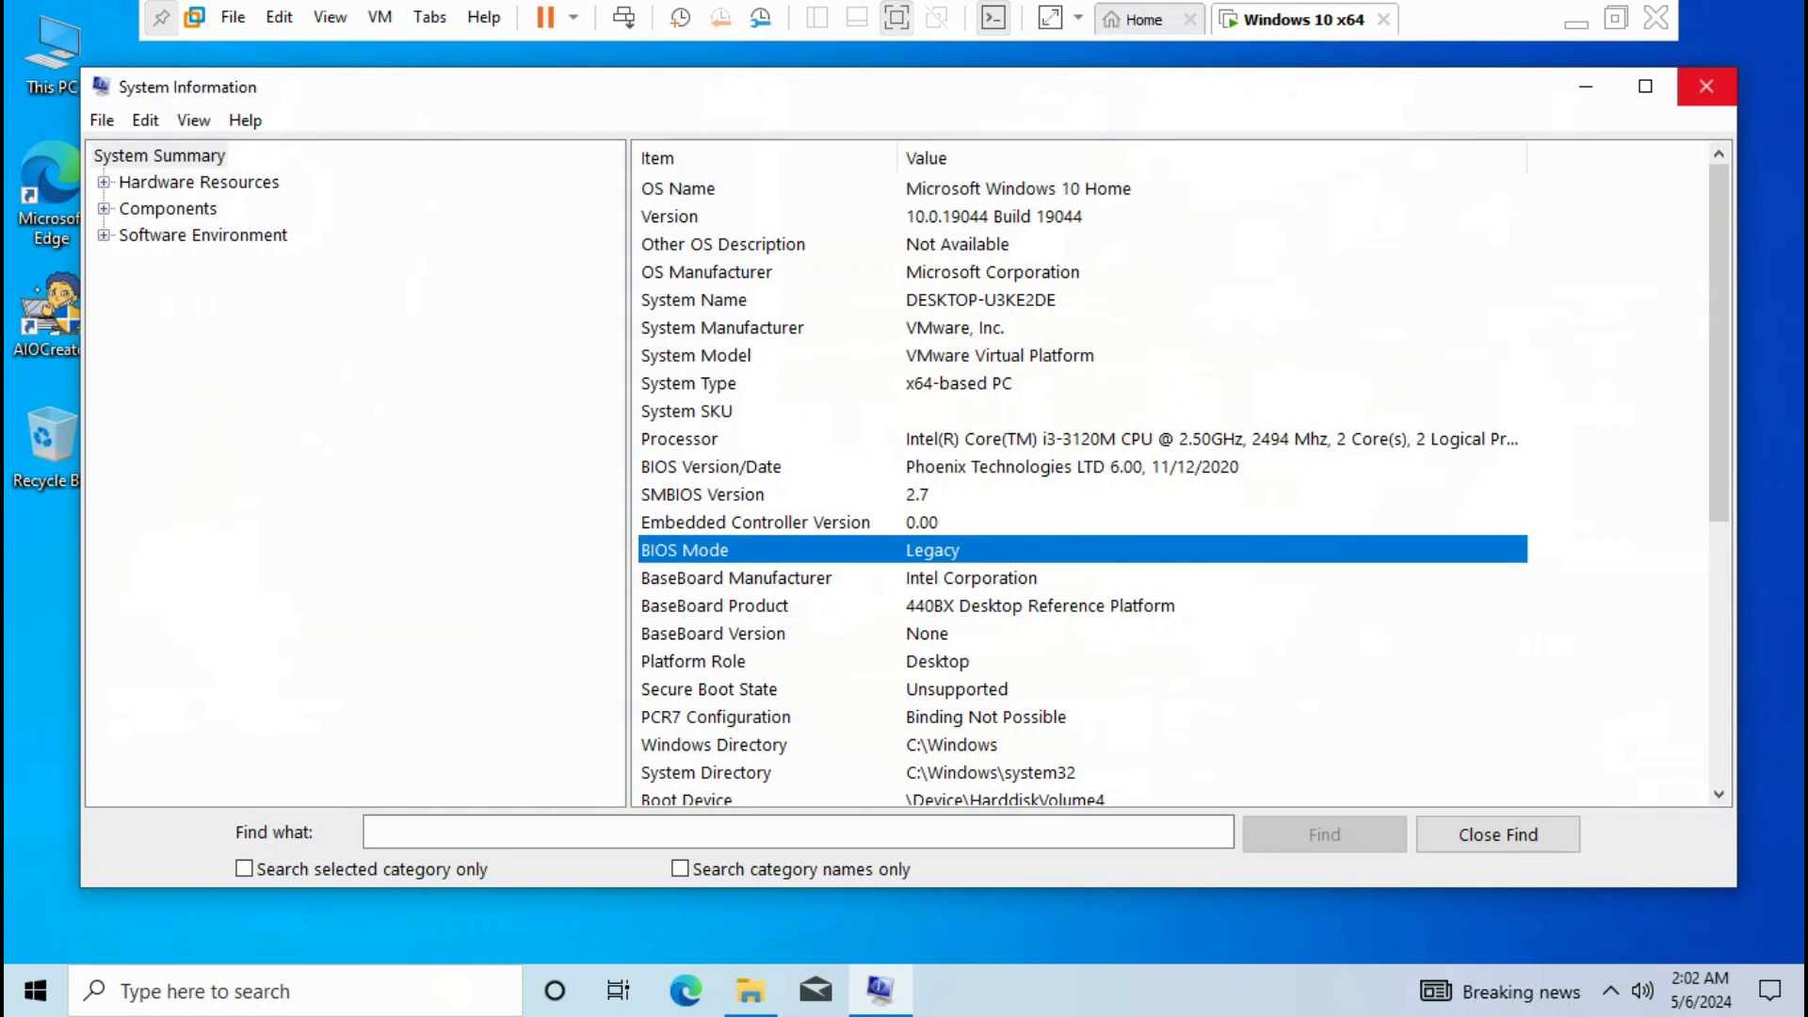
pyautogui.click(1706, 87)
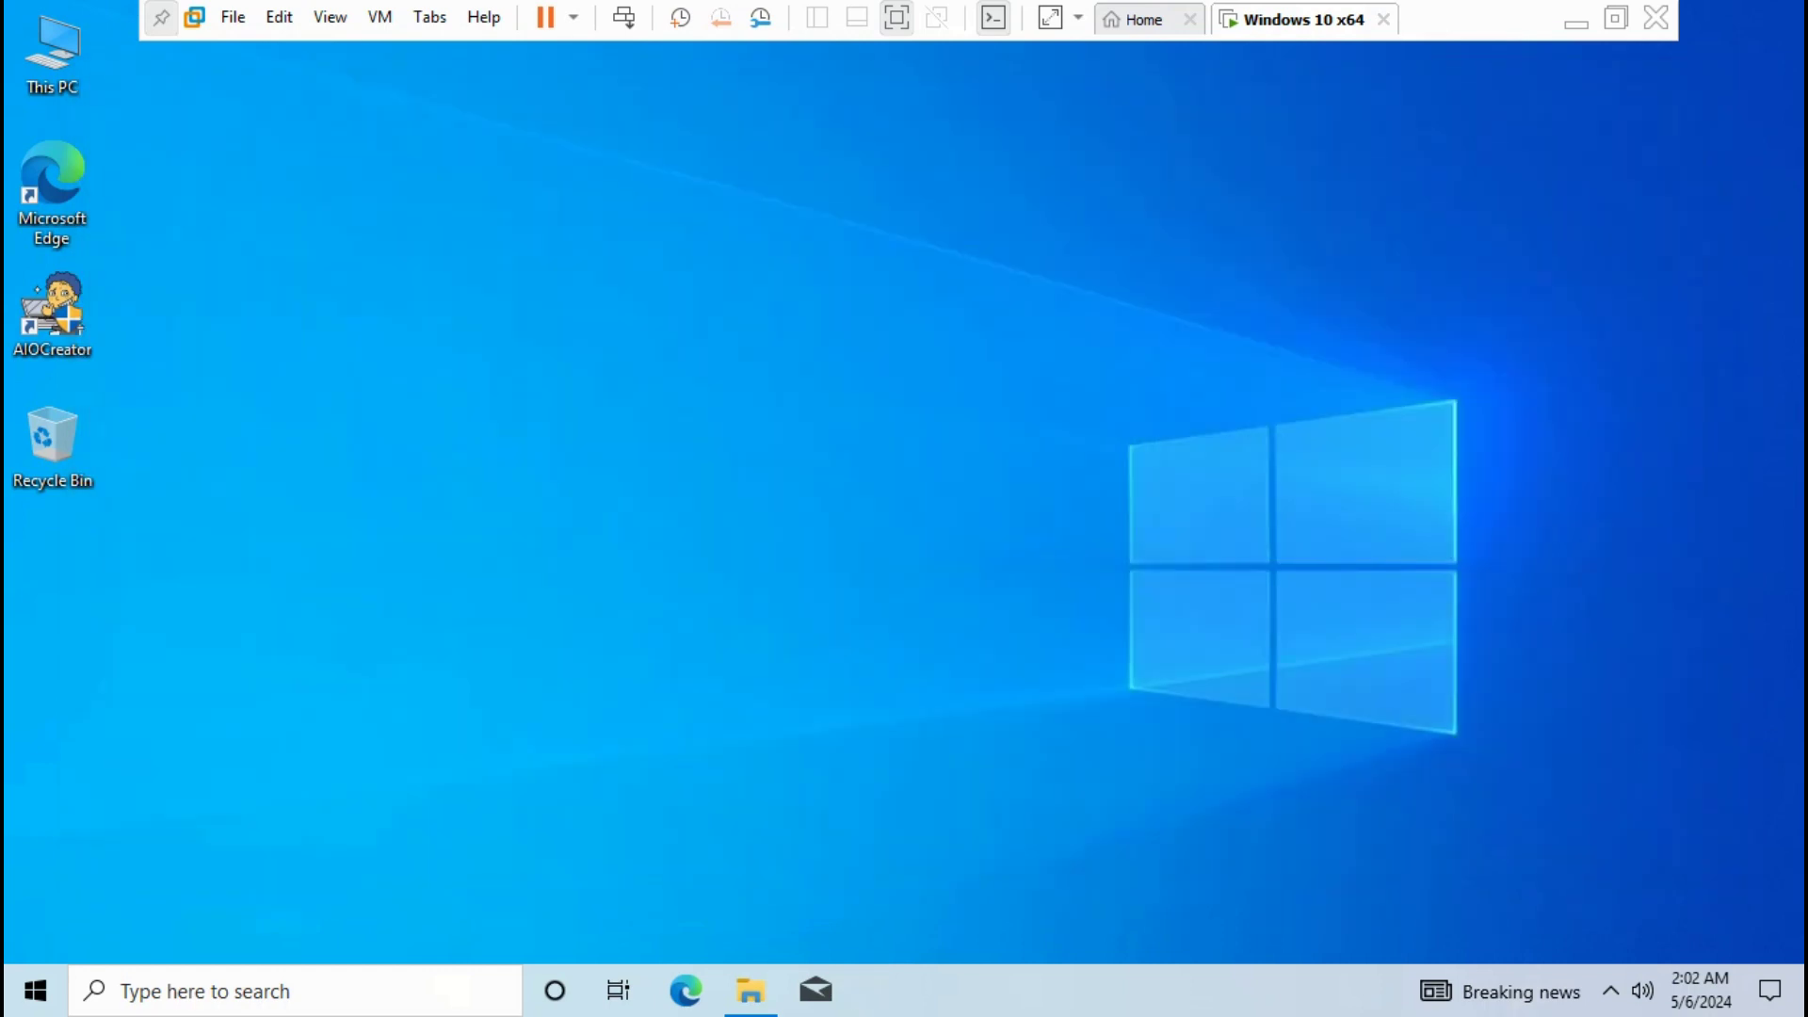
# Step: Open the contents of DVD Drive (D:) DLCBOOT from This PC in a maximized window
pyautogui.doubleClick(53, 52)
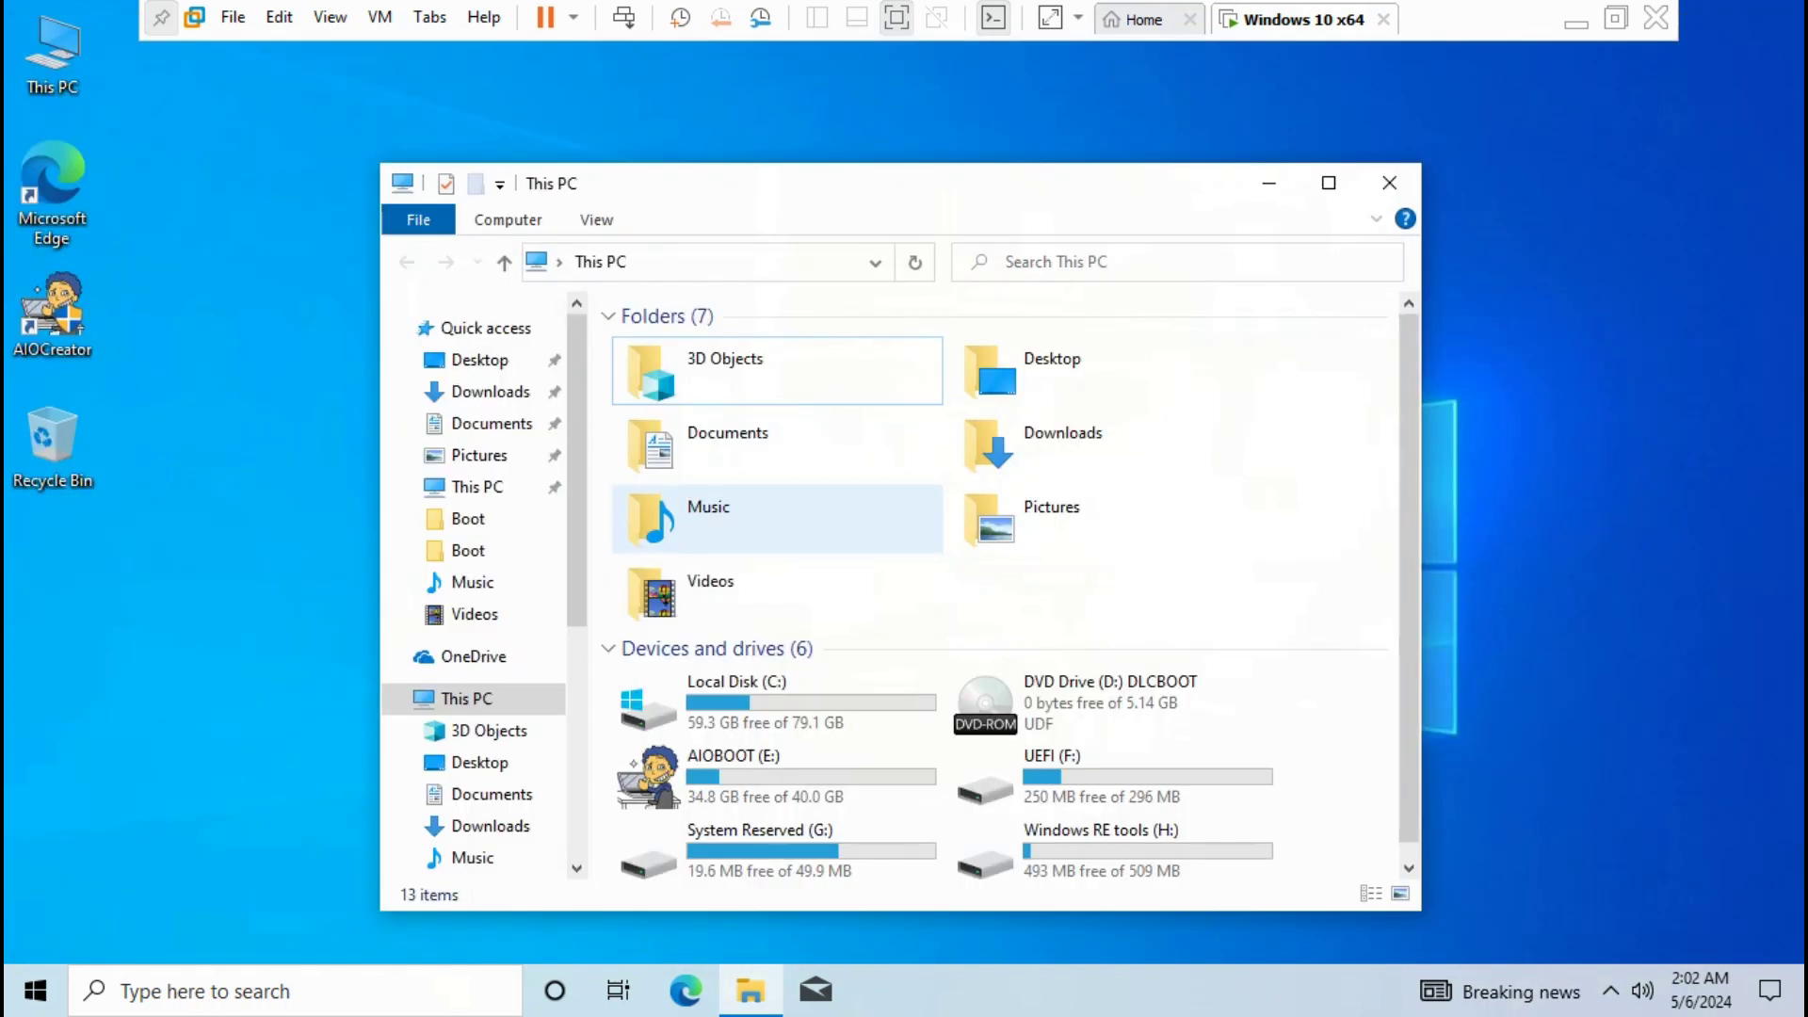
pyautogui.doubleClick(754, 183)
pyautogui.doubleClick(737, 381)
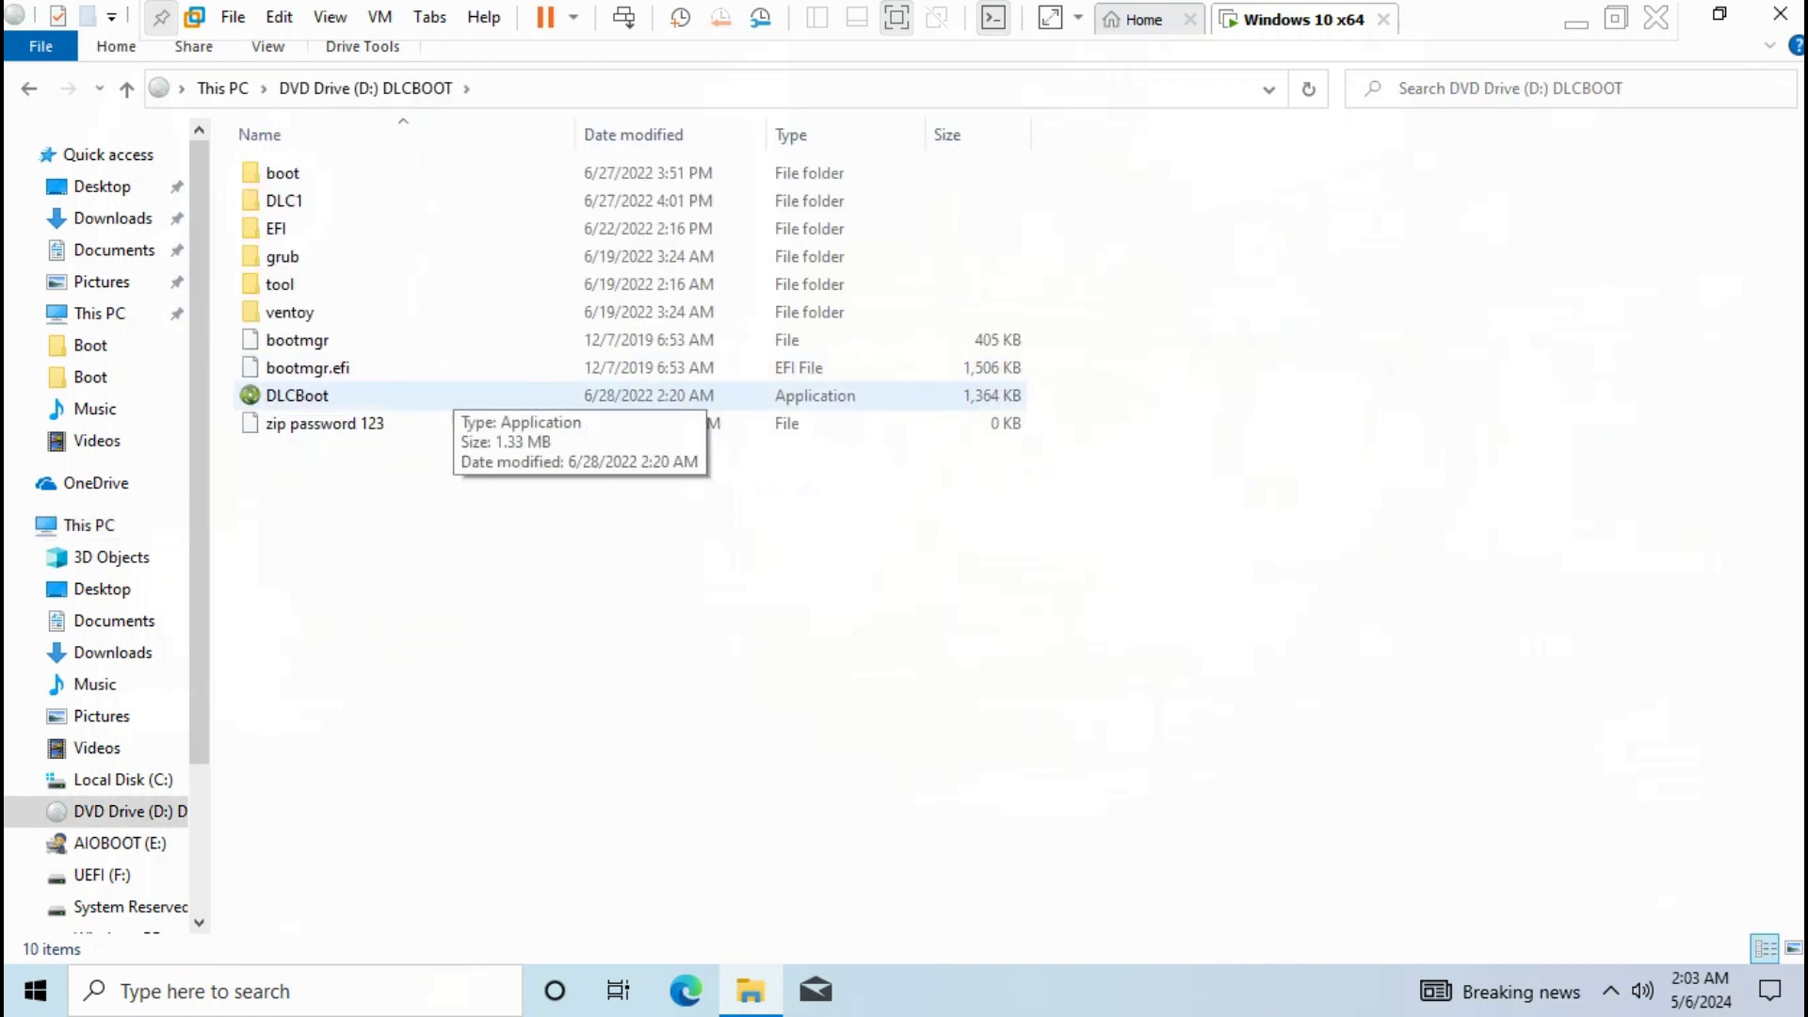
pyautogui.moveTo(407, 619); pyautogui.dragTo(282, 155)
pyautogui.press('Escape')
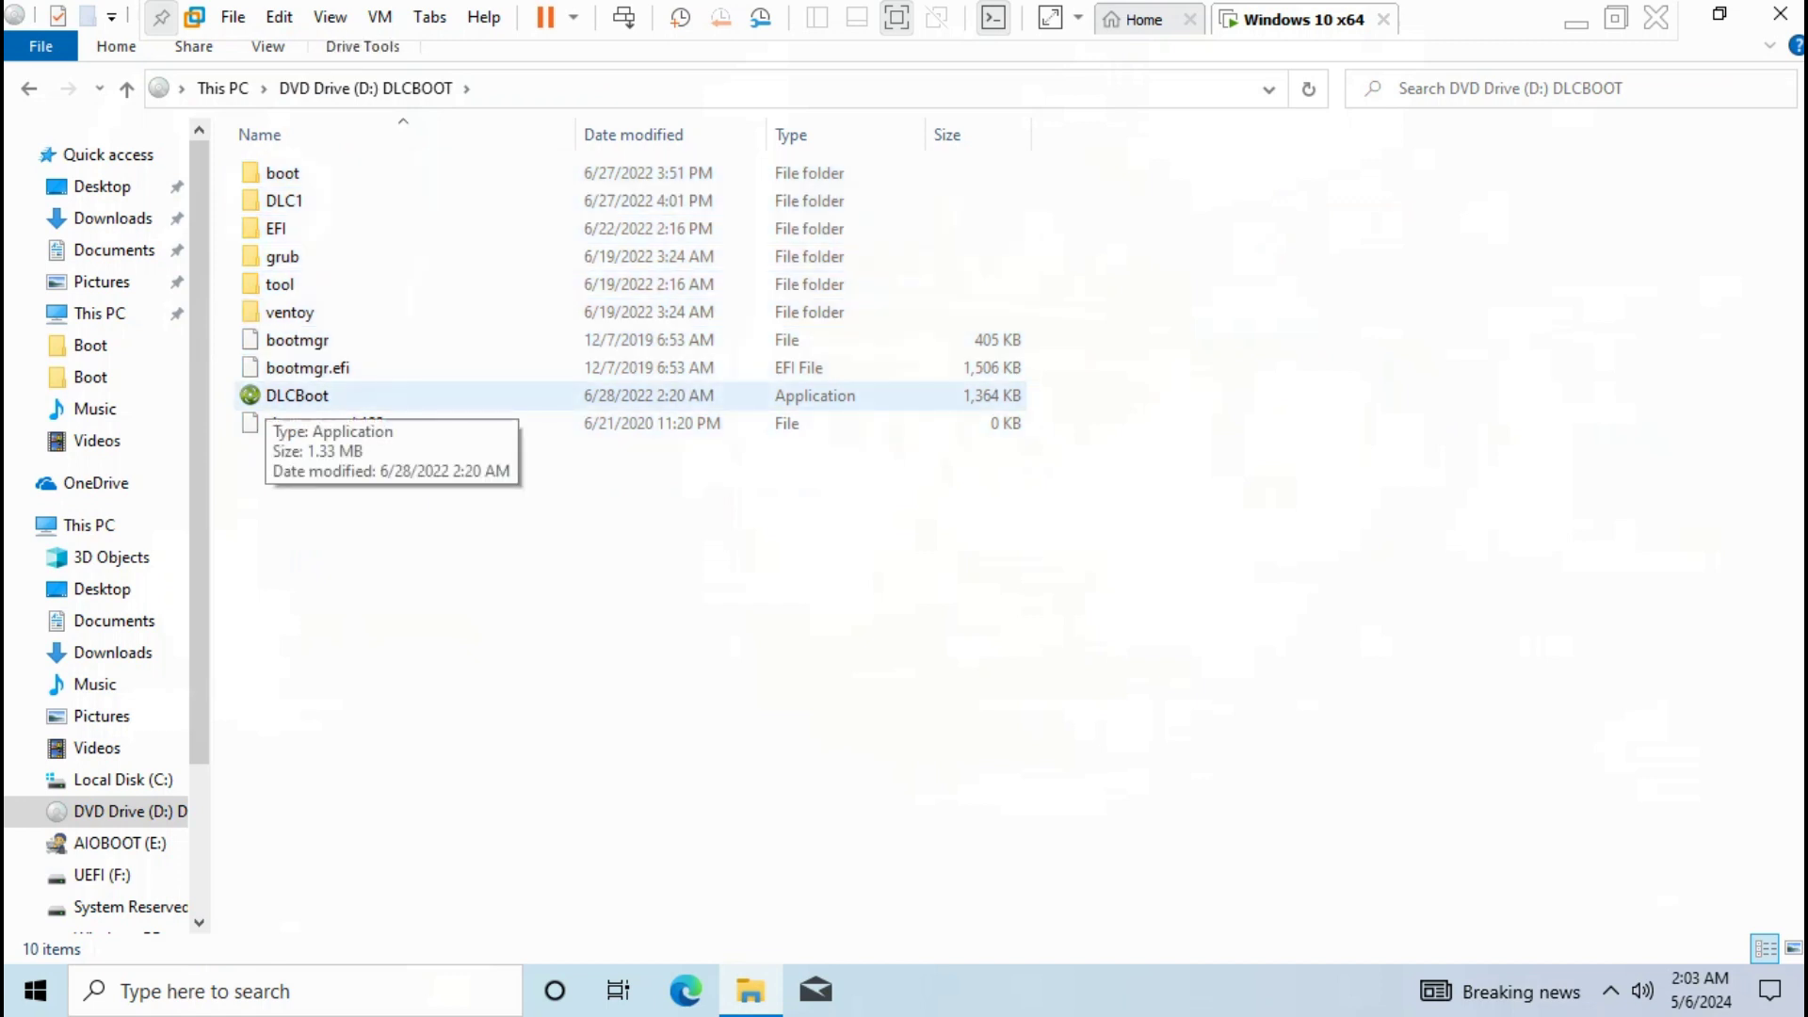
# Step: Copy the DLCBoot application and the DLC1 folder from the DVD drive into the root of AIOBOOT (E:)
pyautogui.click(267, 397)
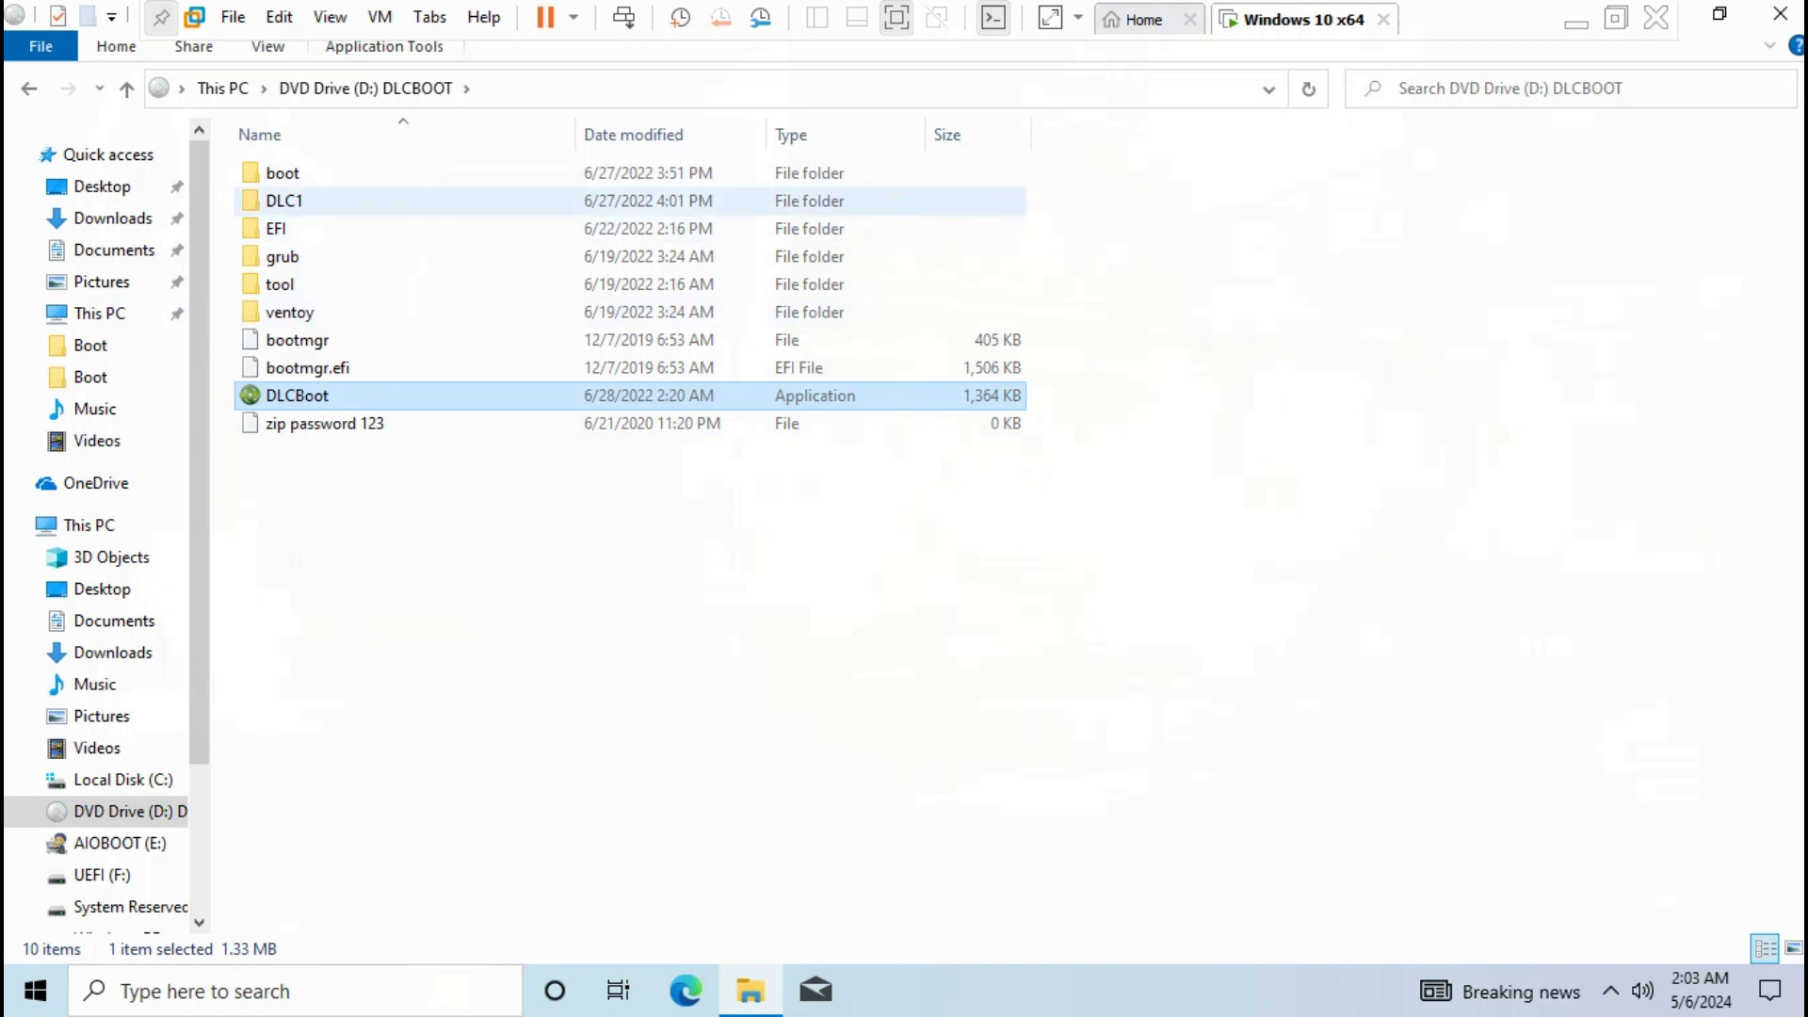
pyautogui.keyDown('ctrl'); pyautogui.click(284, 200); pyautogui.keyUp('ctrl')
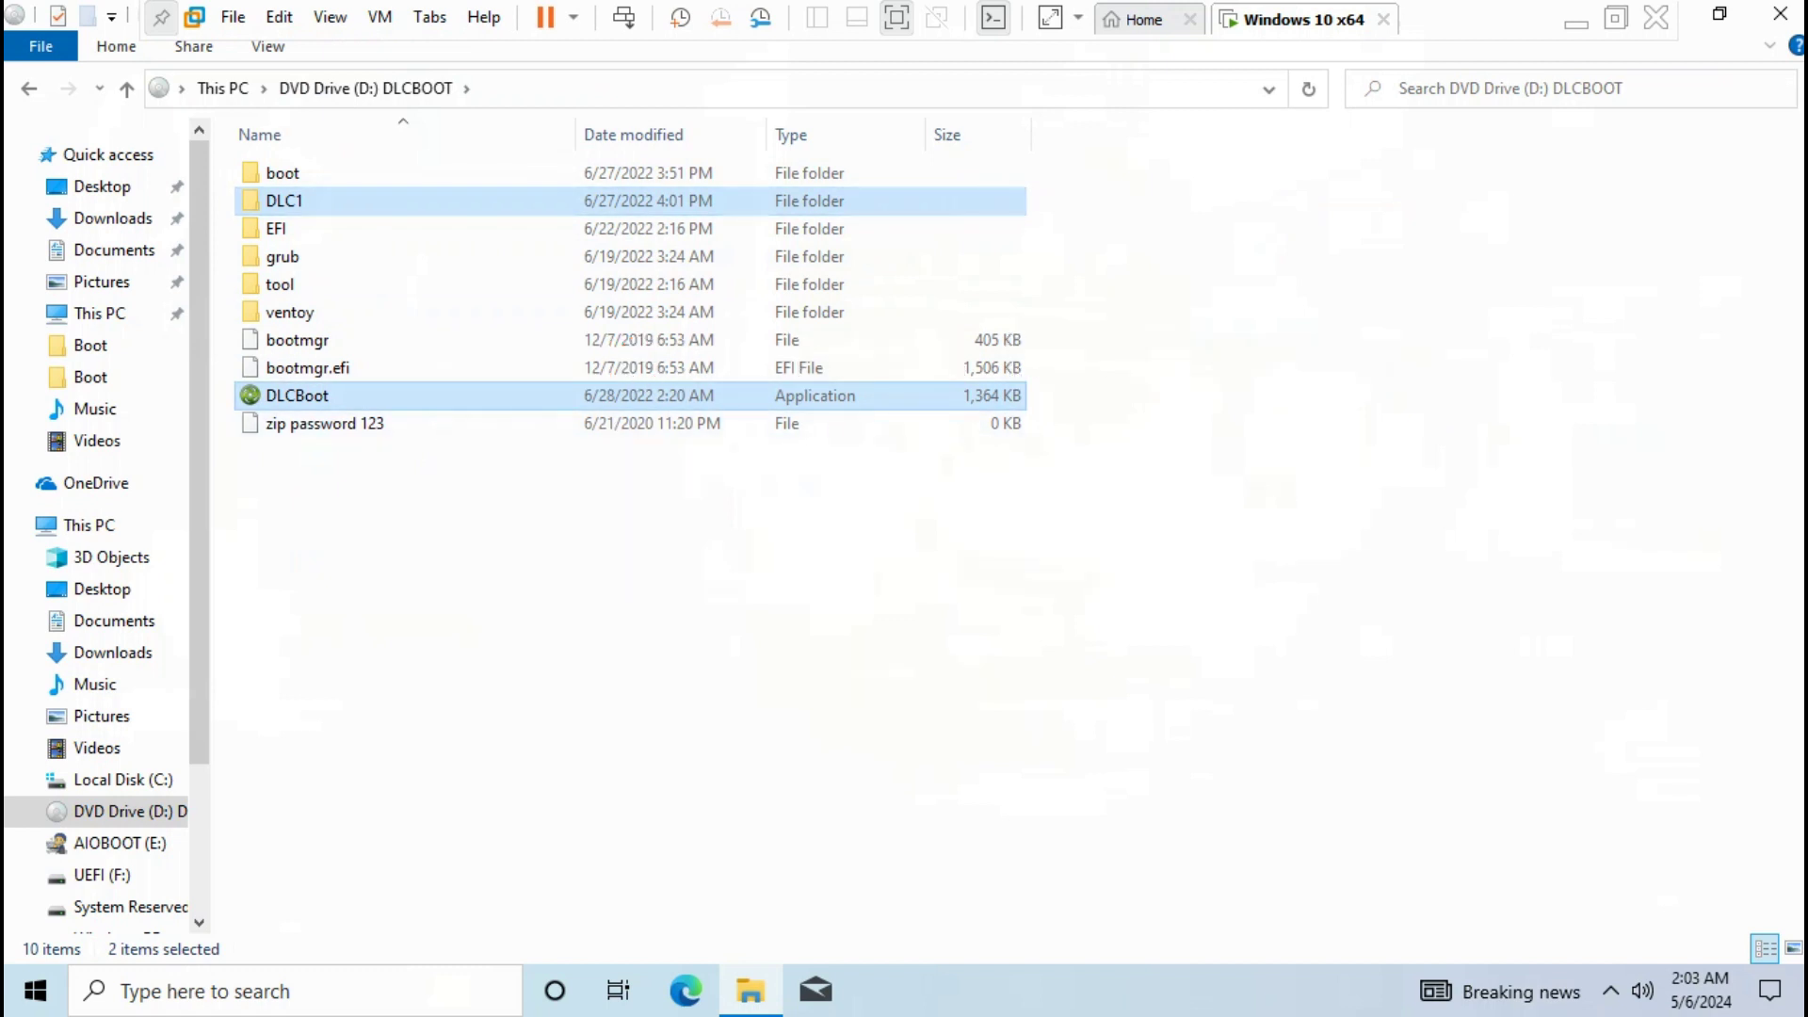
pyautogui.rightClick(304, 399)
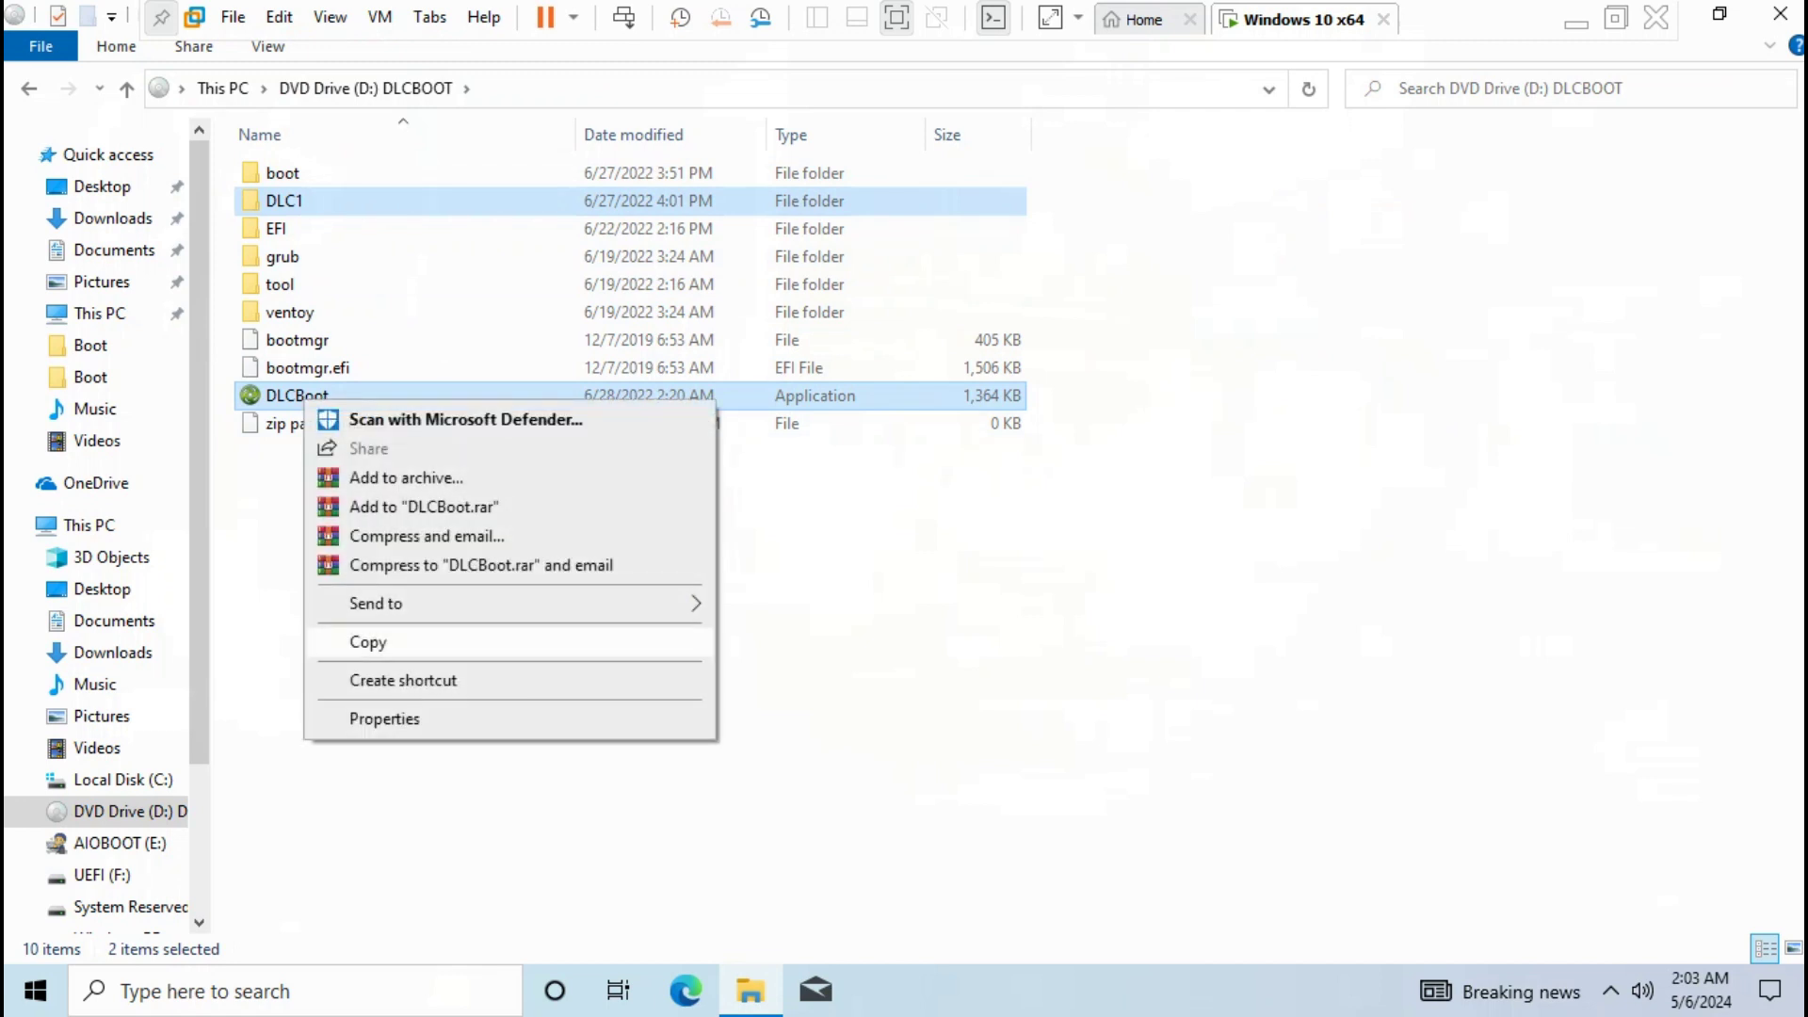
pyautogui.press('Return')
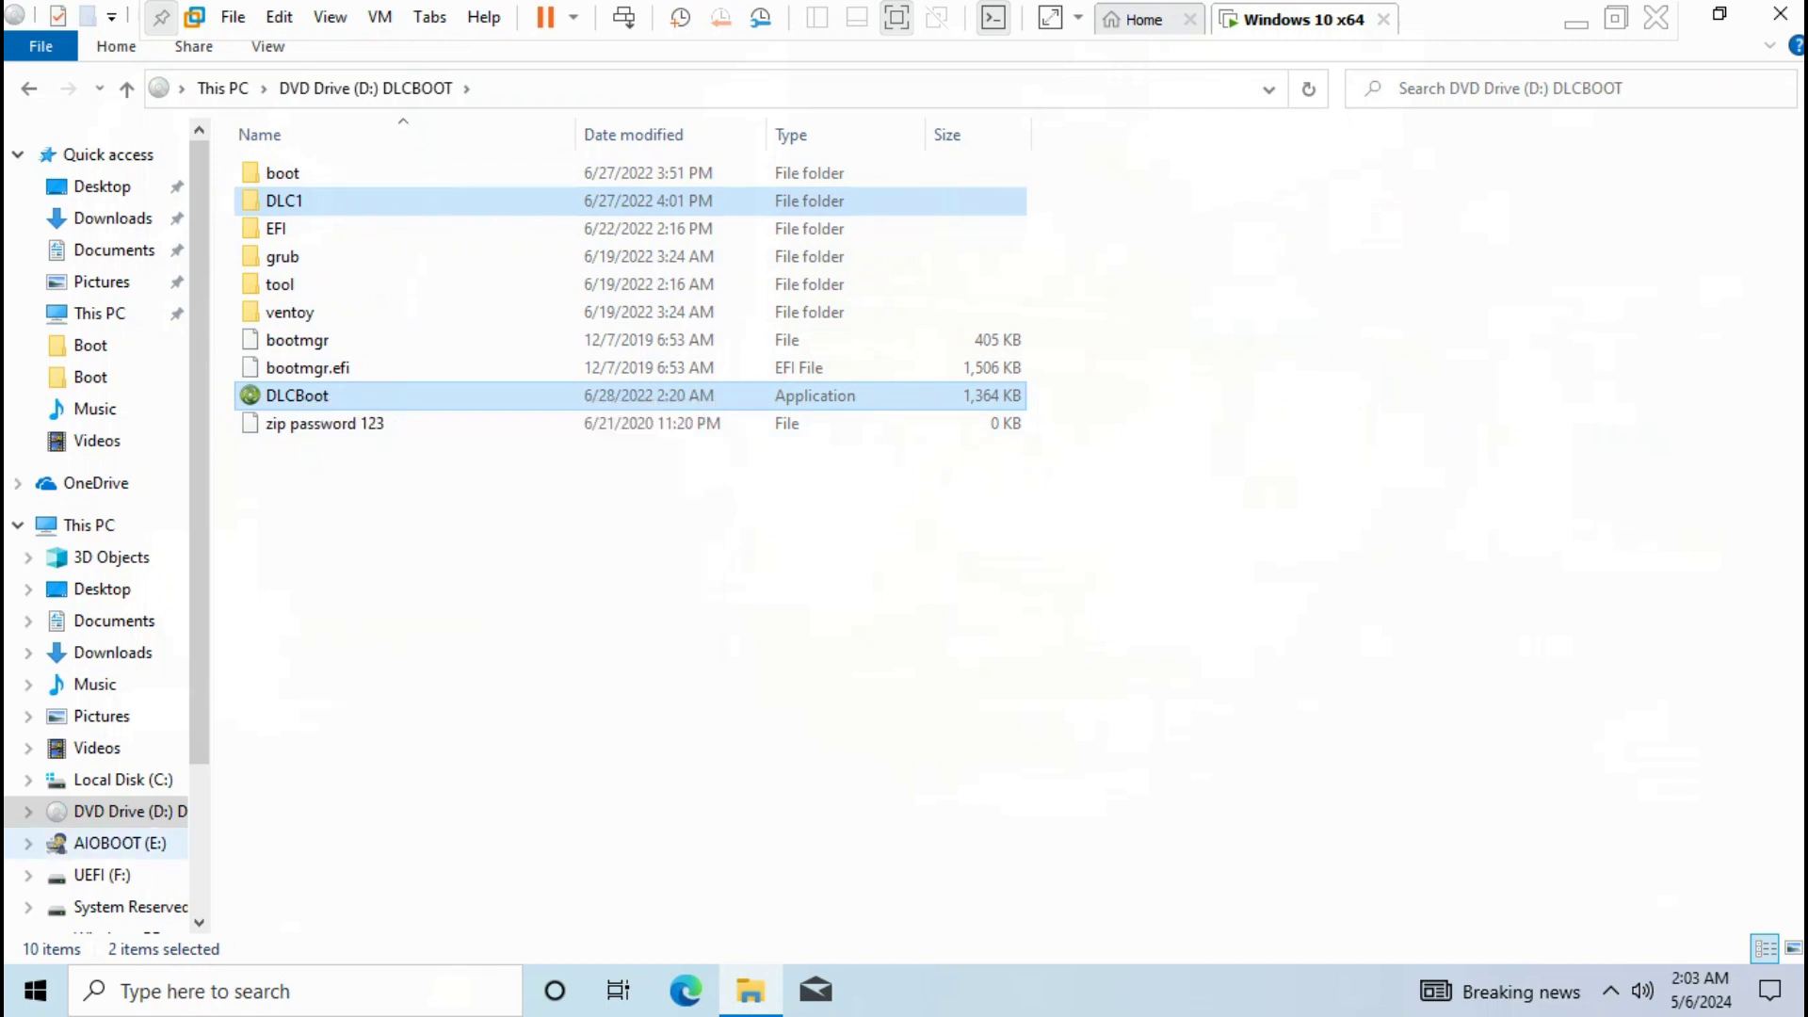
pyautogui.click(121, 843)
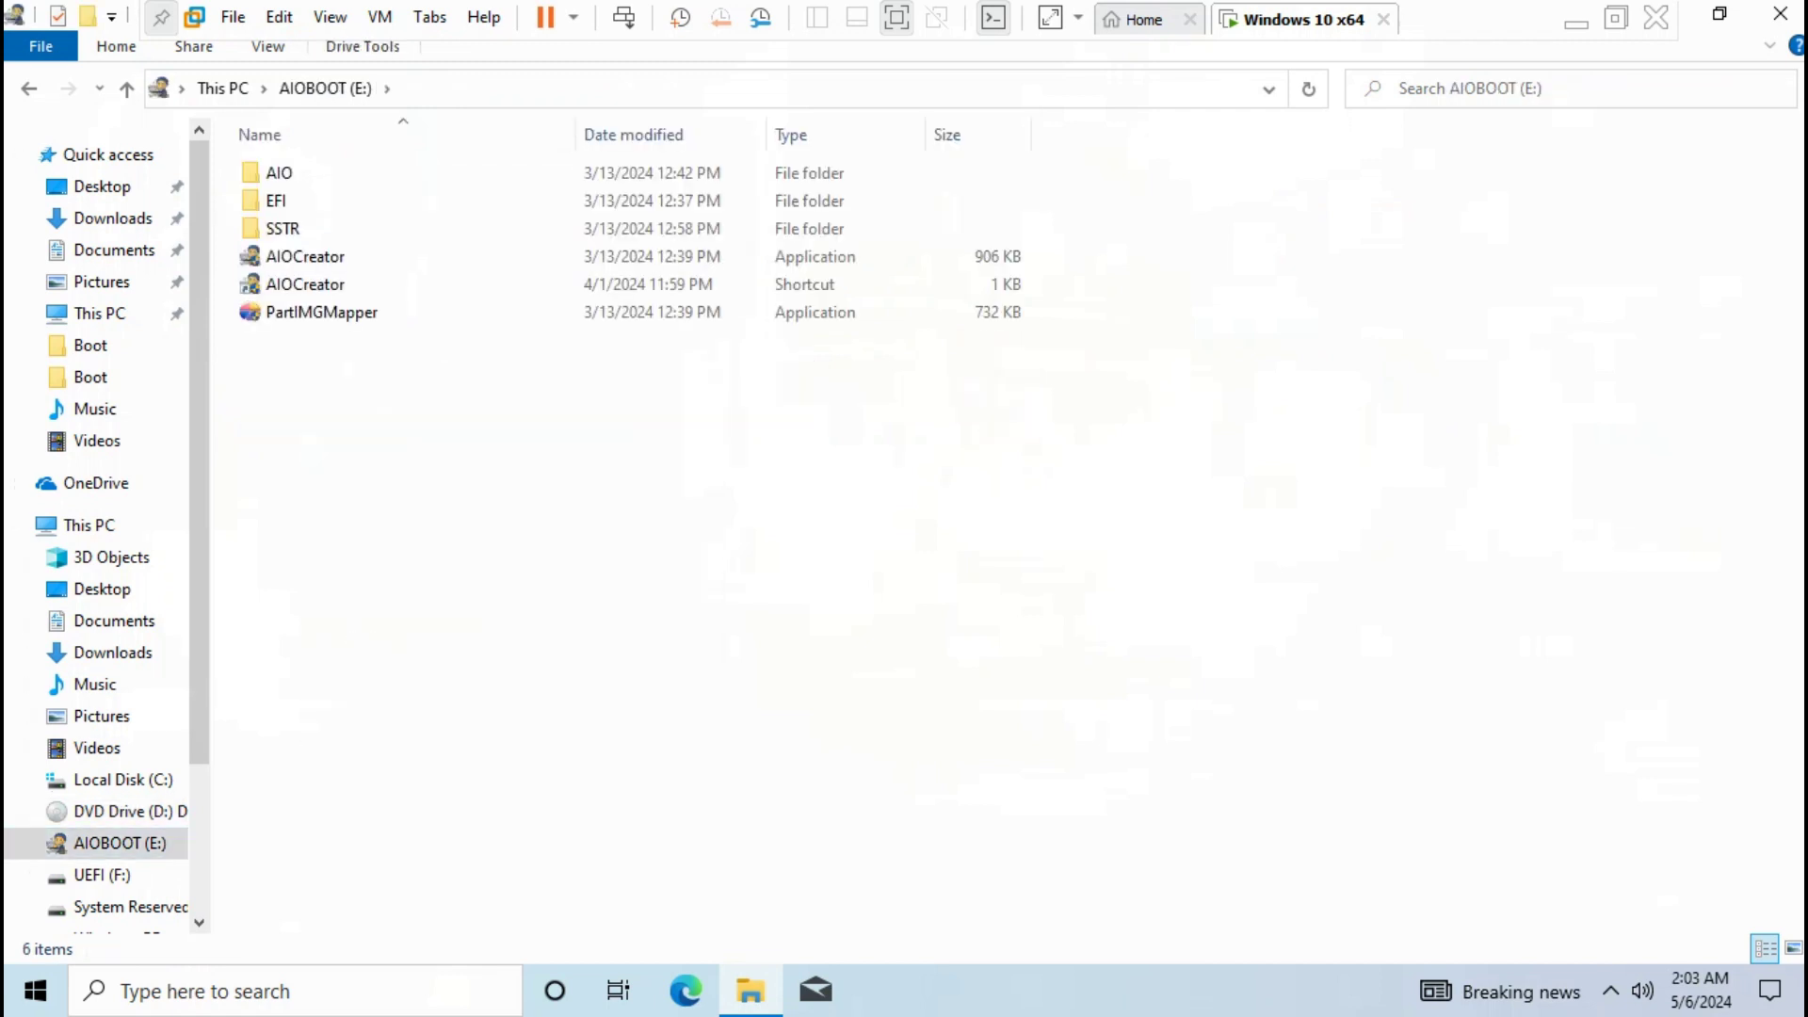
pyautogui.rightClick(624, 503)
pyautogui.click(686, 685)
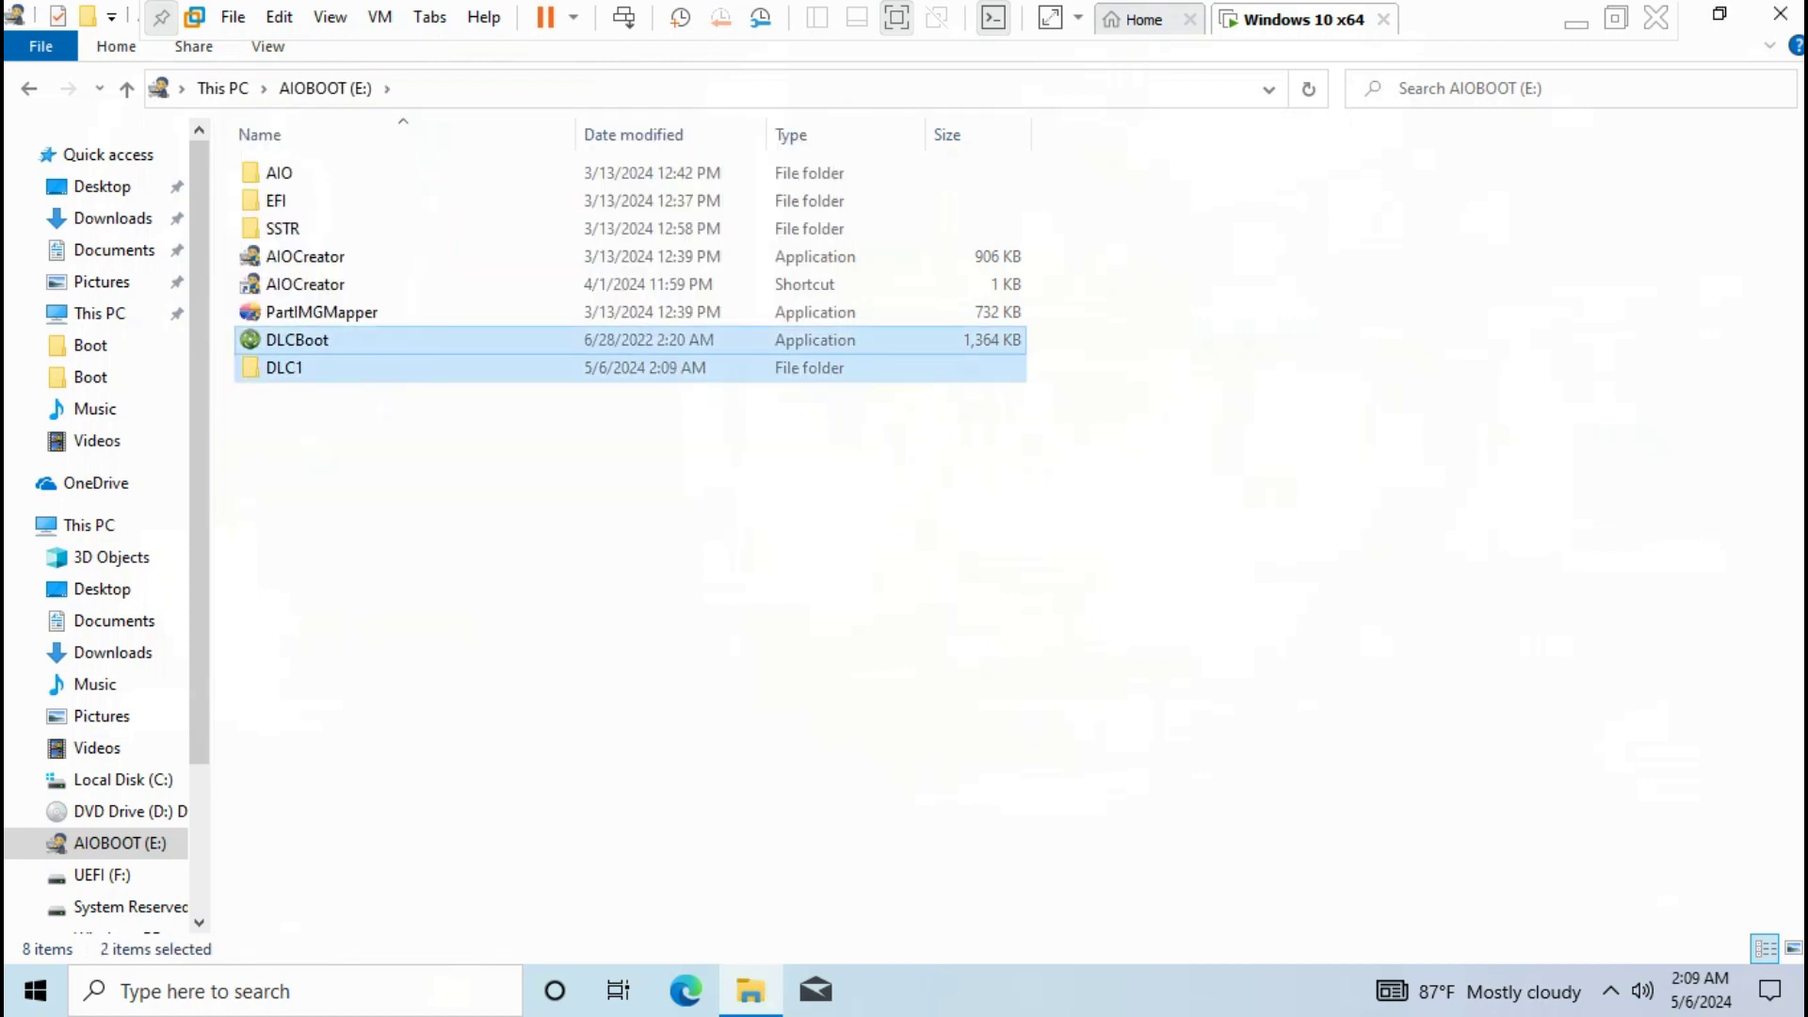
# Step: Examine the files inside the copied DLC1\WinPE folder on AIOBOOT (E:), and close the file window
pyautogui.click(285, 367)
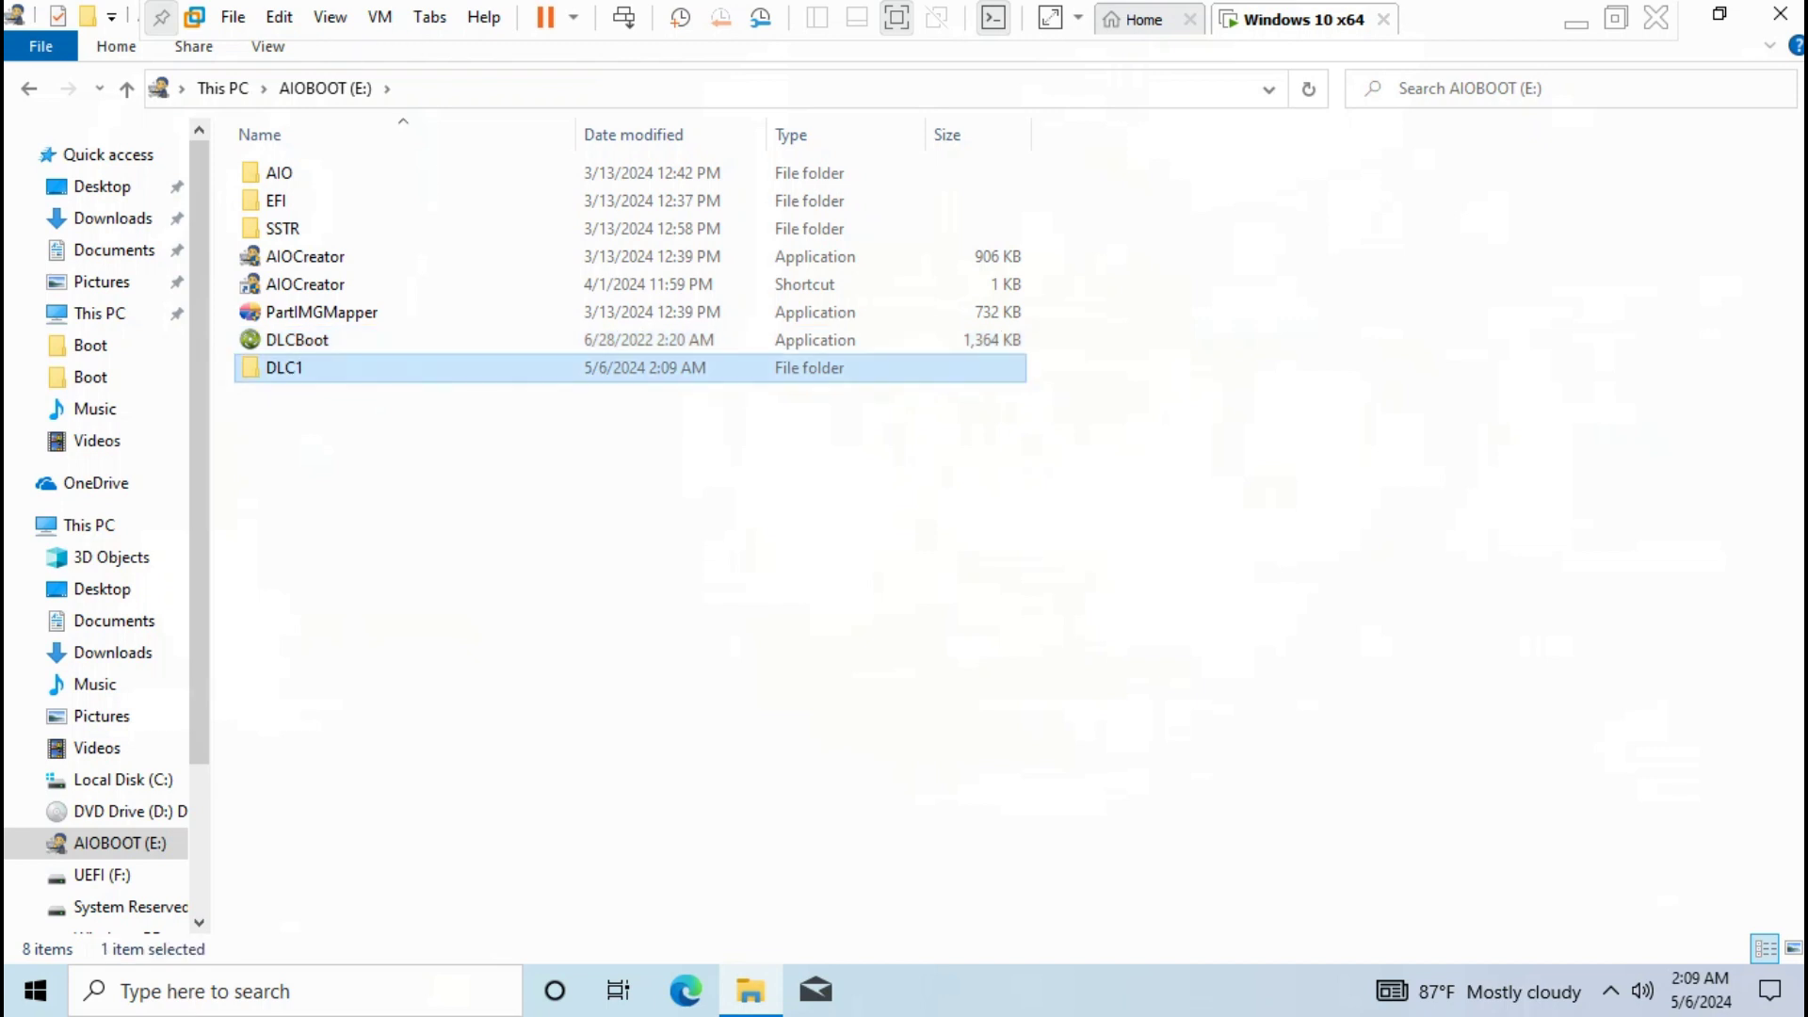
pyautogui.doubleClick(285, 367)
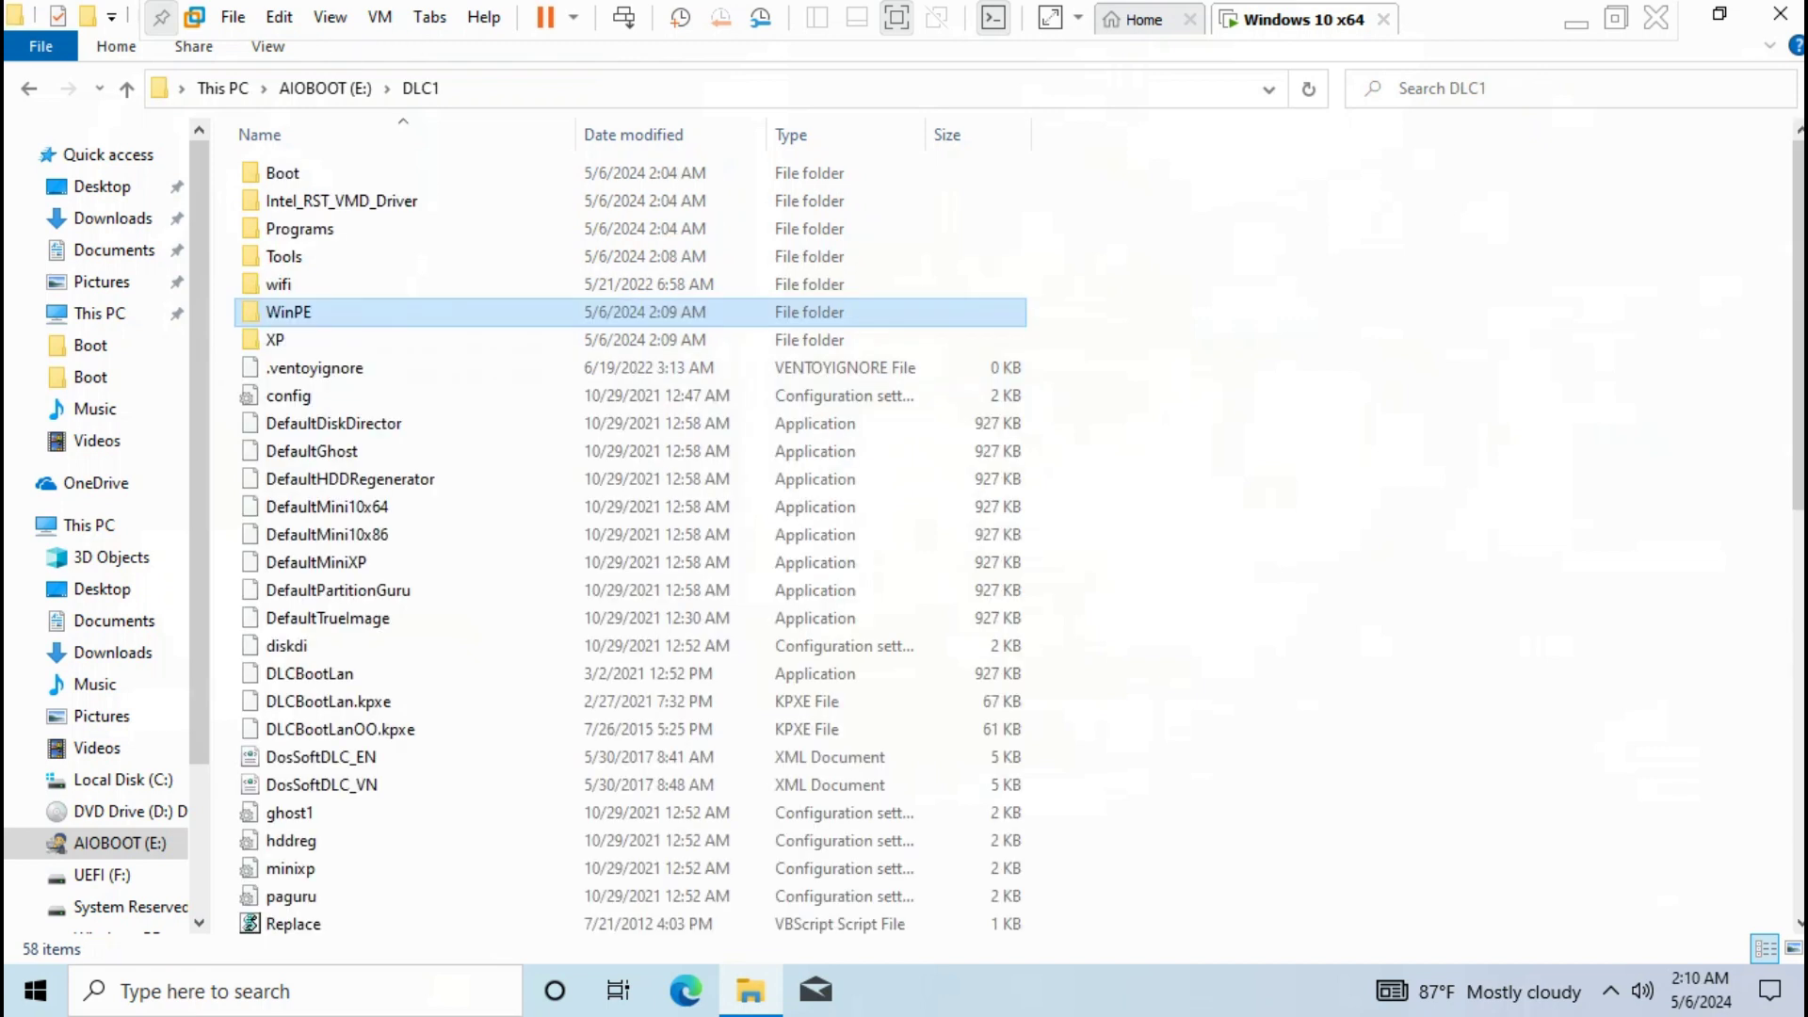
pyautogui.doubleClick(288, 312)
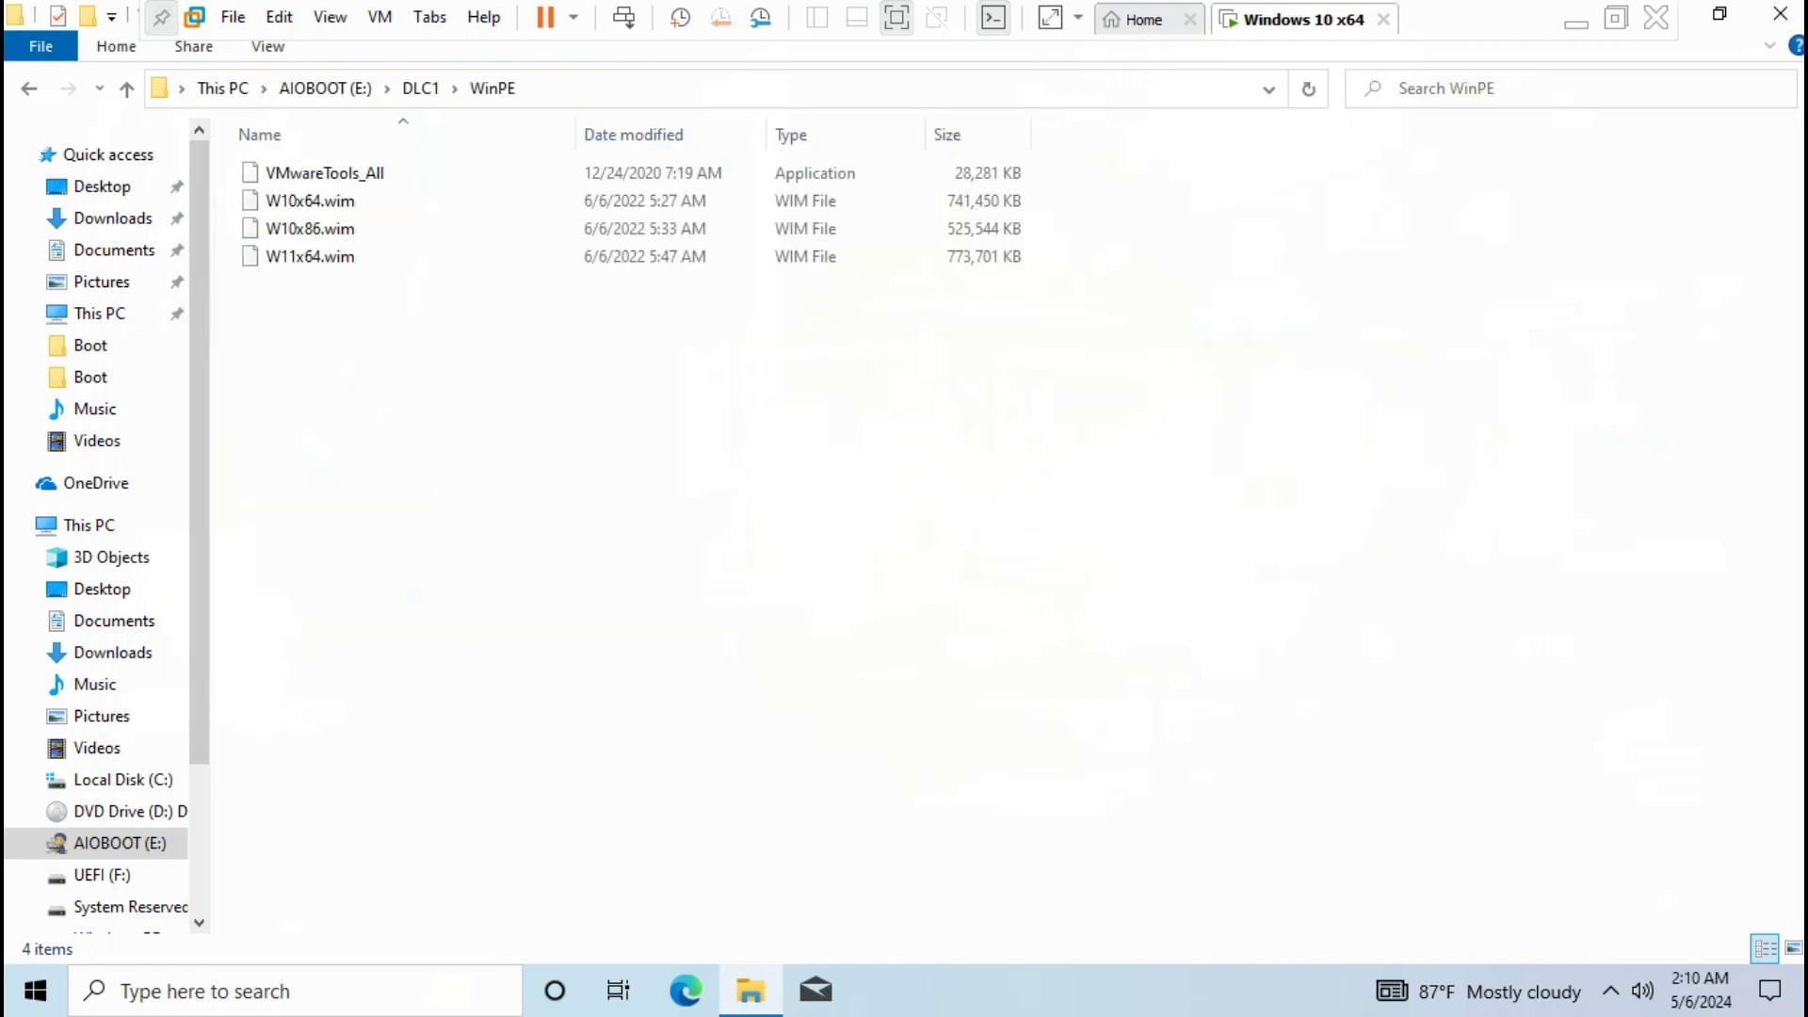
pyautogui.hotkey('ctrl', 'a')
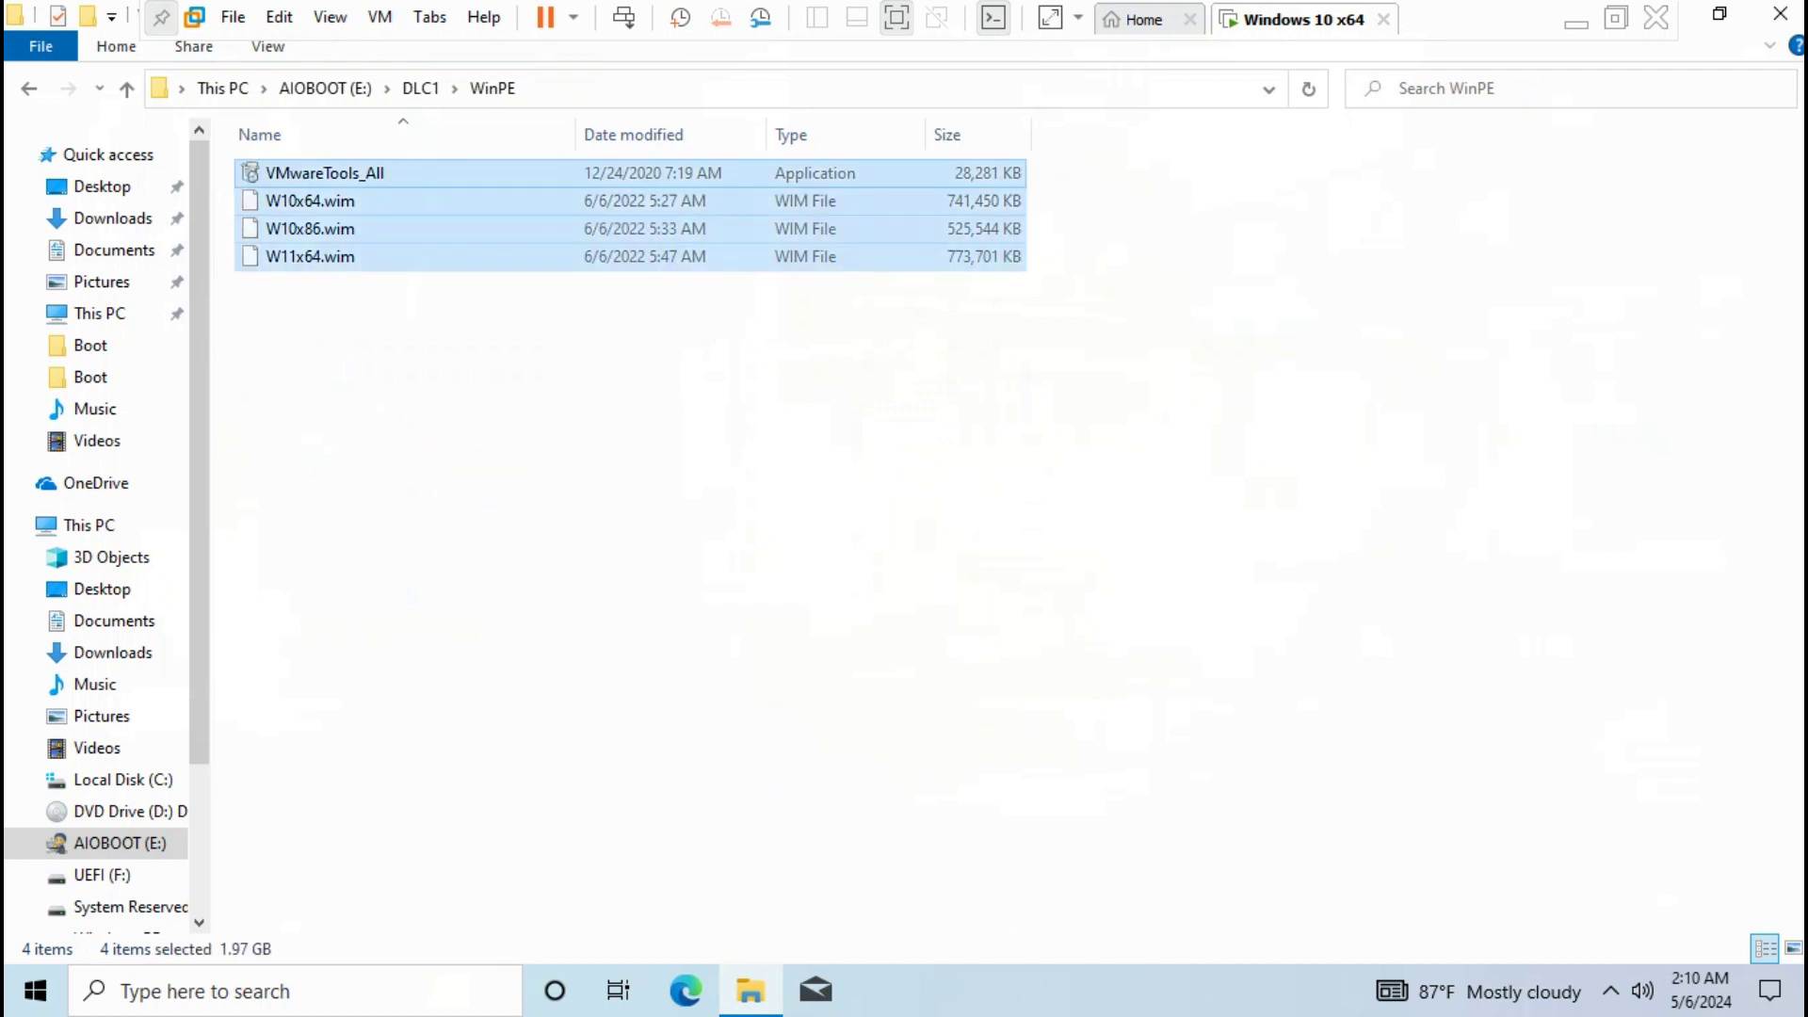
pyautogui.click(1780, 13)
# Step: Launch AIOCreator from the desktop and allow it to make changes to the device
pyautogui.click(53, 316)
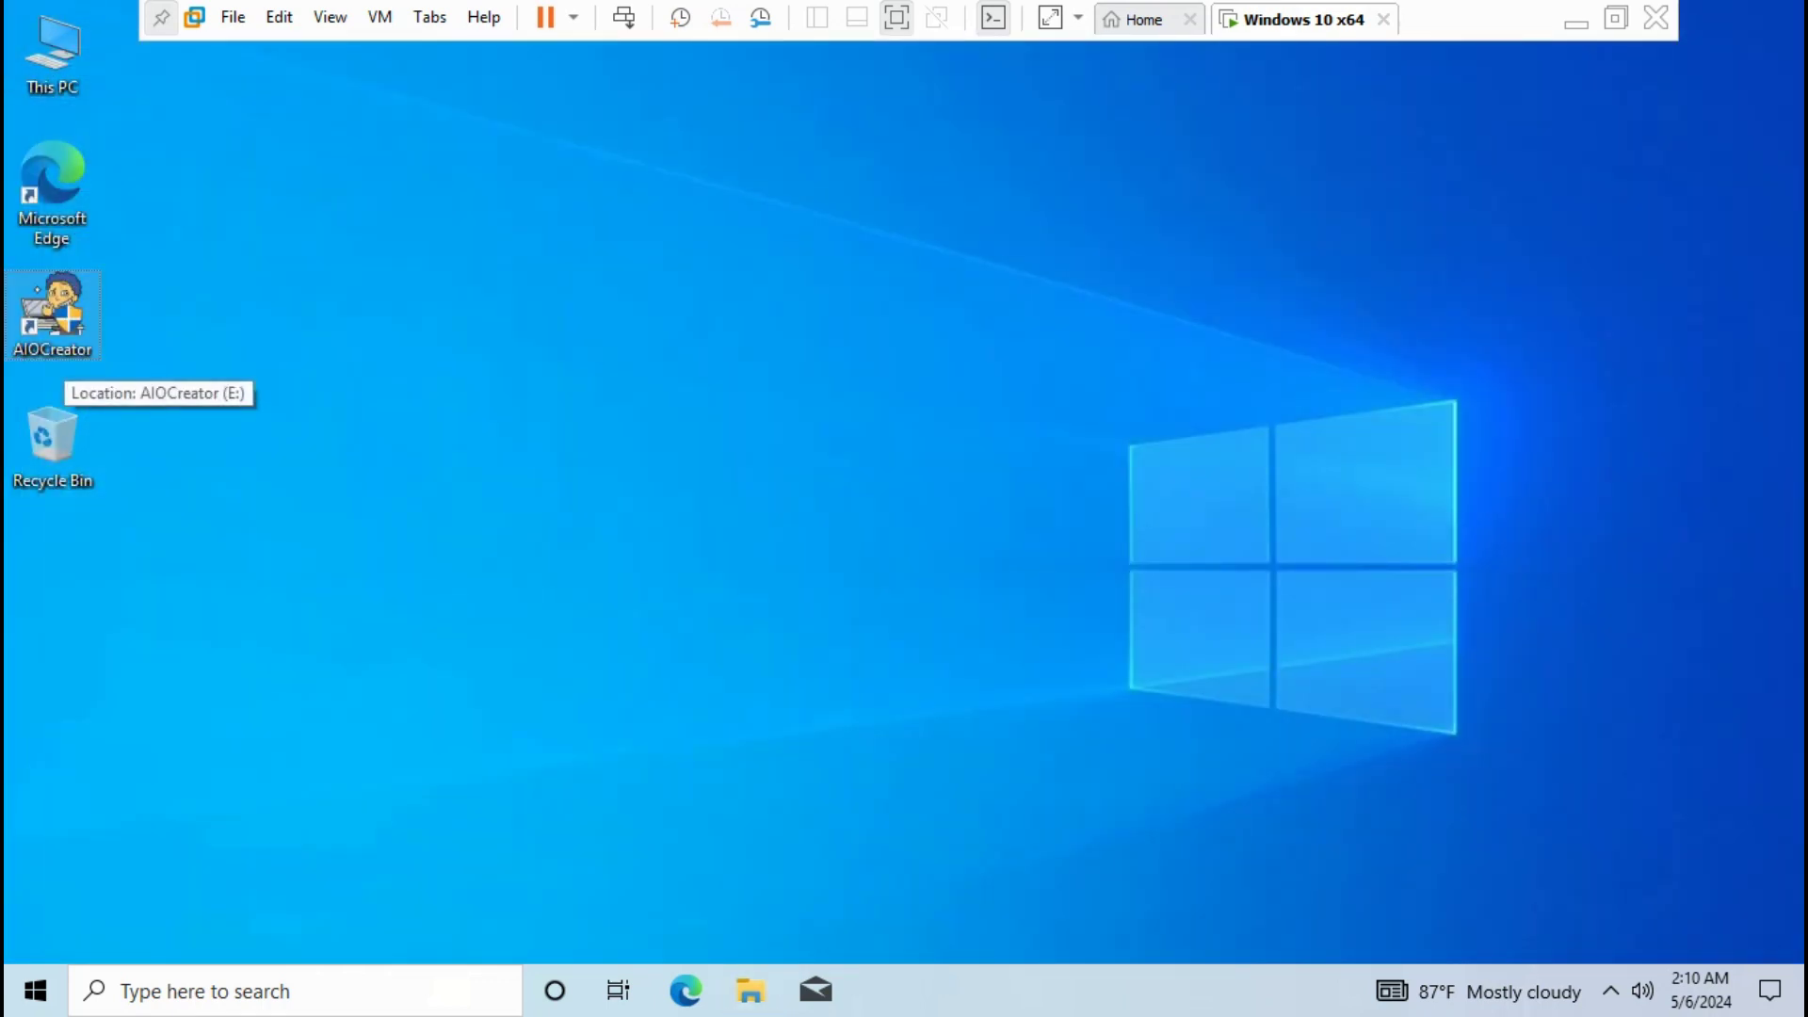
pyautogui.doubleClick(51, 310)
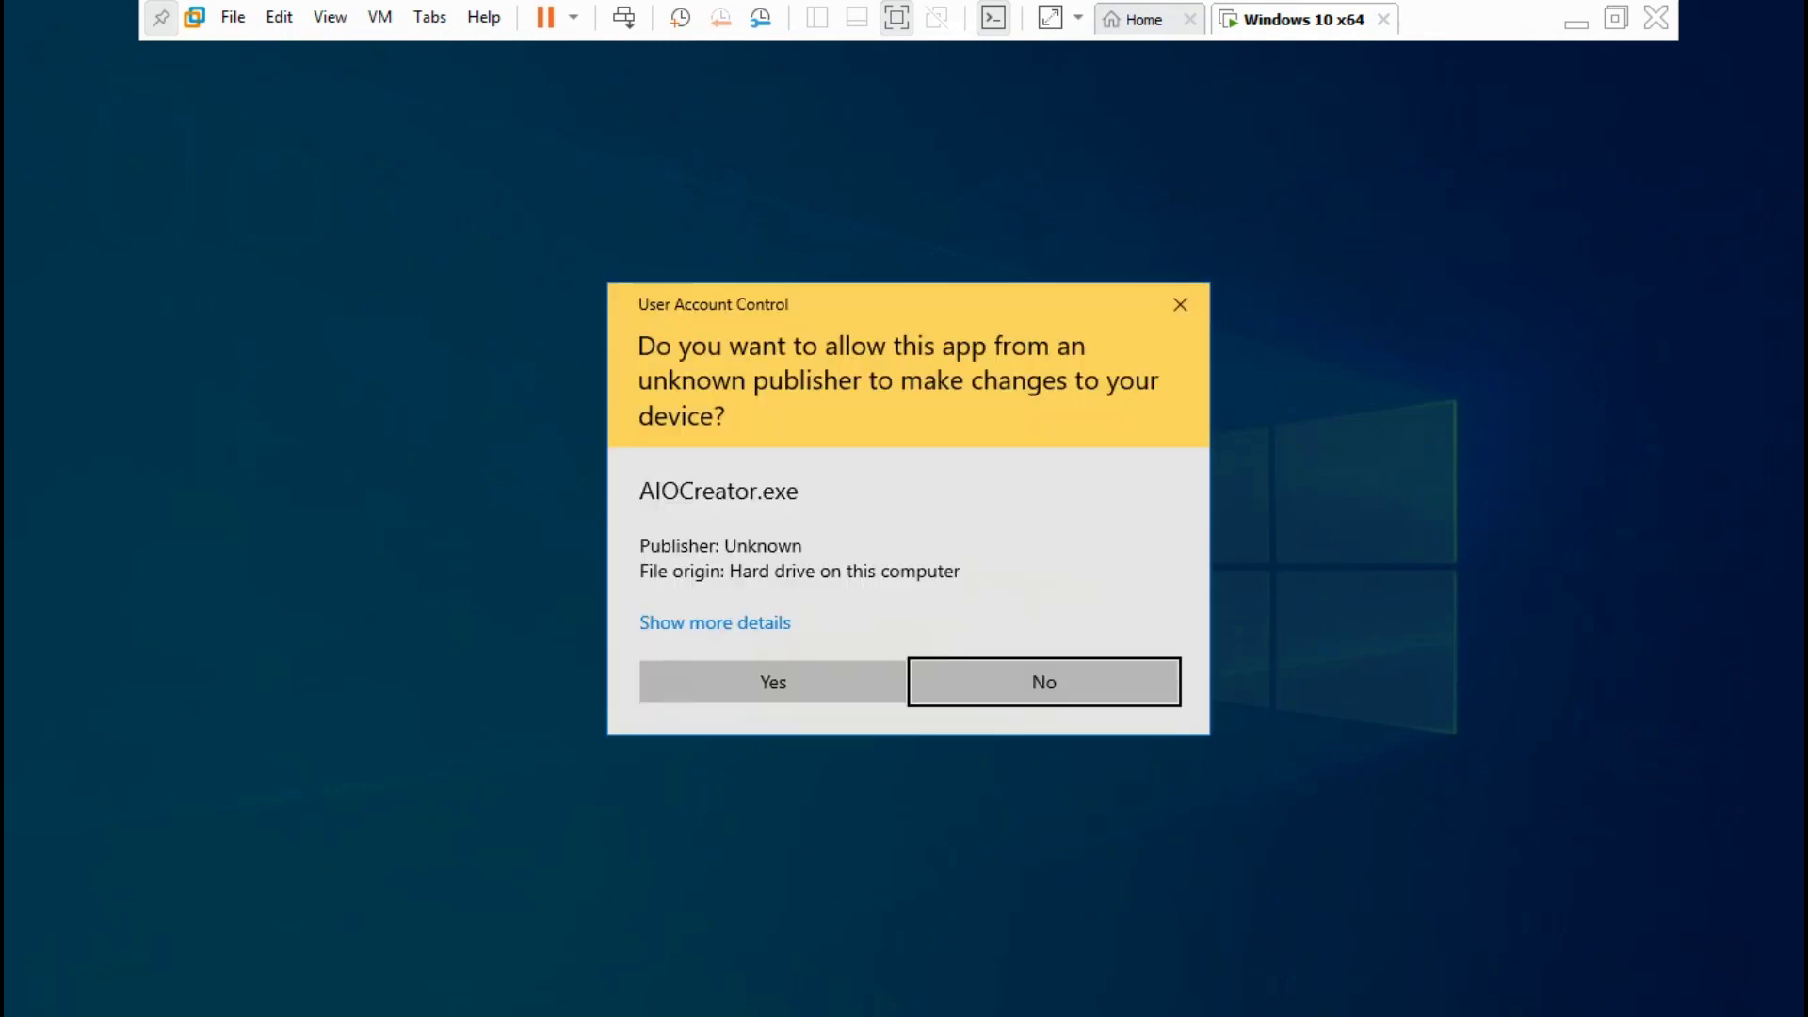
pyautogui.click(772, 682)
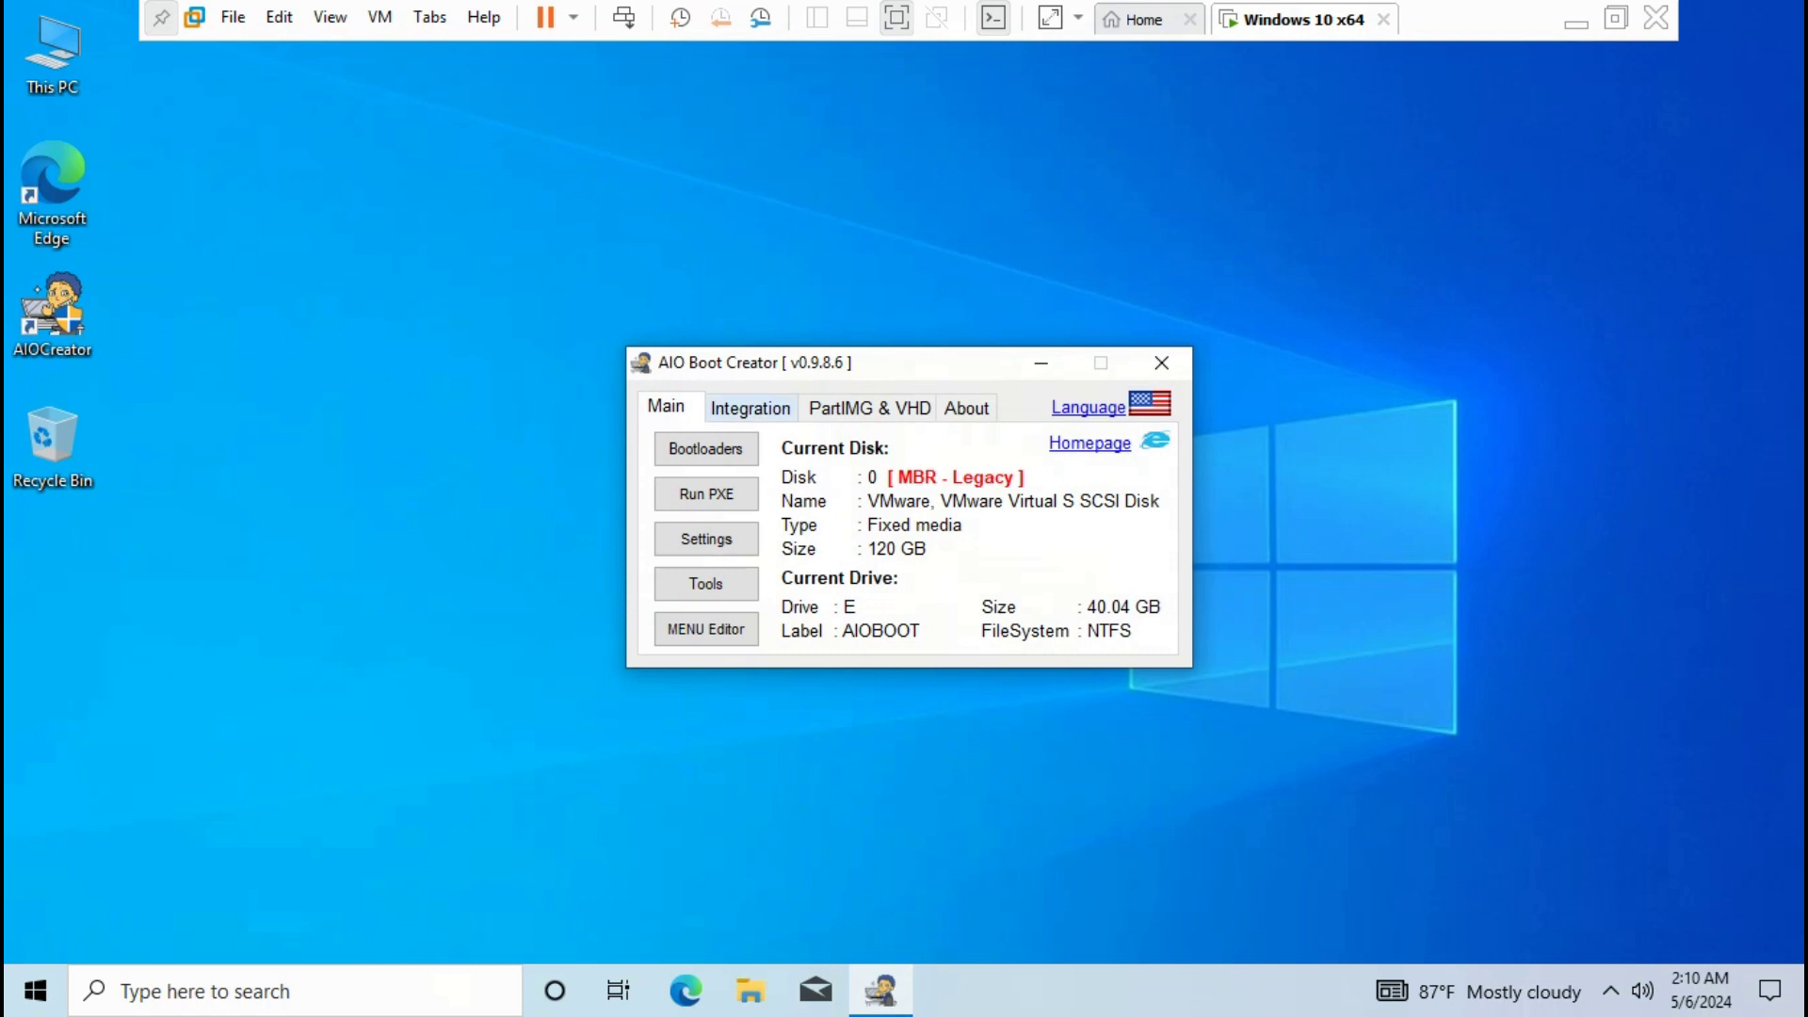
# Step: Set the integration pack to Windows with the type WinPE 7/8.1/10
pyautogui.click(749, 406)
pyautogui.click(711, 482)
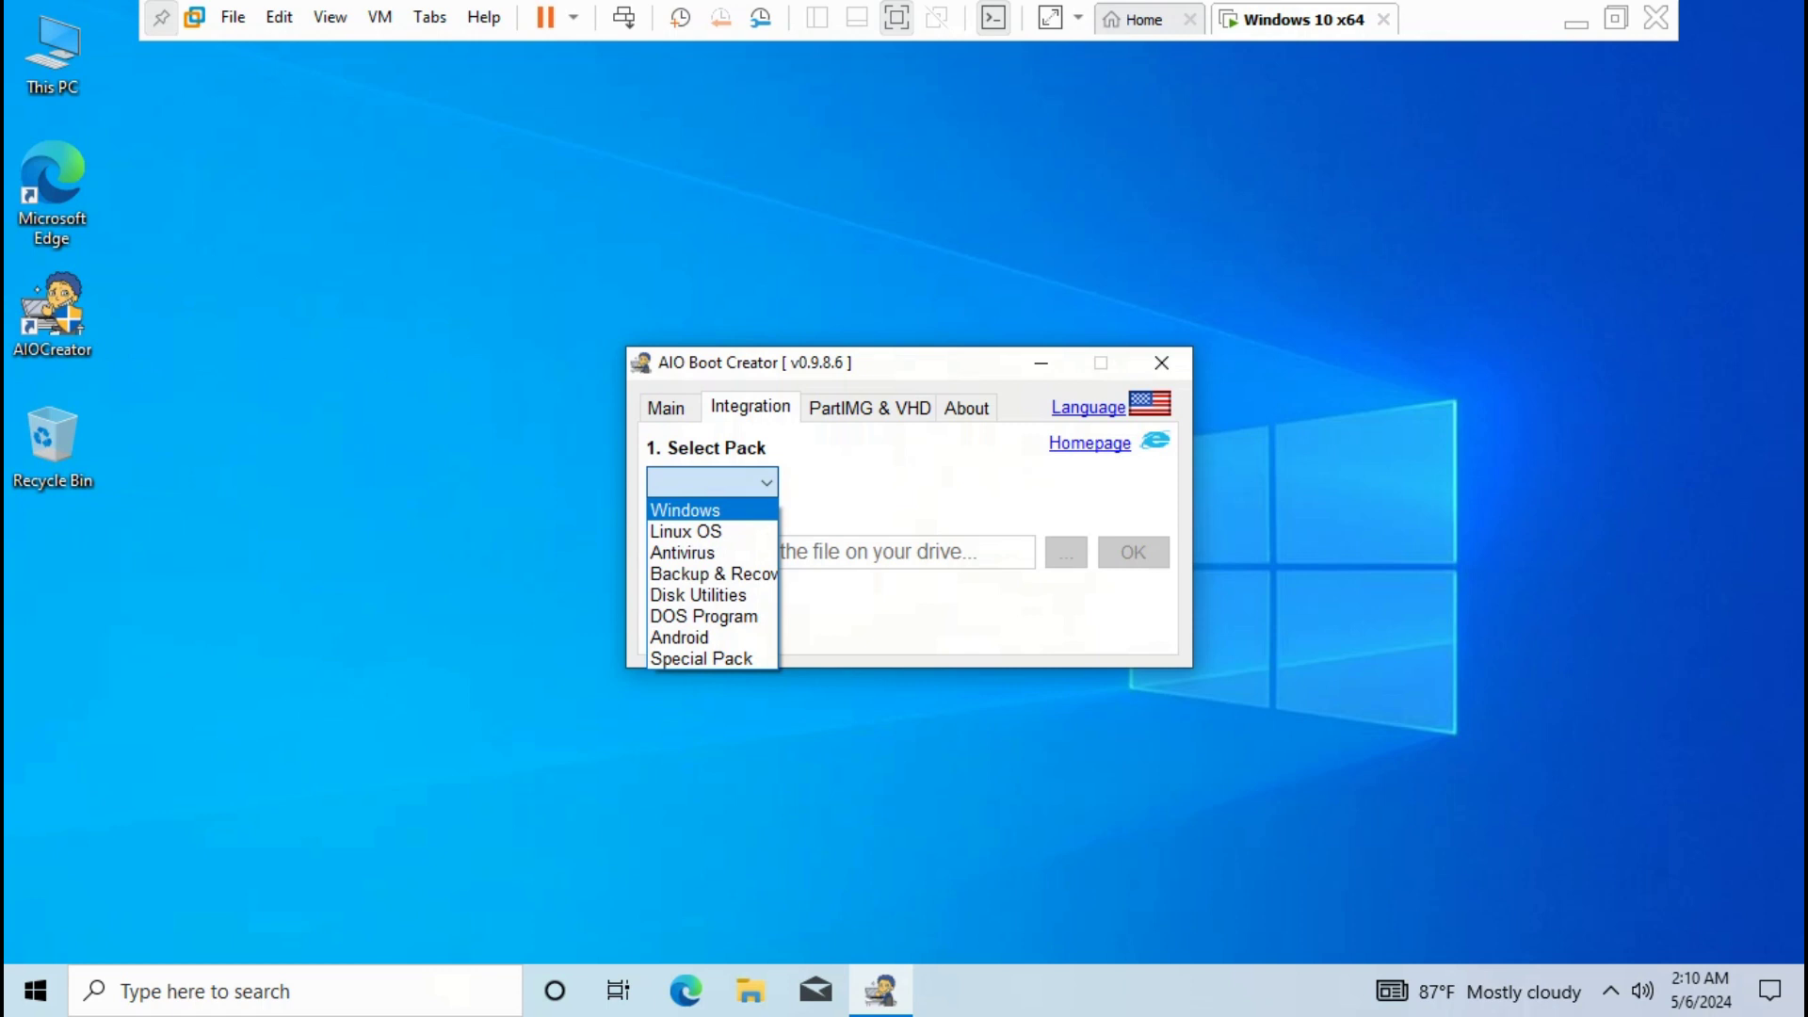
pyautogui.click(712, 509)
pyautogui.click(910, 482)
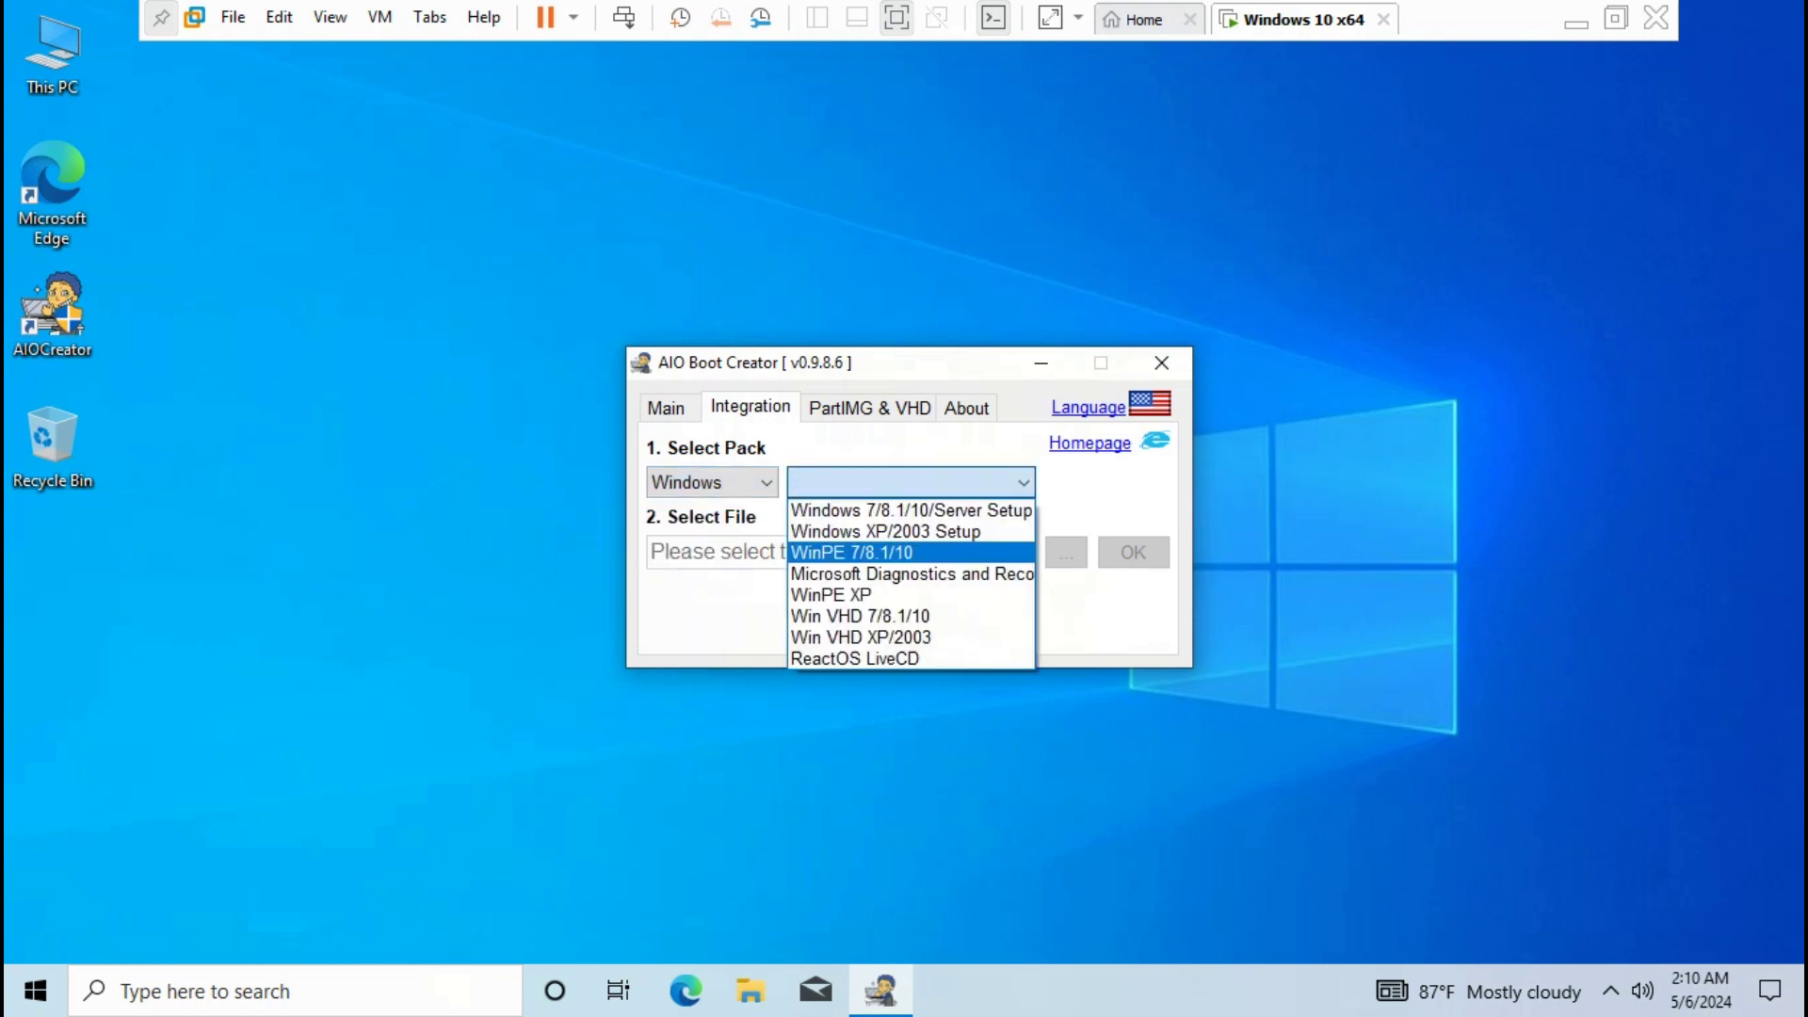
pyautogui.click(910, 552)
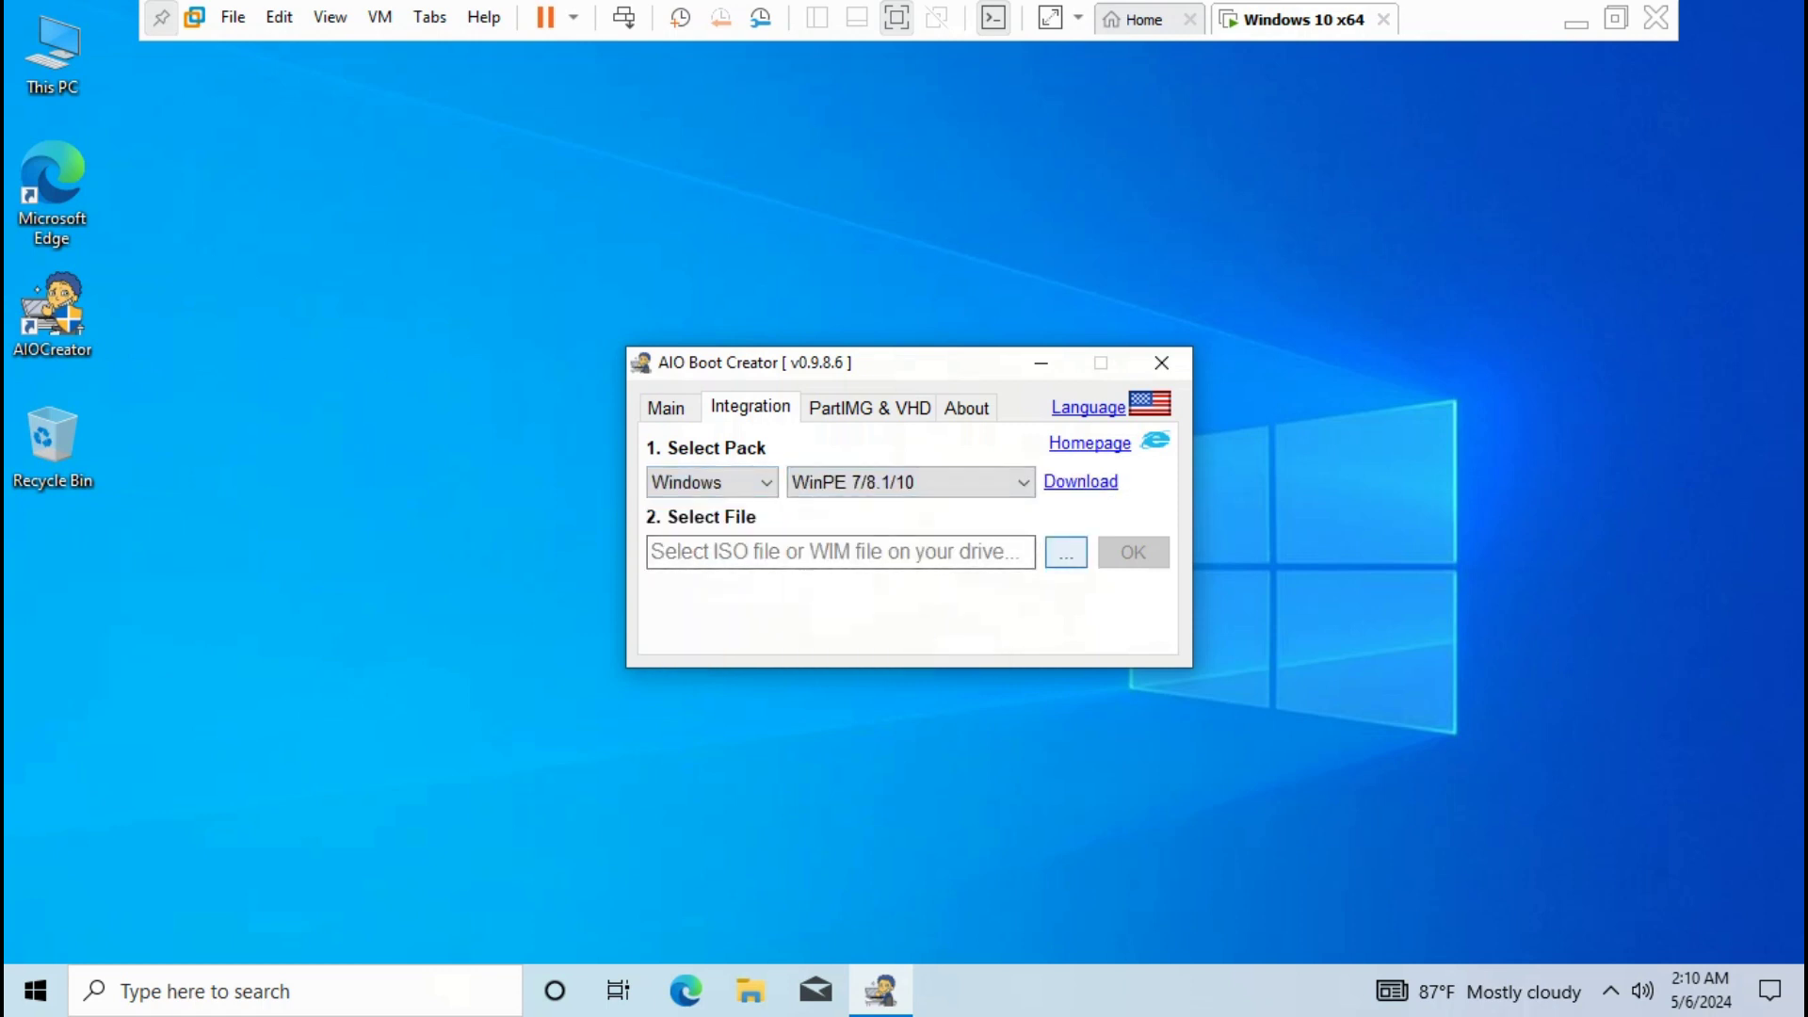
# Step: Choose W10x64.wim from the DLC1\WinPE folder on AIOBOOT (E:) as the file to integrate
pyautogui.click(1066, 553)
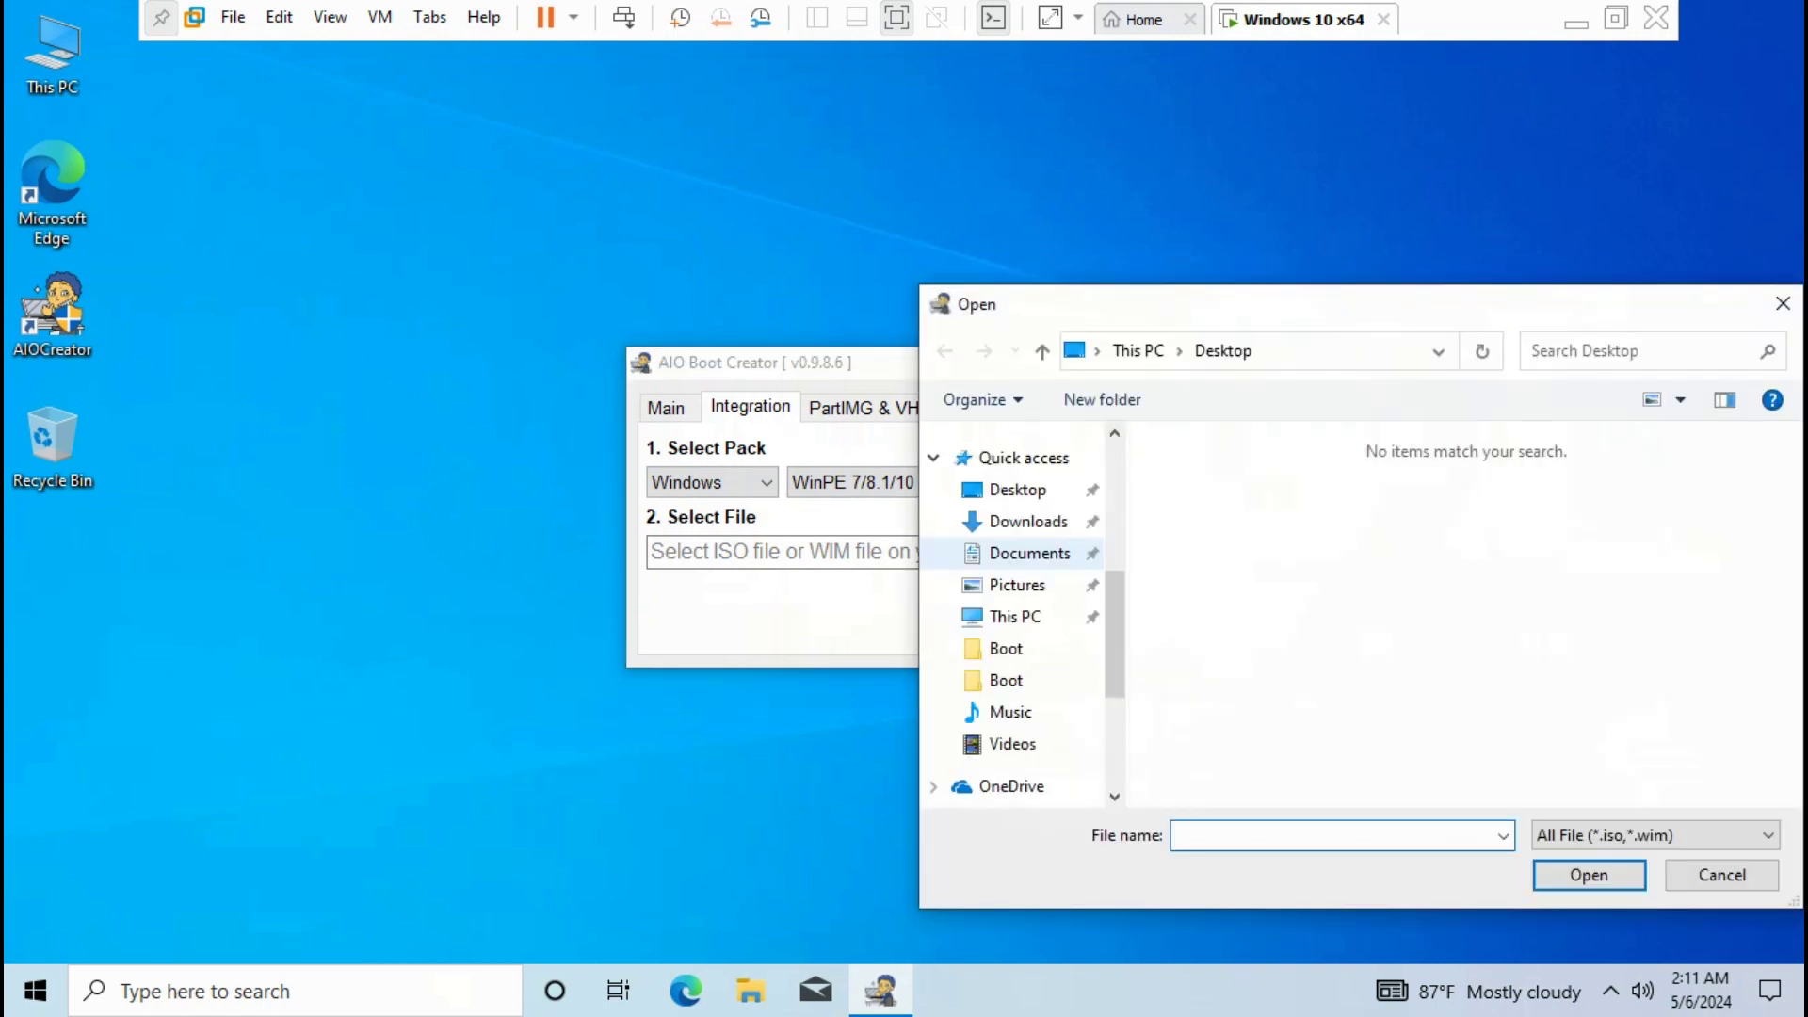
pyautogui.scroll(-3, 1026, 602)
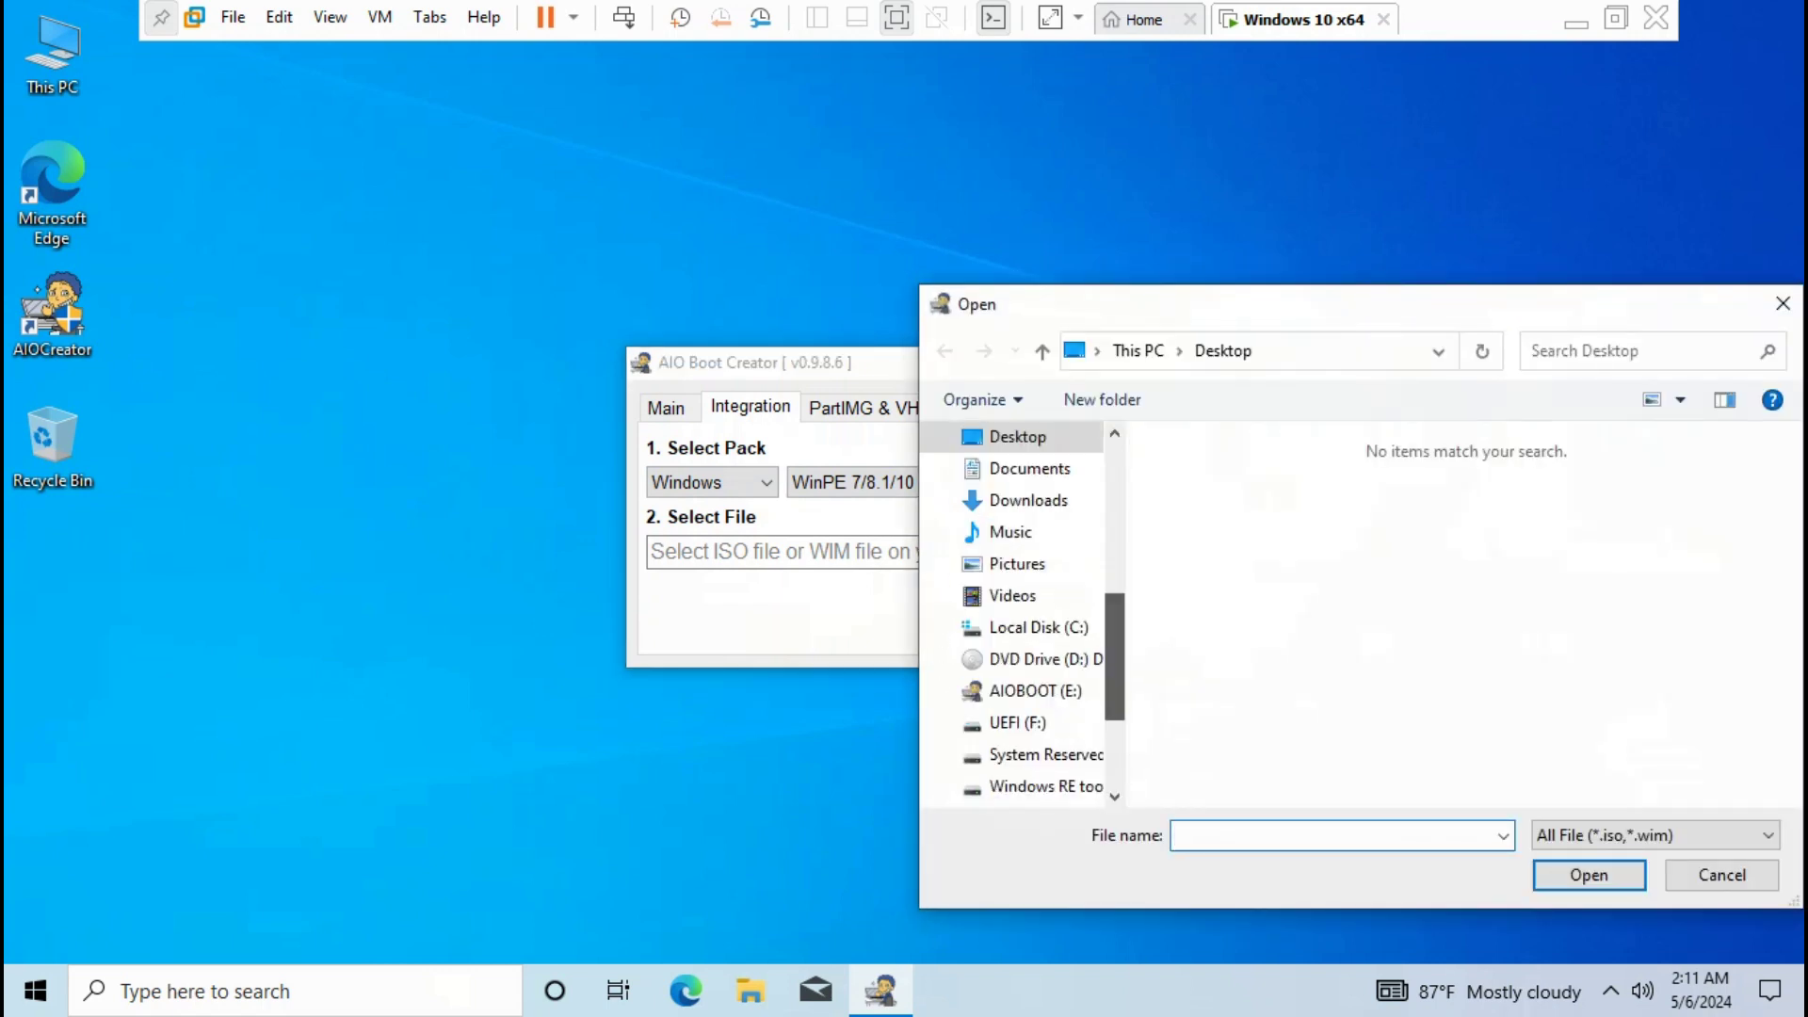
pyautogui.click(1031, 627)
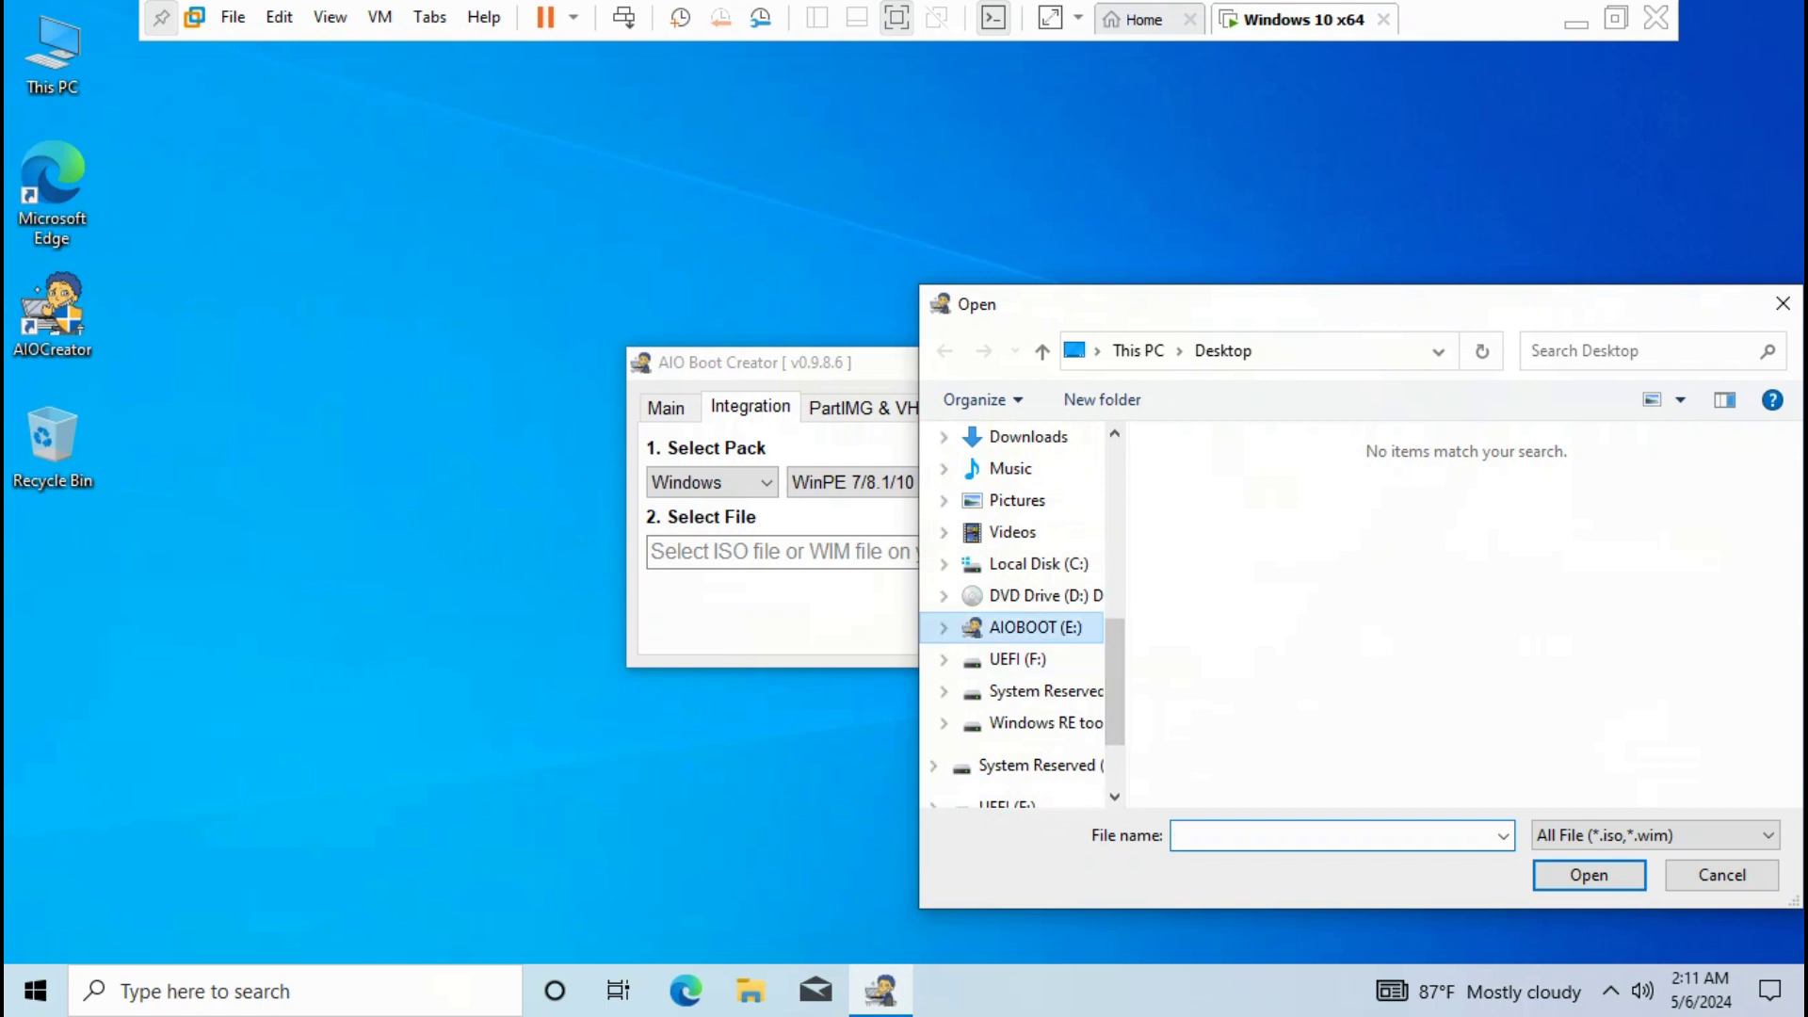
pyautogui.click(1199, 504)
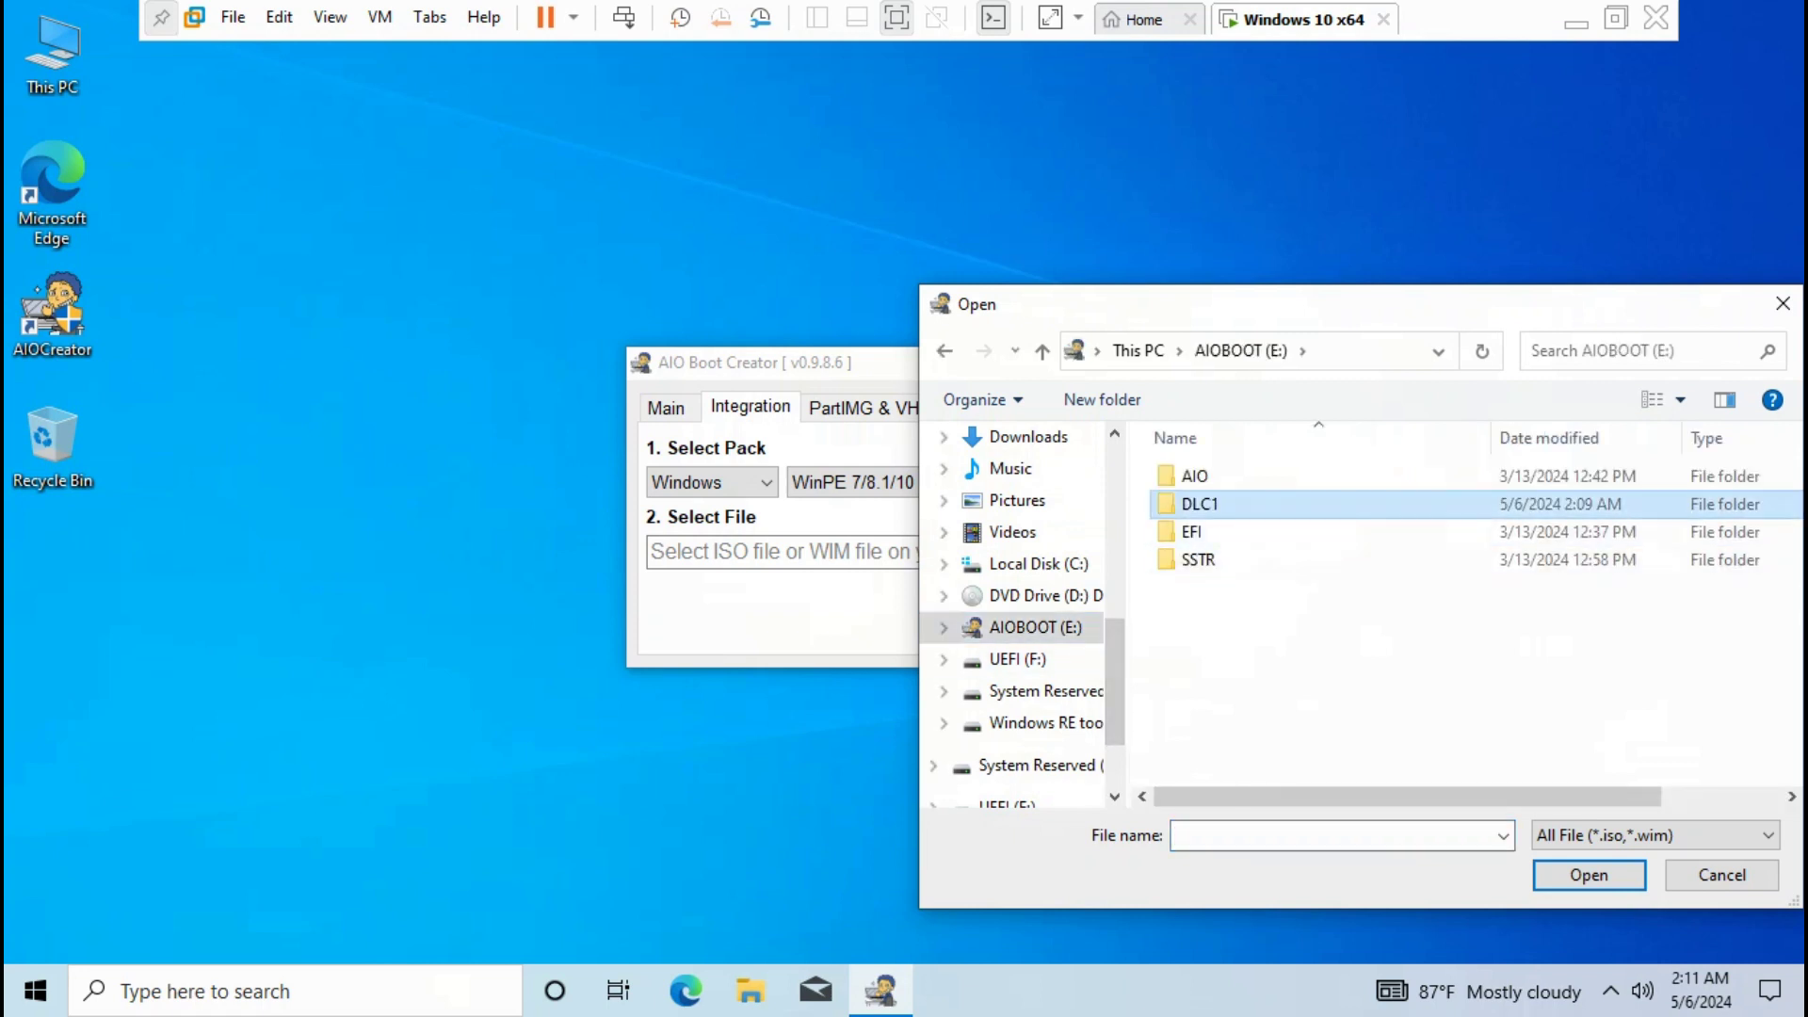
pyautogui.doubleClick(1198, 504)
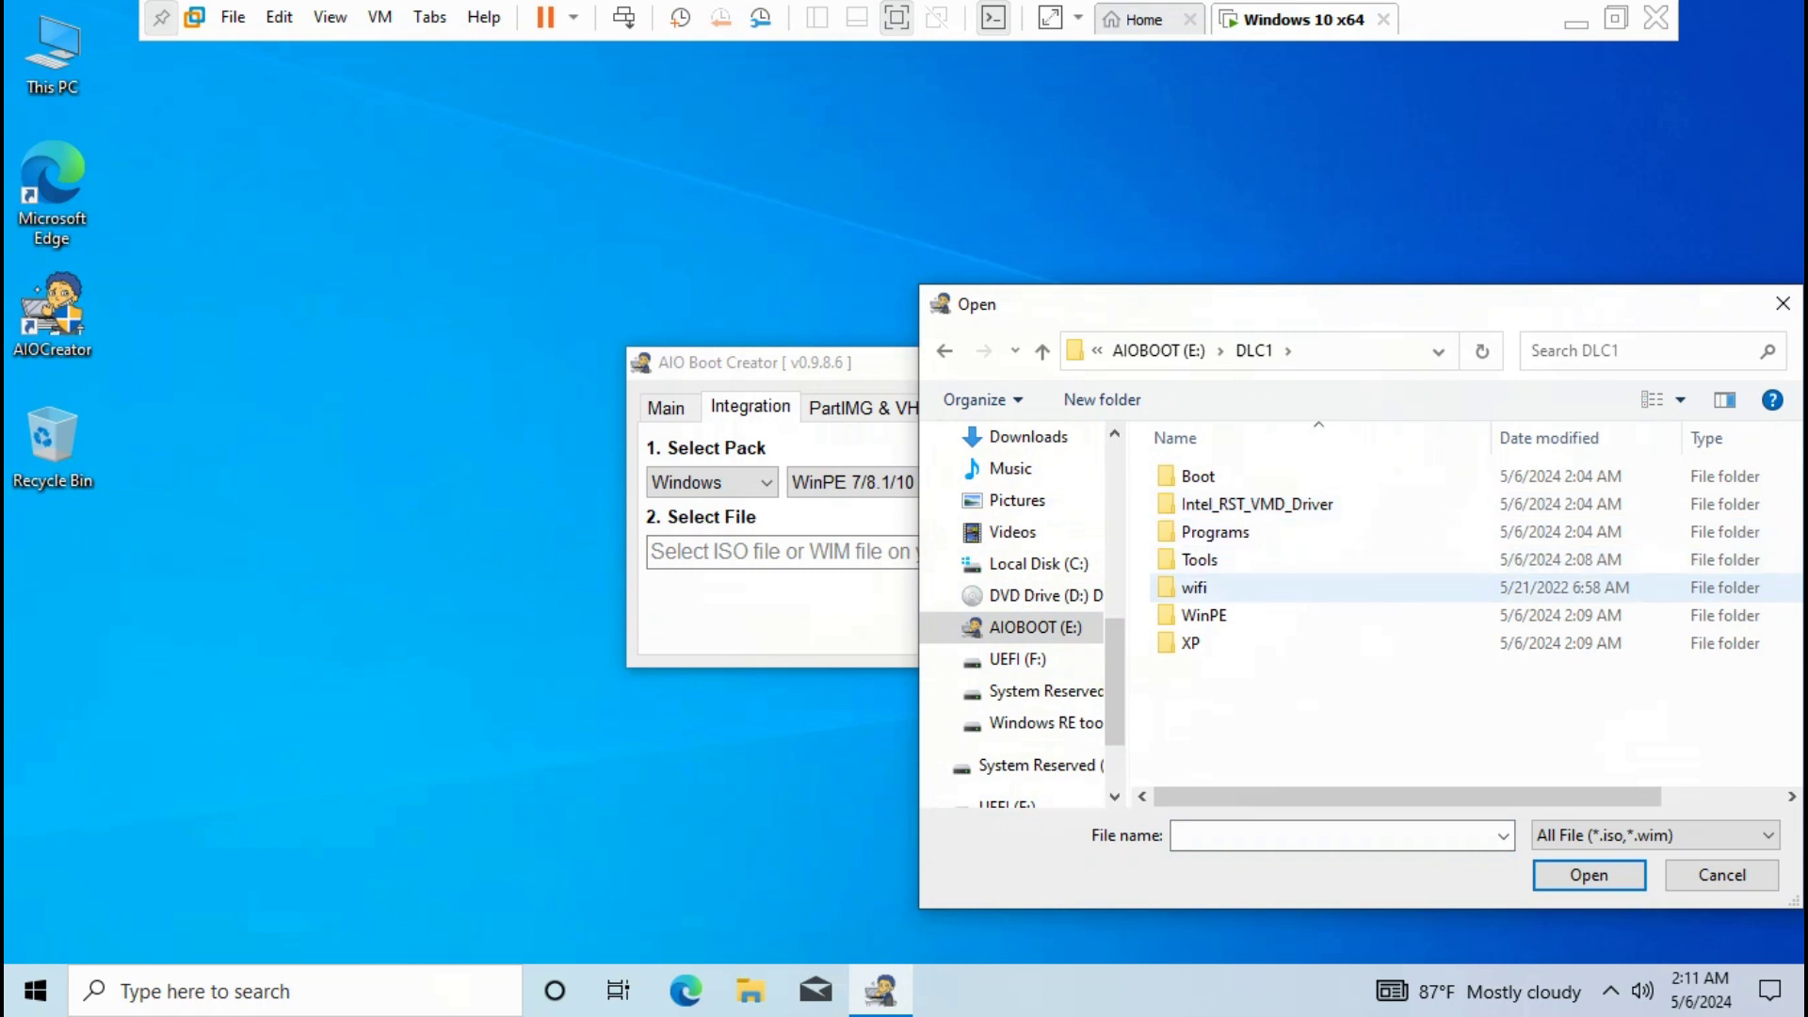
pyautogui.doubleClick(1204, 614)
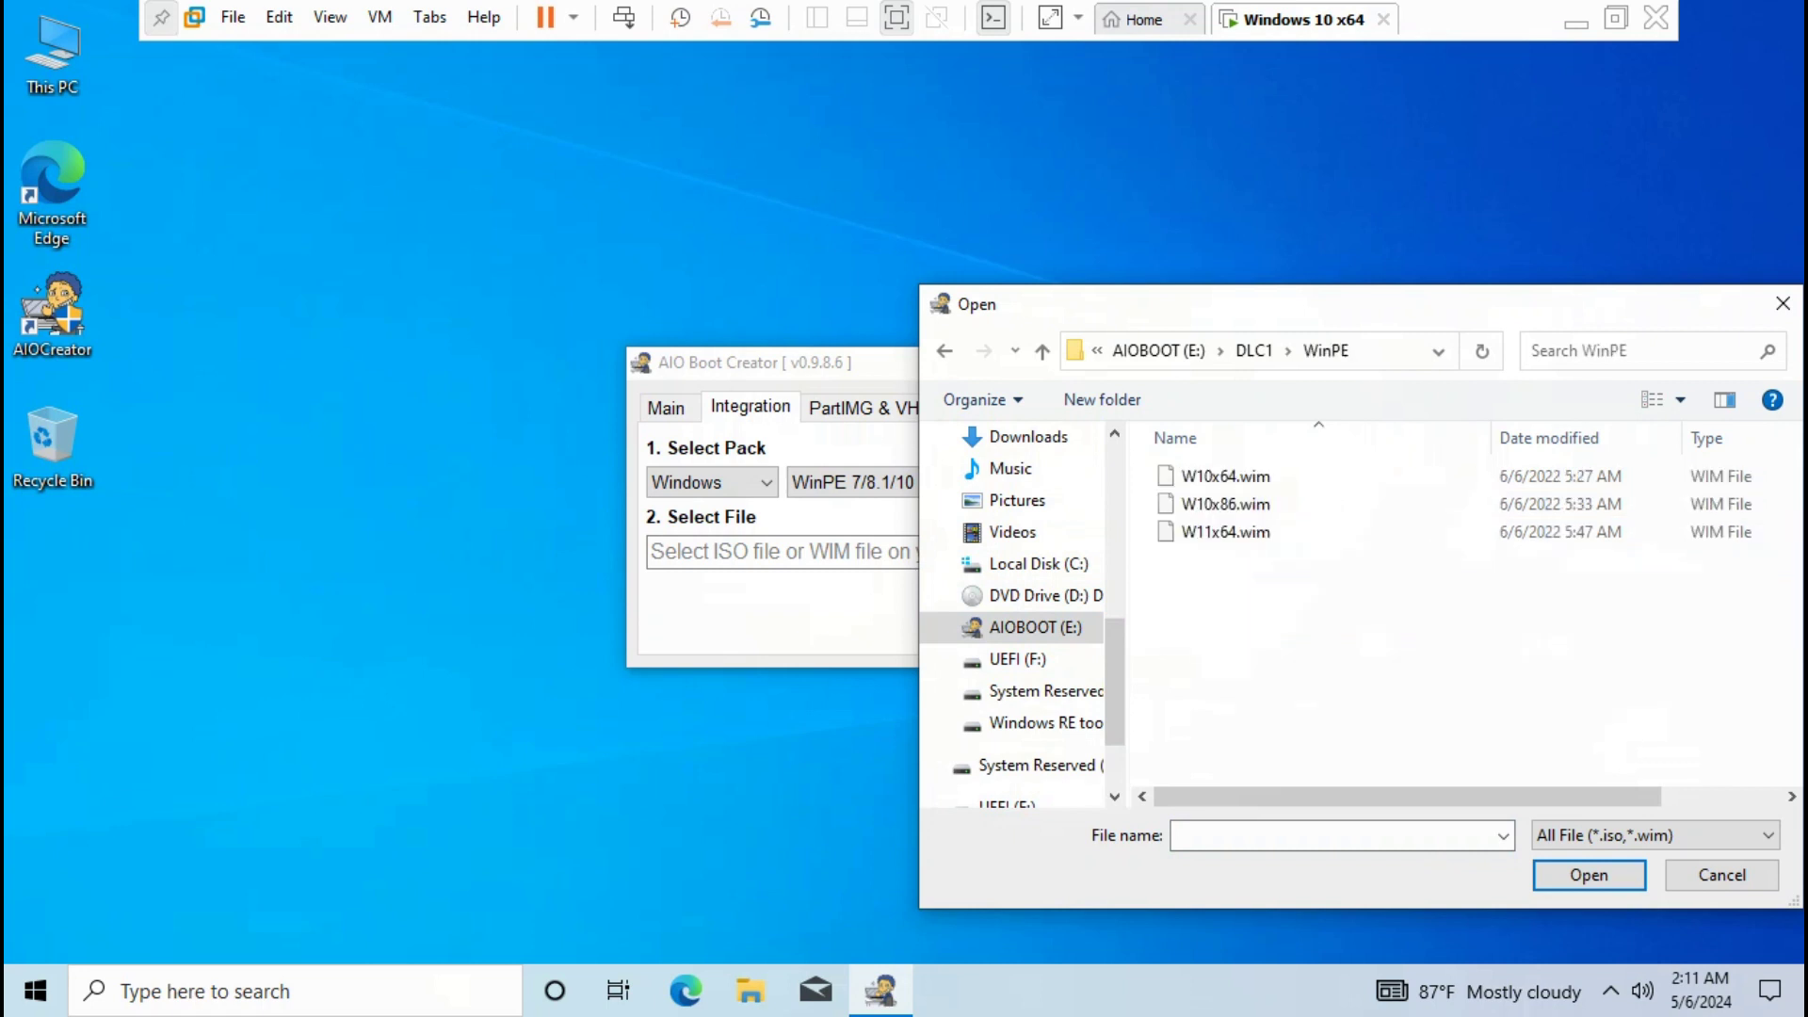
pyautogui.click(1225, 476)
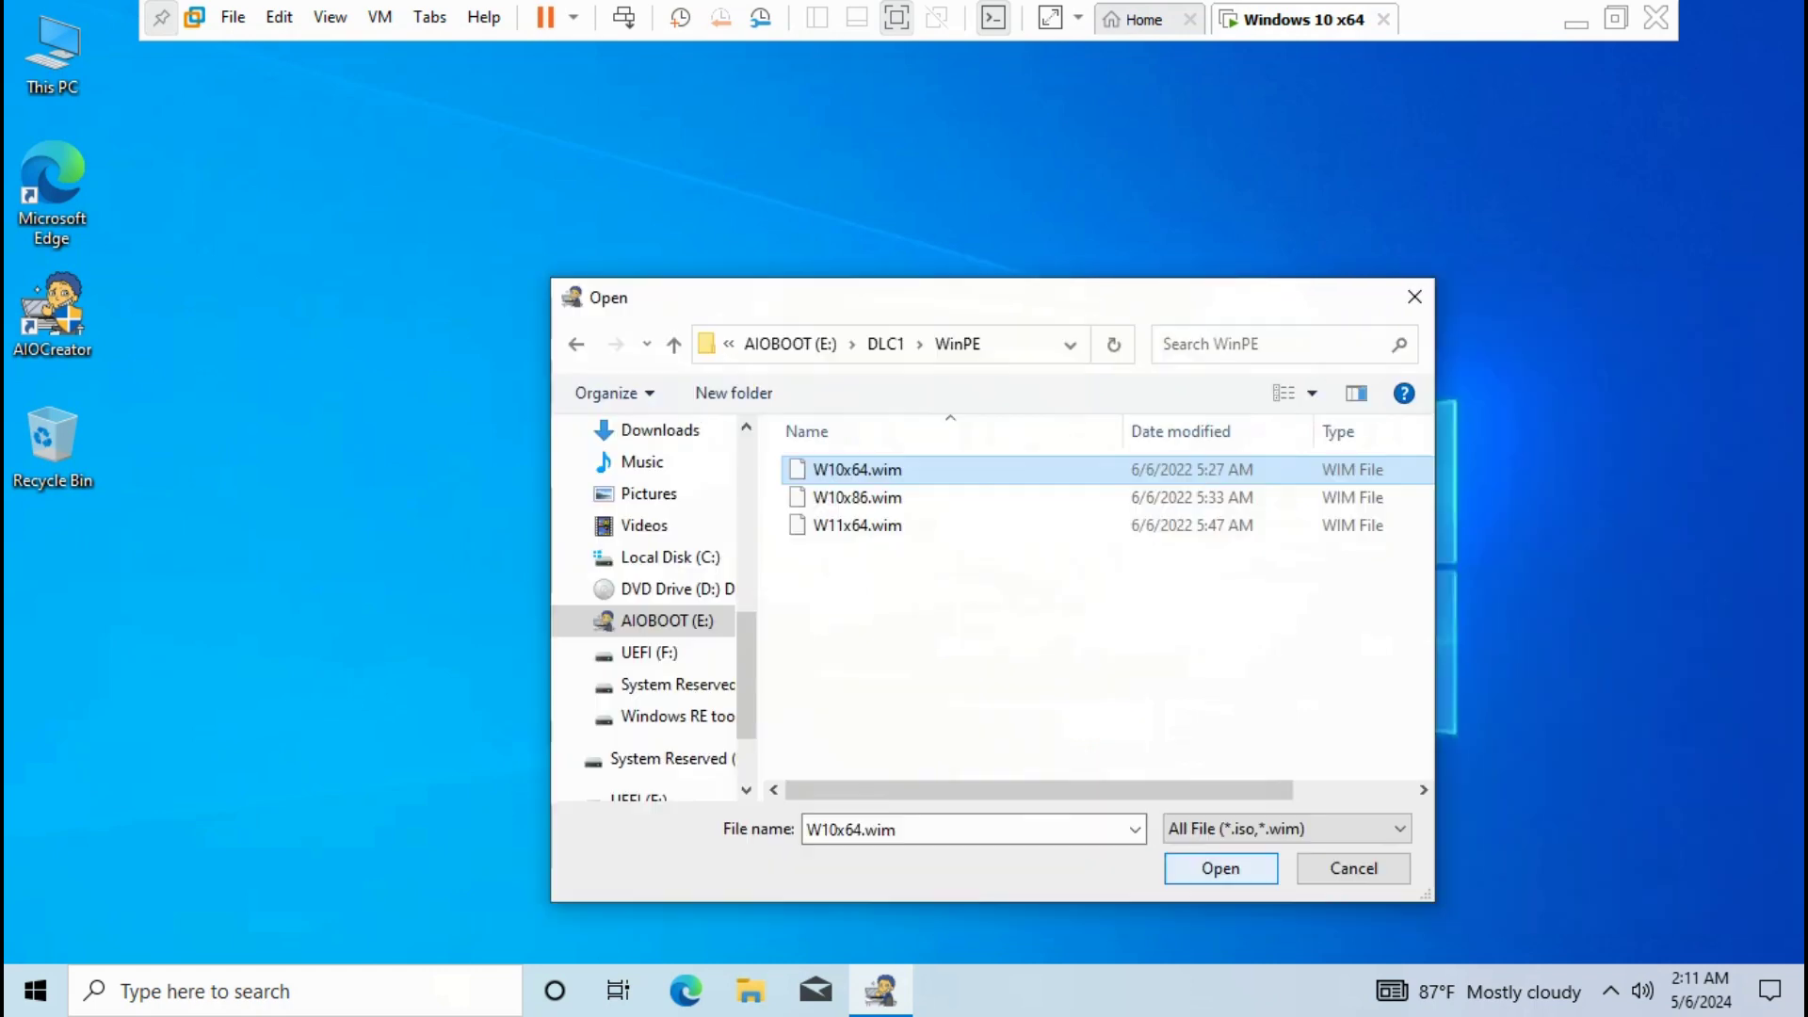
pyautogui.press('Return')
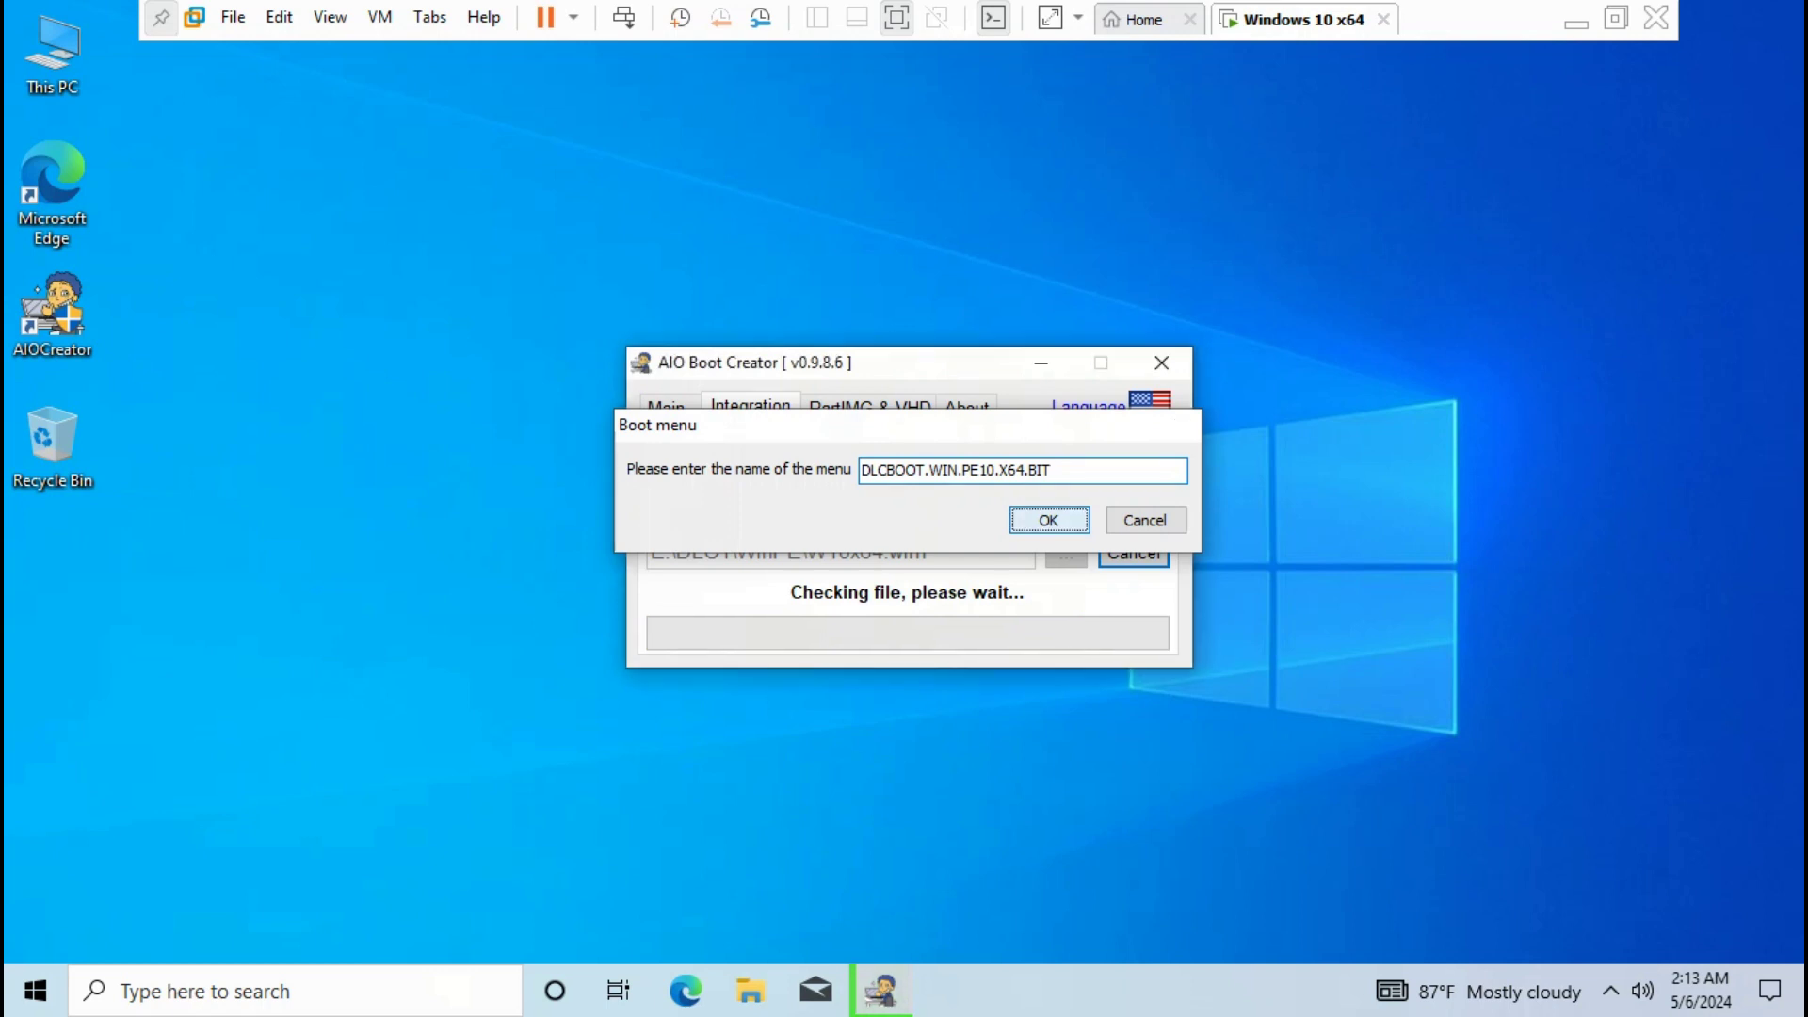
# Step: Name the boot menu entry DLCBOOT.WIN.PE10.X64.BIT and integrate the file, agreeing to move it instead of copying
pyautogui.press('Return')
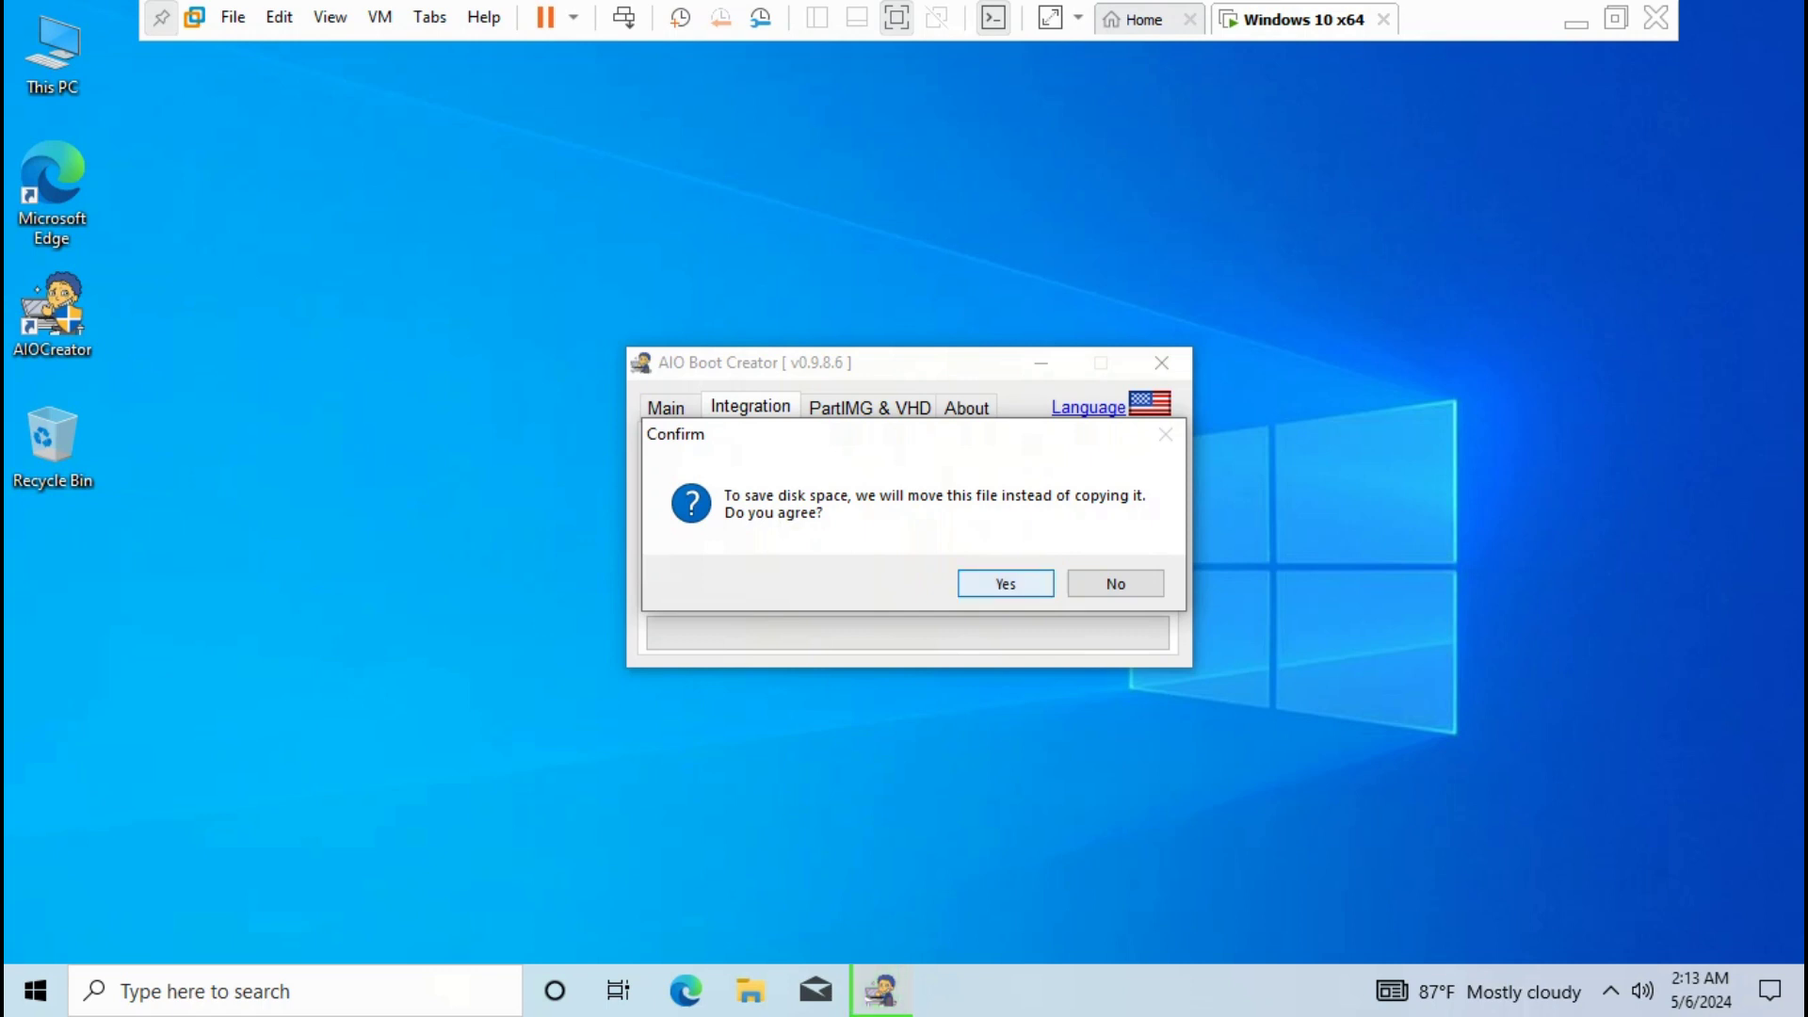
pyautogui.press('Return')
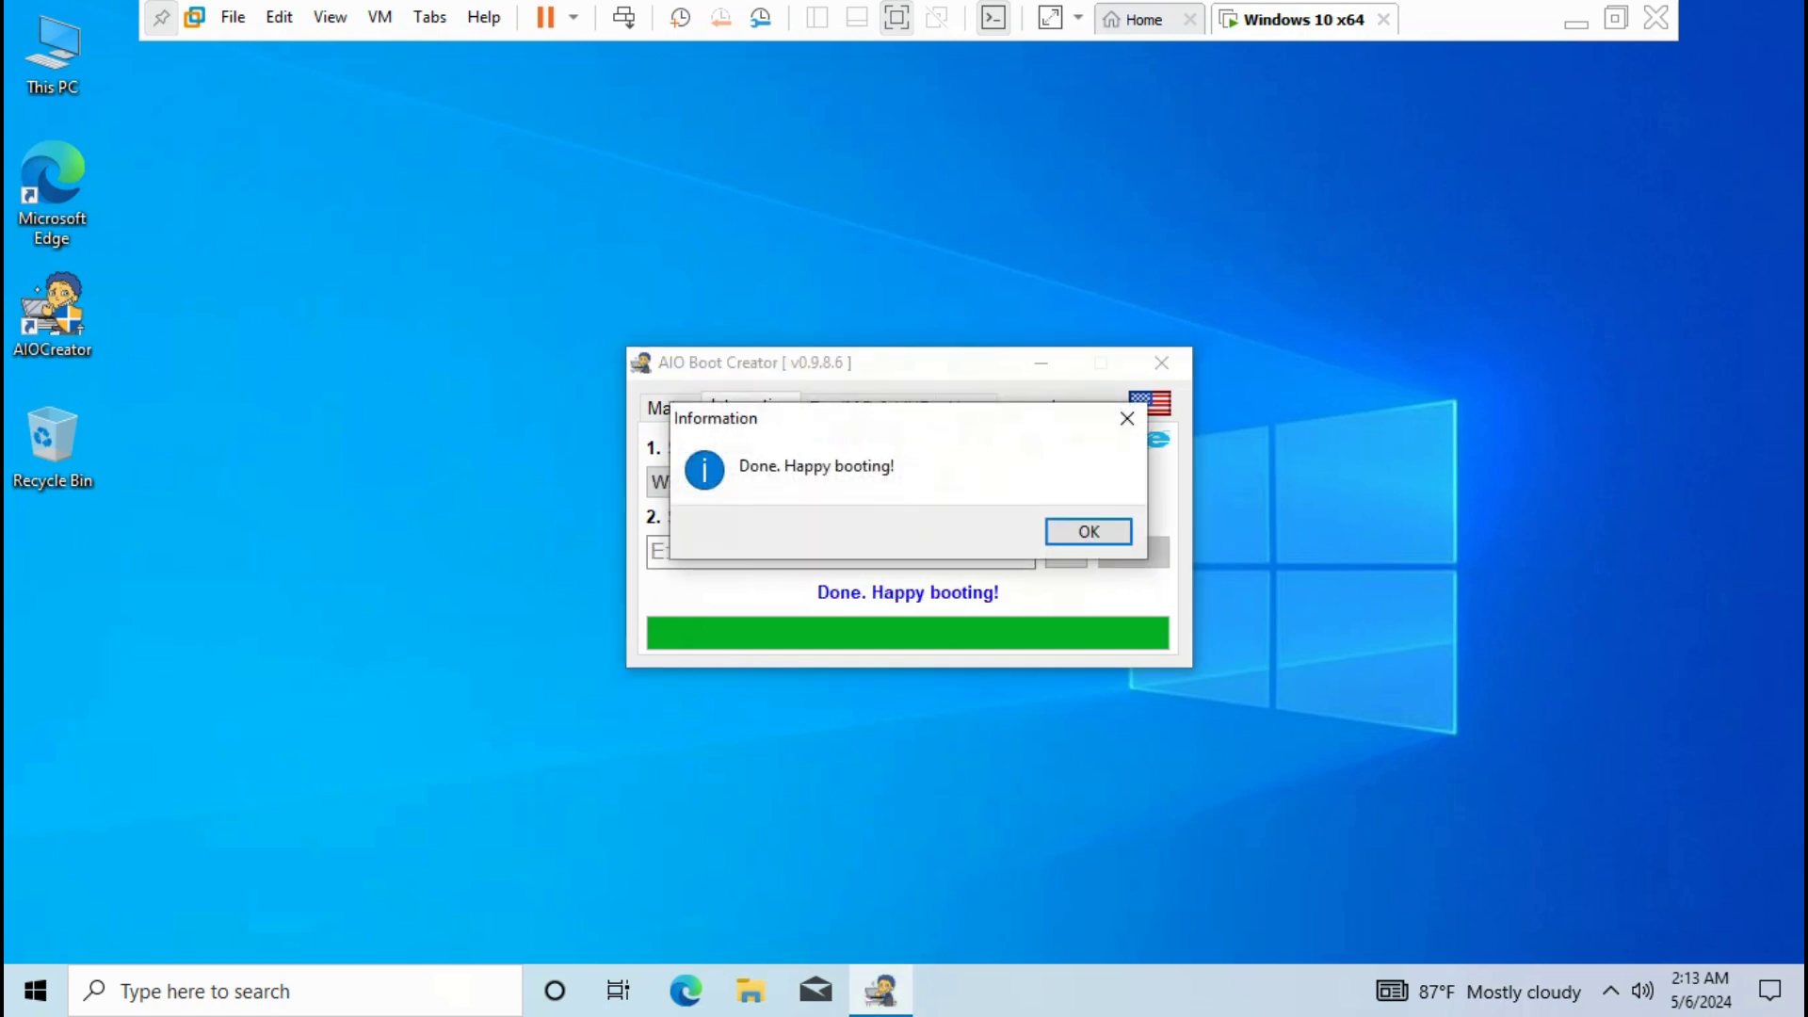
pyautogui.press('Return')
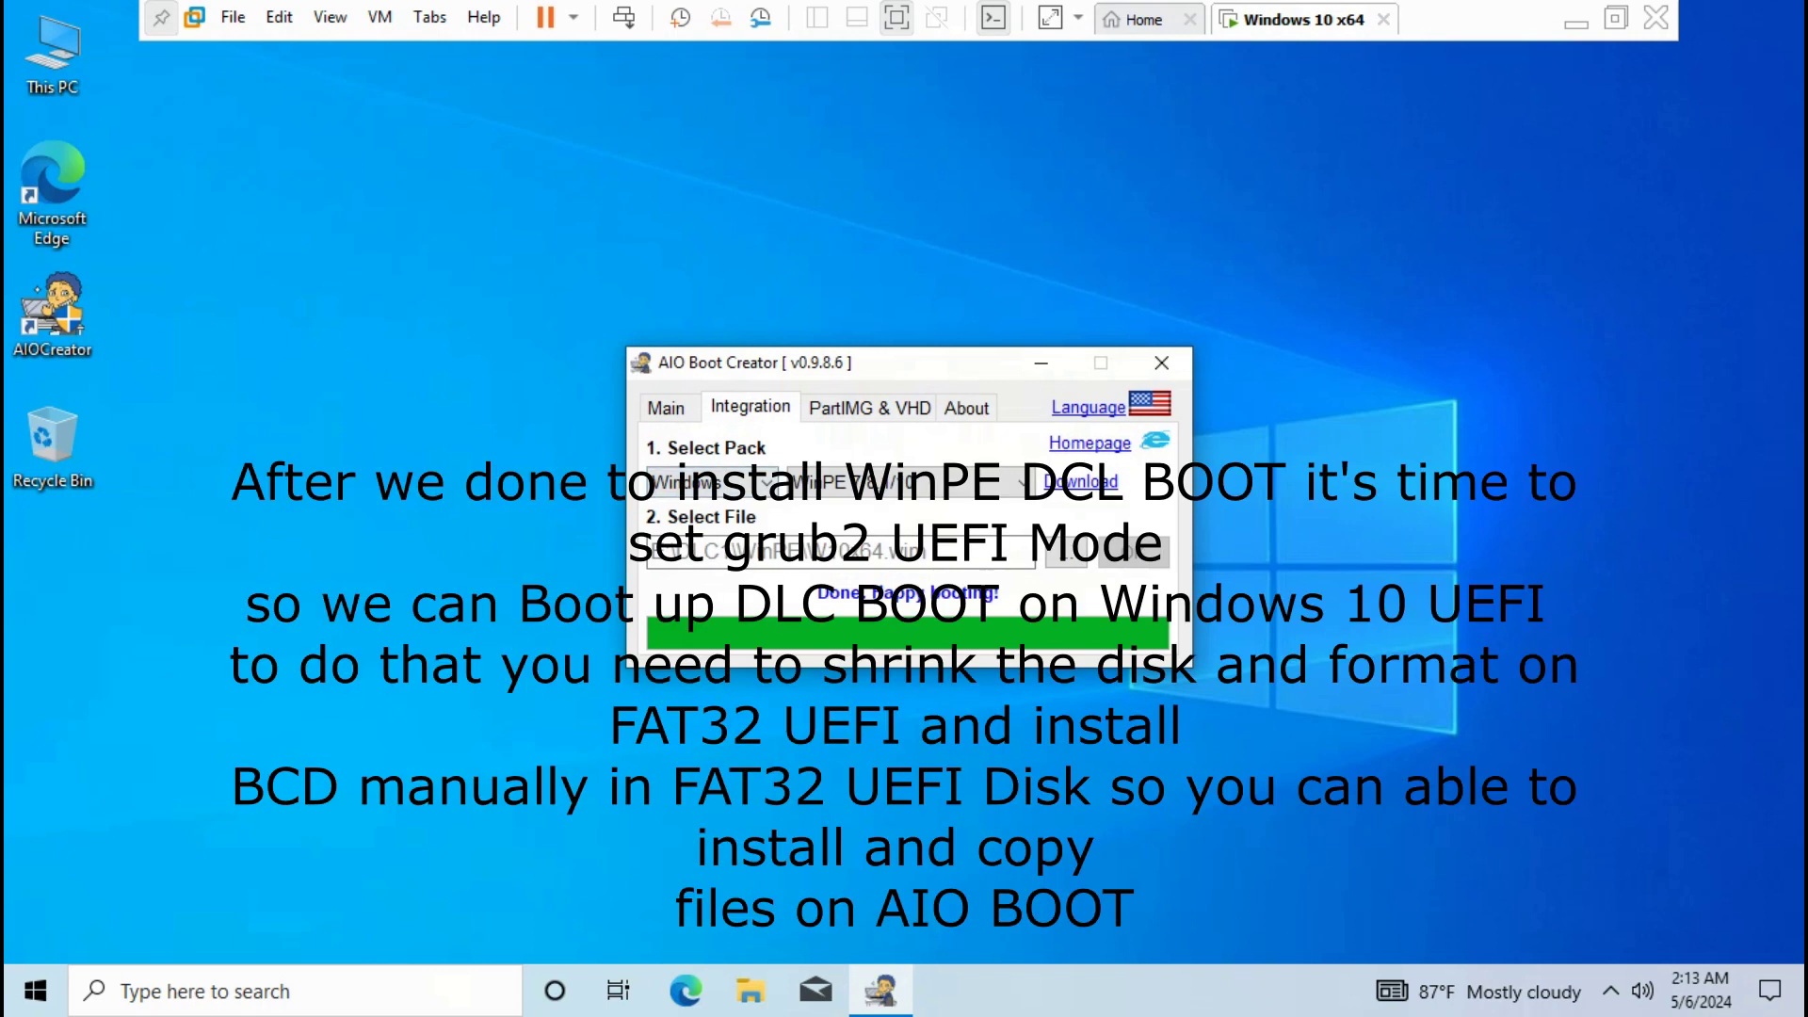
# Step: Check the UEFI (F:) and AIOBOOT (E:) drives in This PC, and close the file window
pyautogui.click(666, 406)
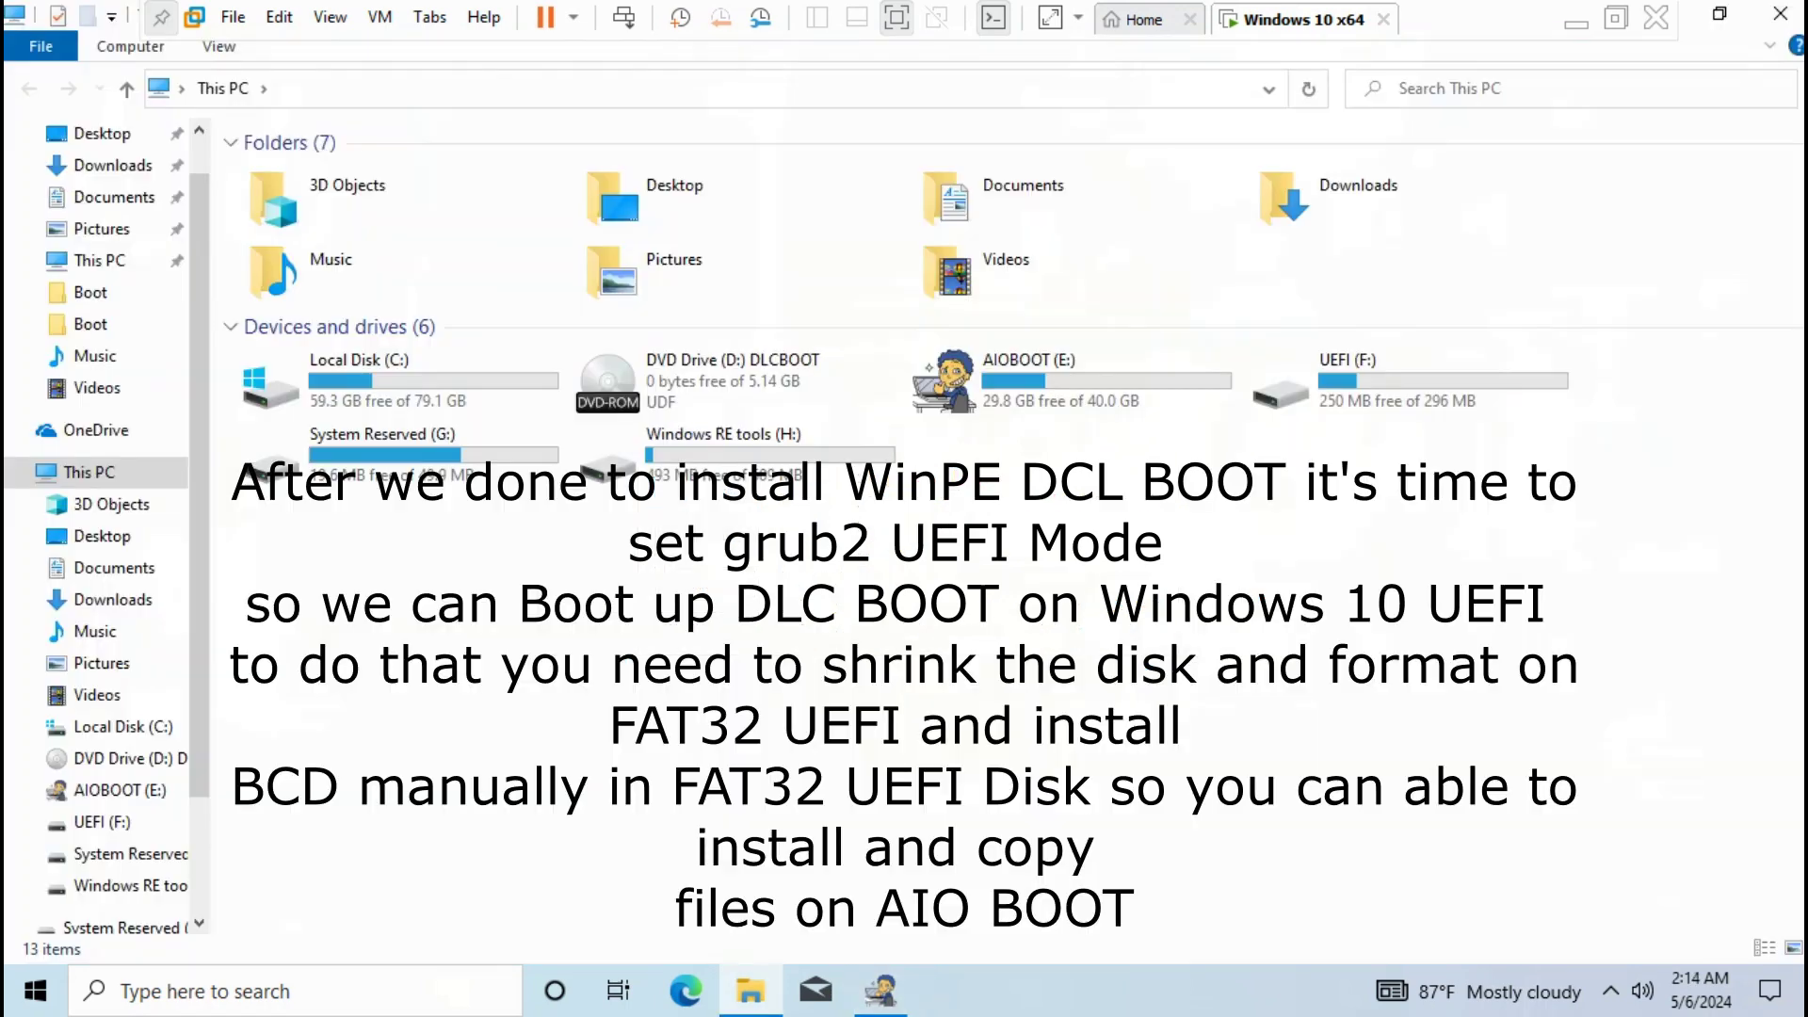
pyautogui.click(1407, 380)
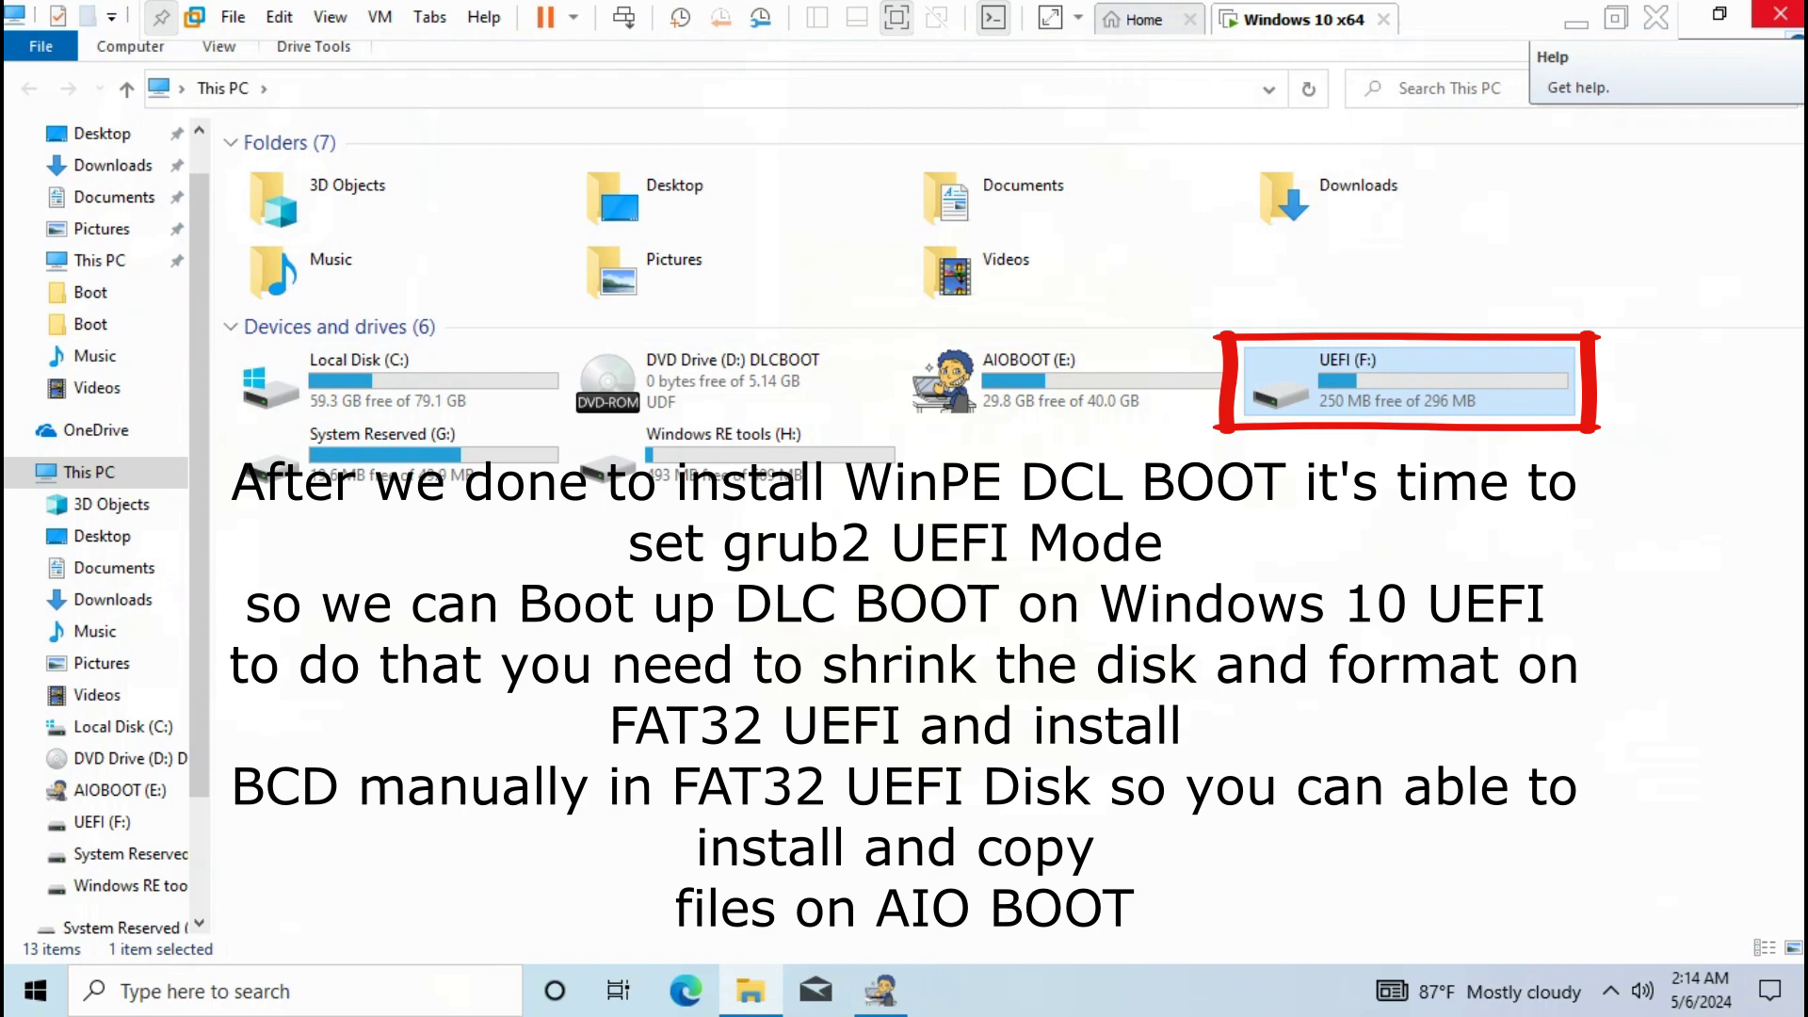
pyautogui.click(1071, 380)
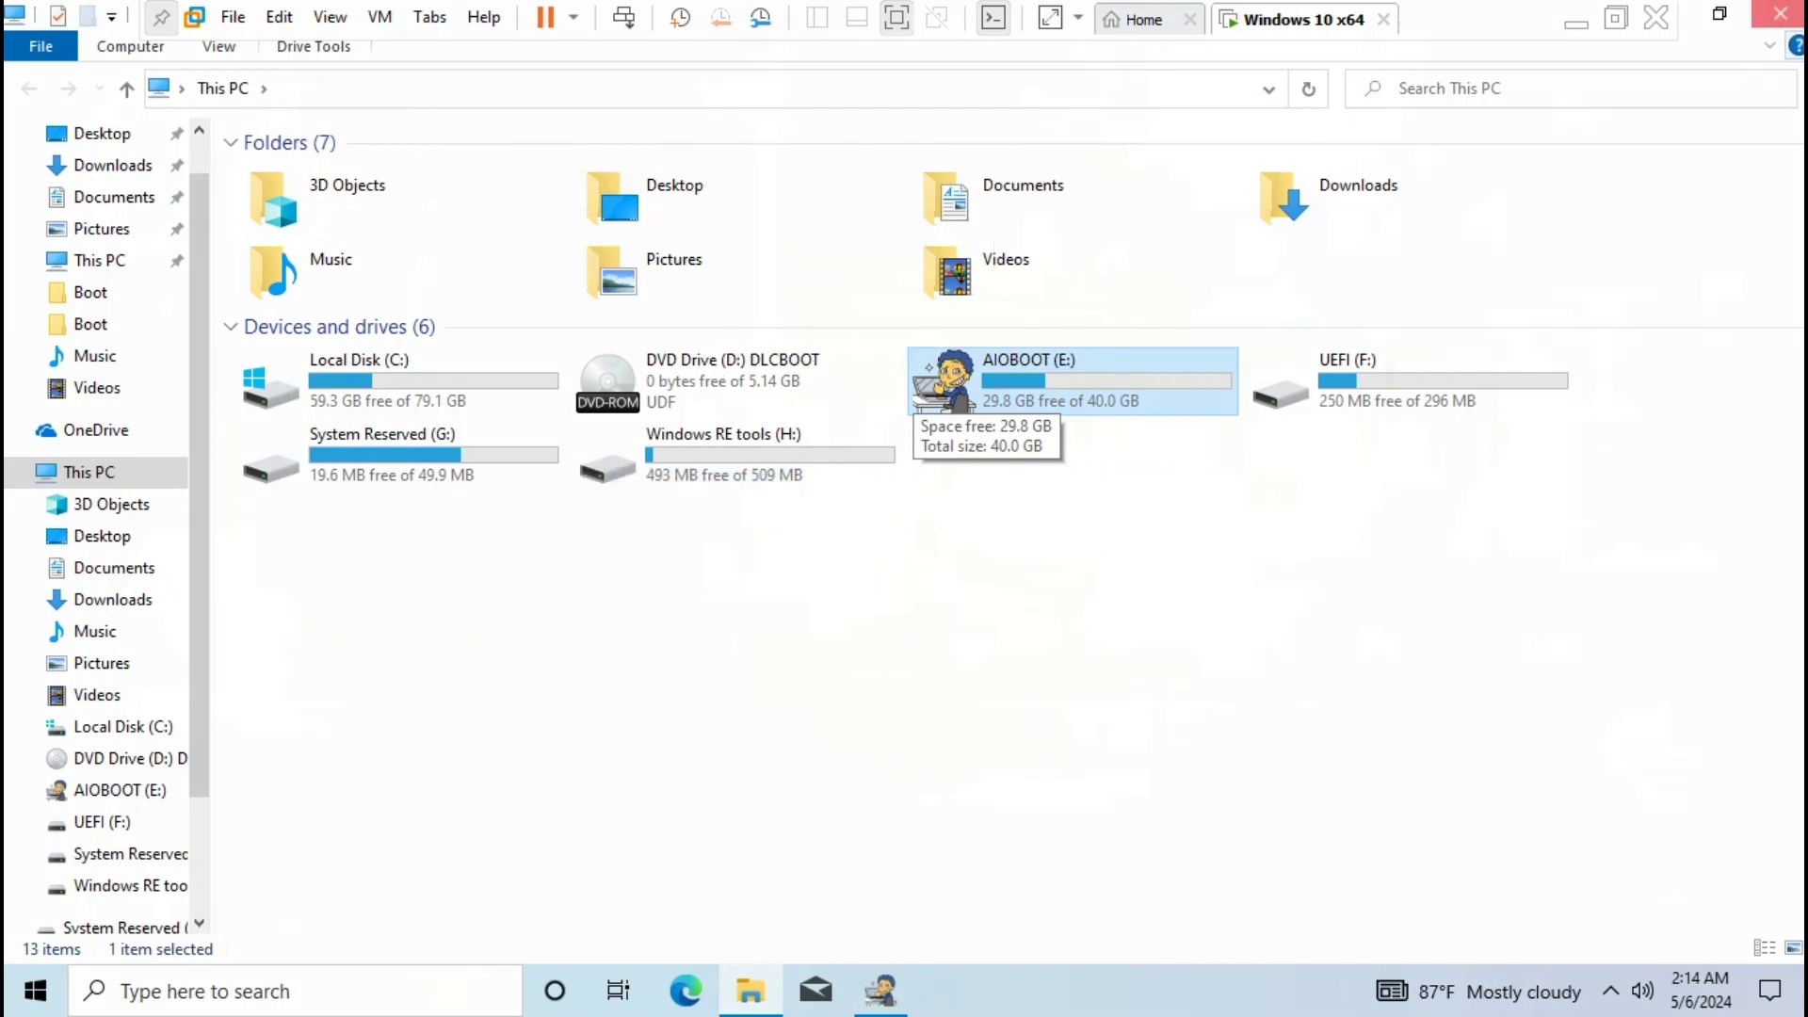
pyautogui.click(1780, 13)
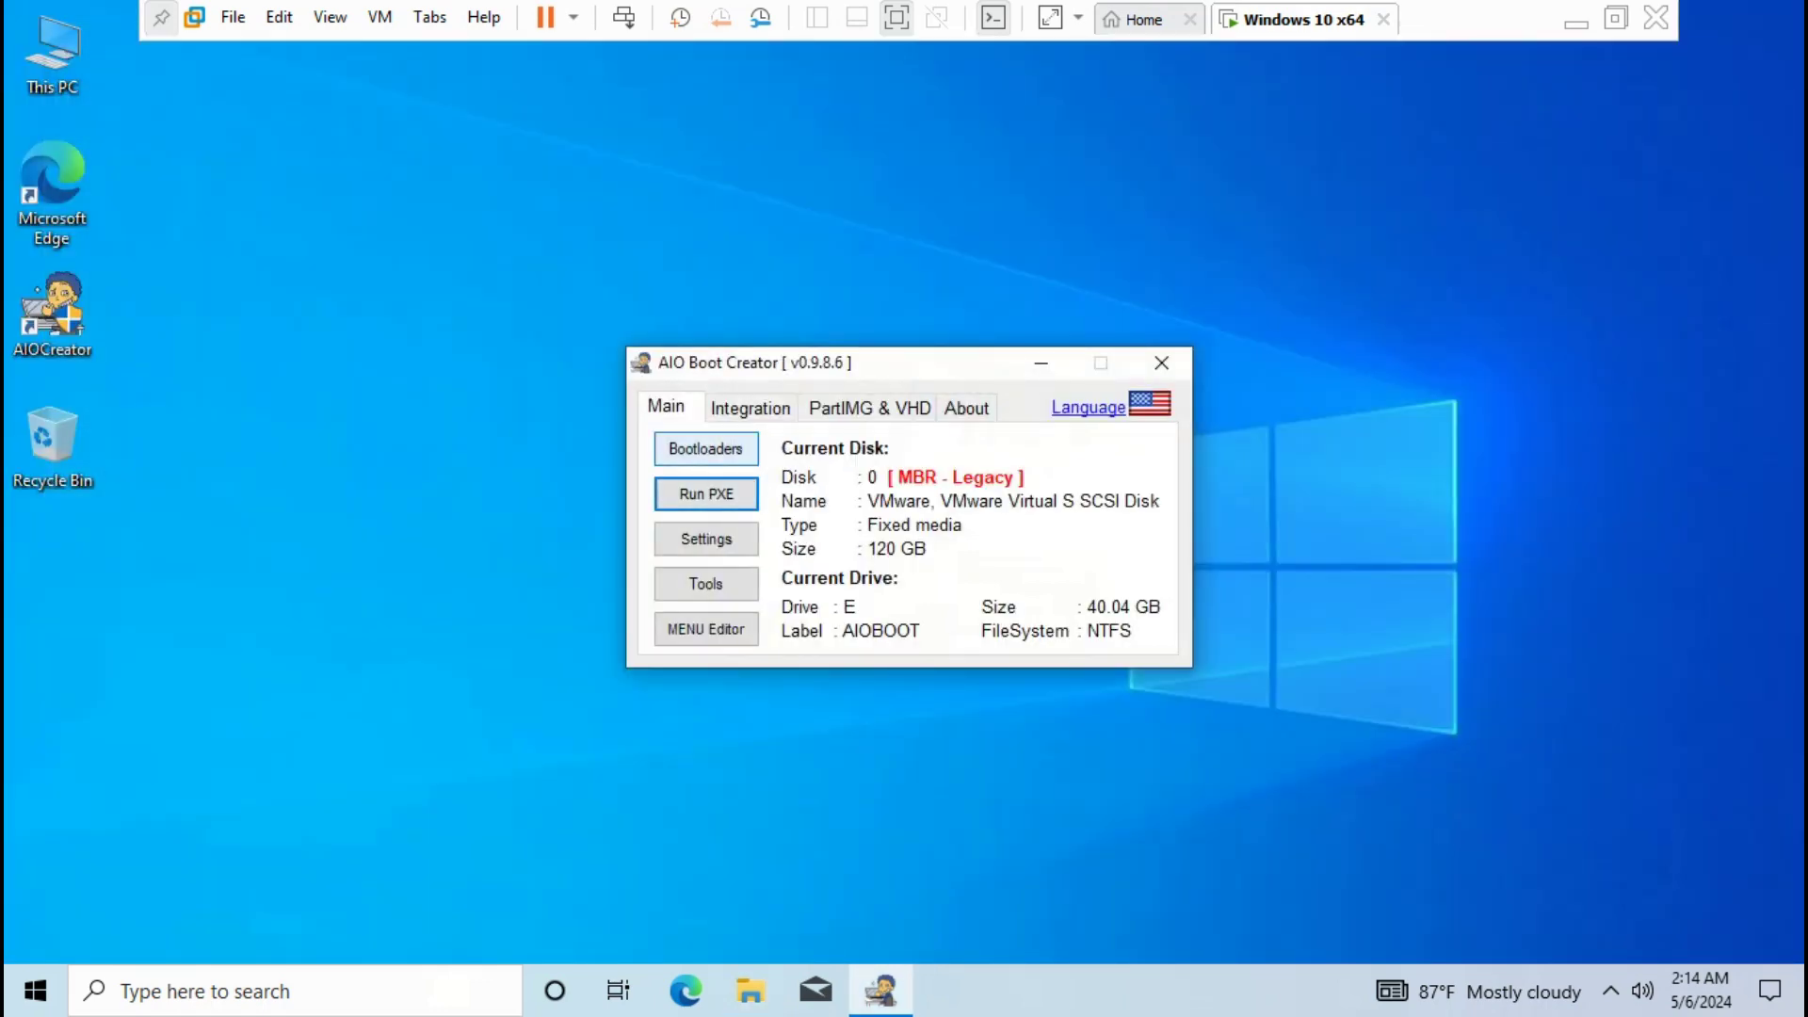
# Step: Start the Grub2 bootloader installation and choose F:\ - 296 MB - FAT32 - UEFI as the UEFI-mode partition
pyautogui.click(705, 449)
pyautogui.click(756, 475)
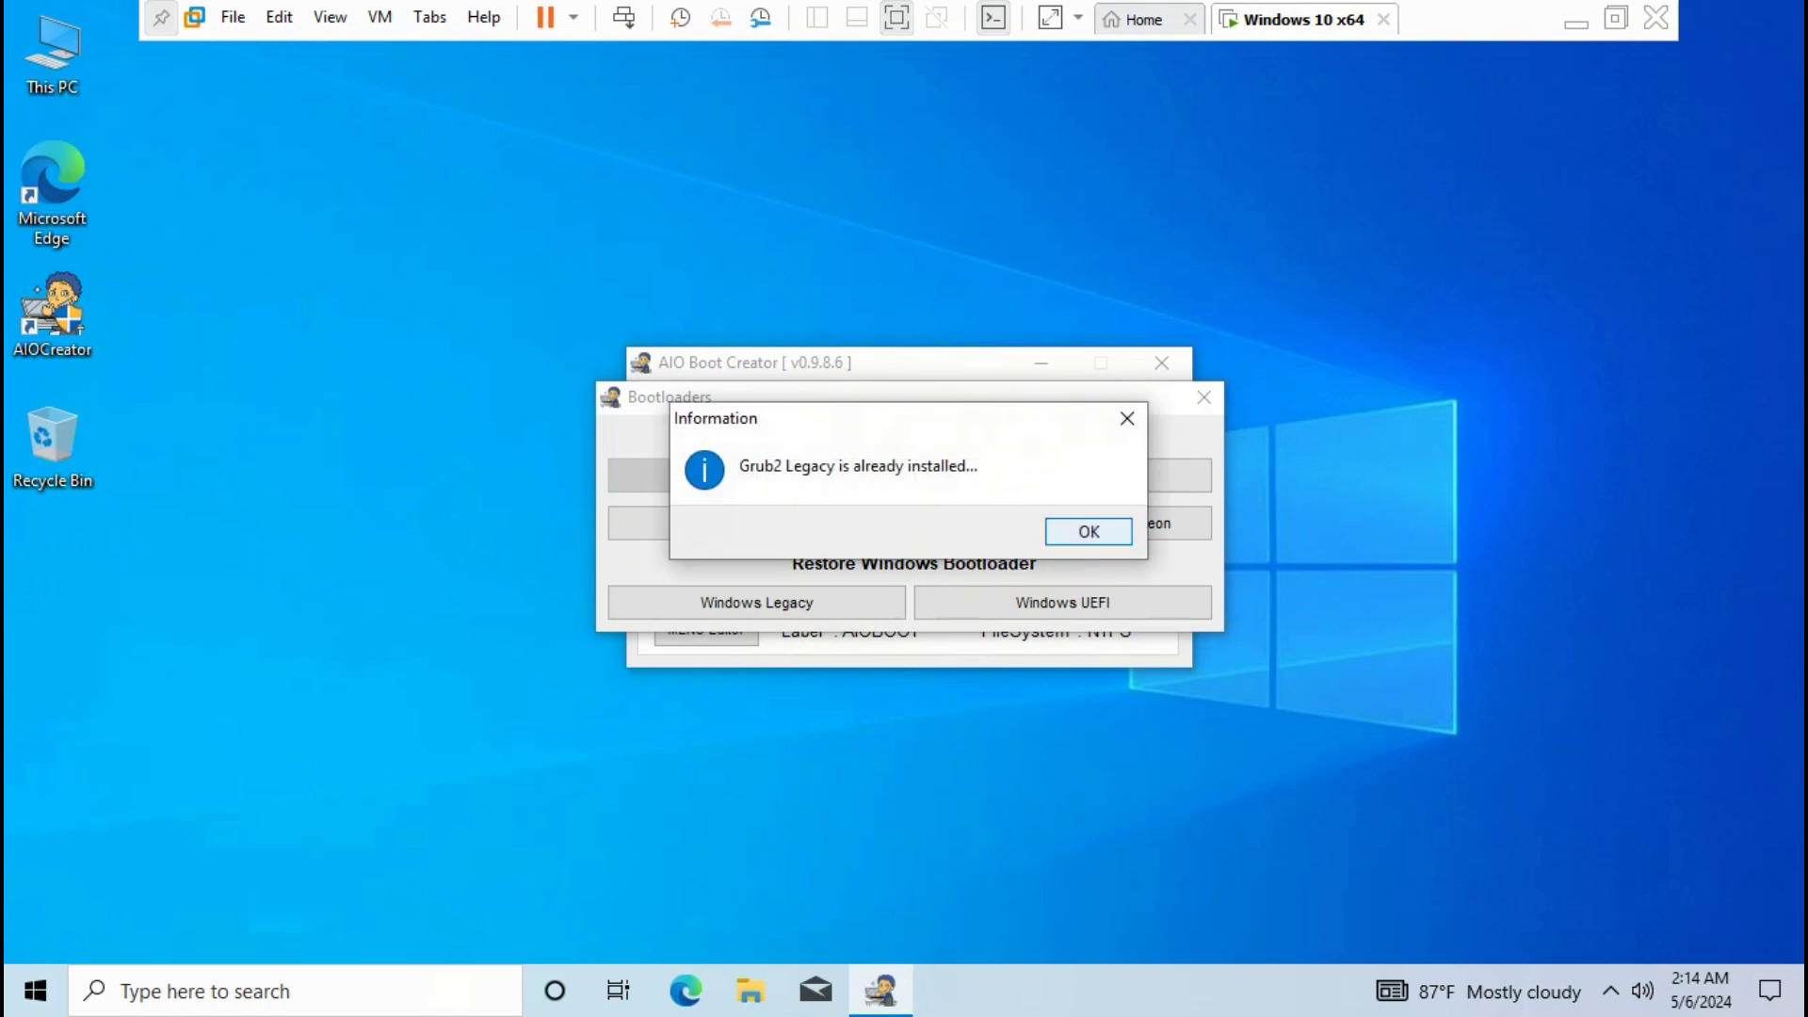
pyautogui.click(1087, 531)
pyautogui.click(1062, 475)
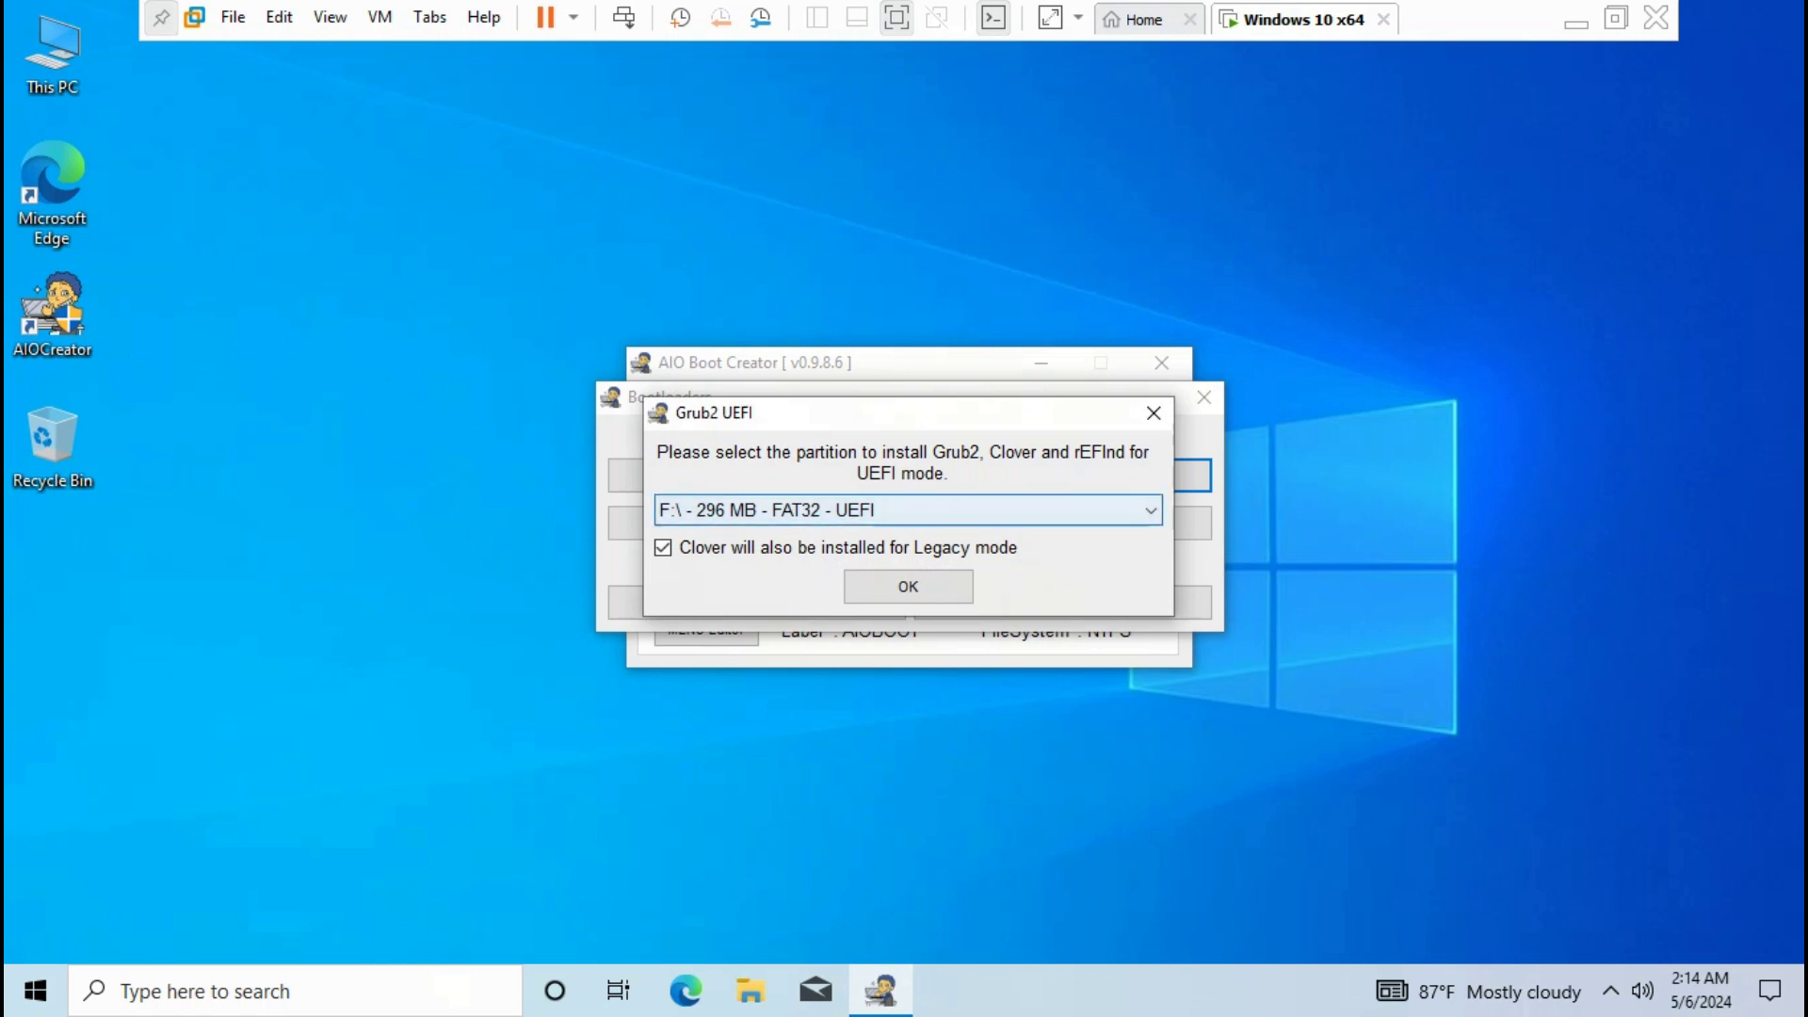
pyautogui.click(907, 509)
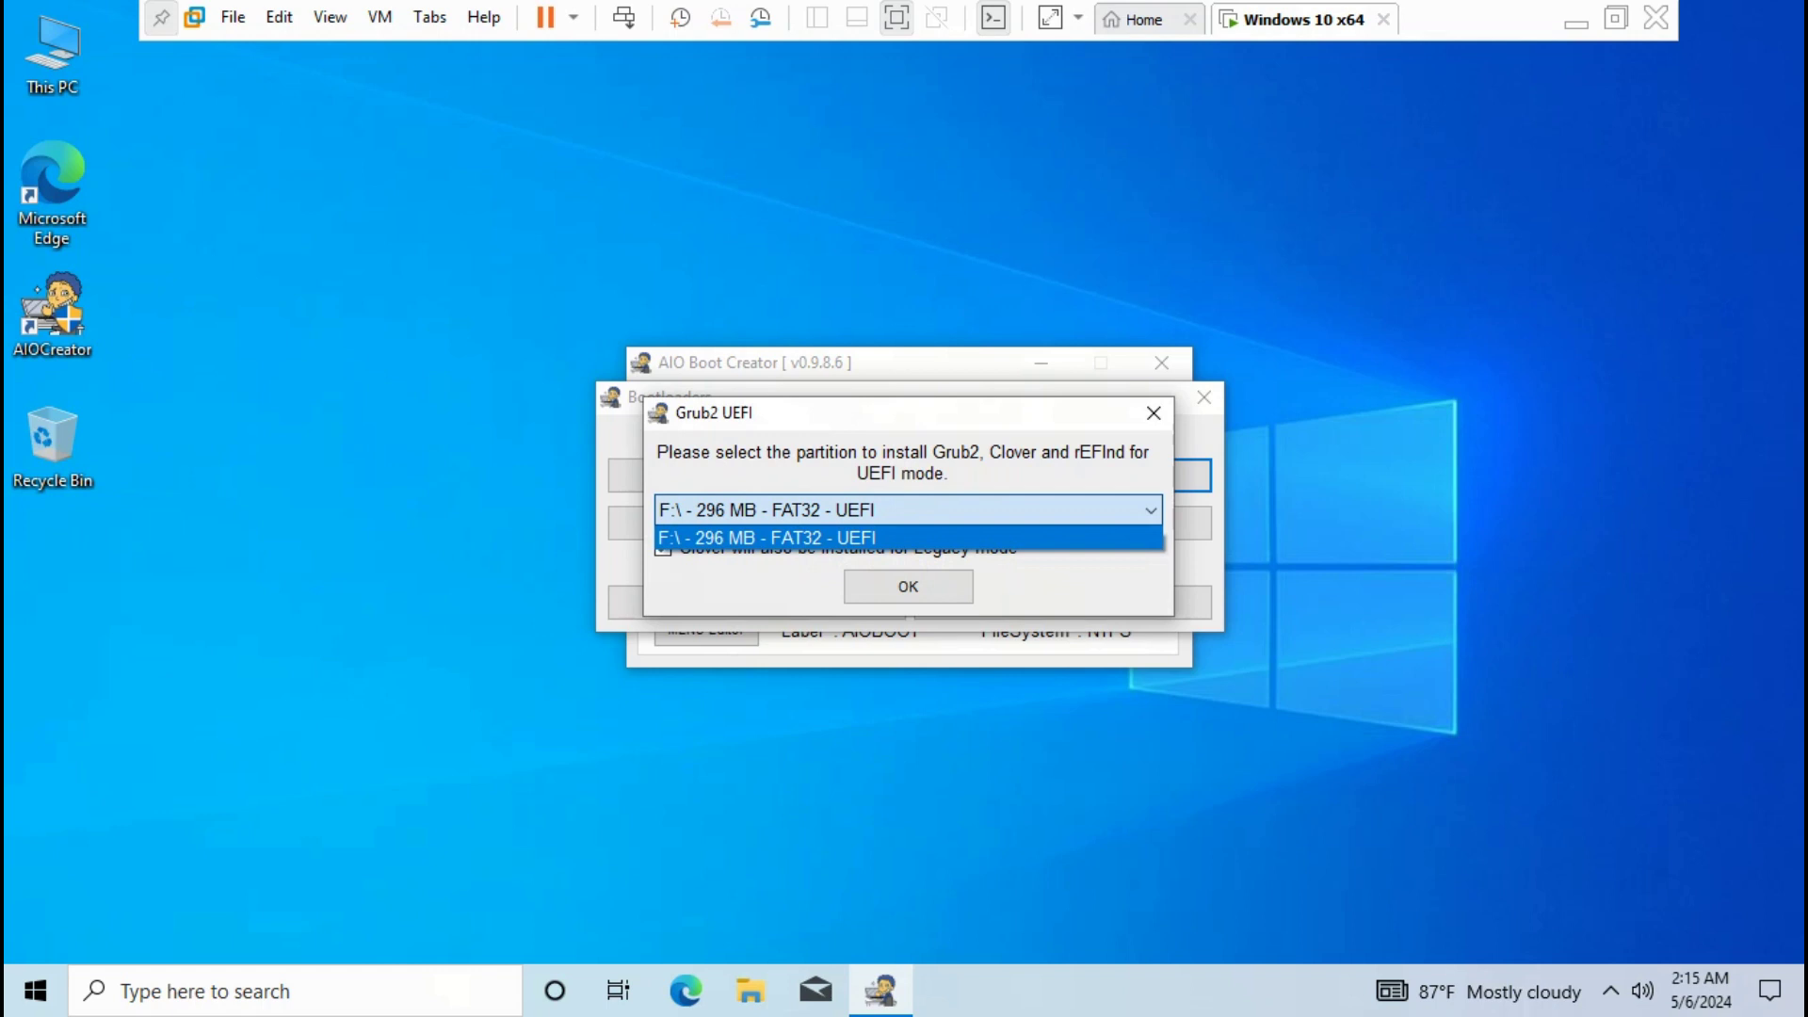
pyautogui.click(907, 538)
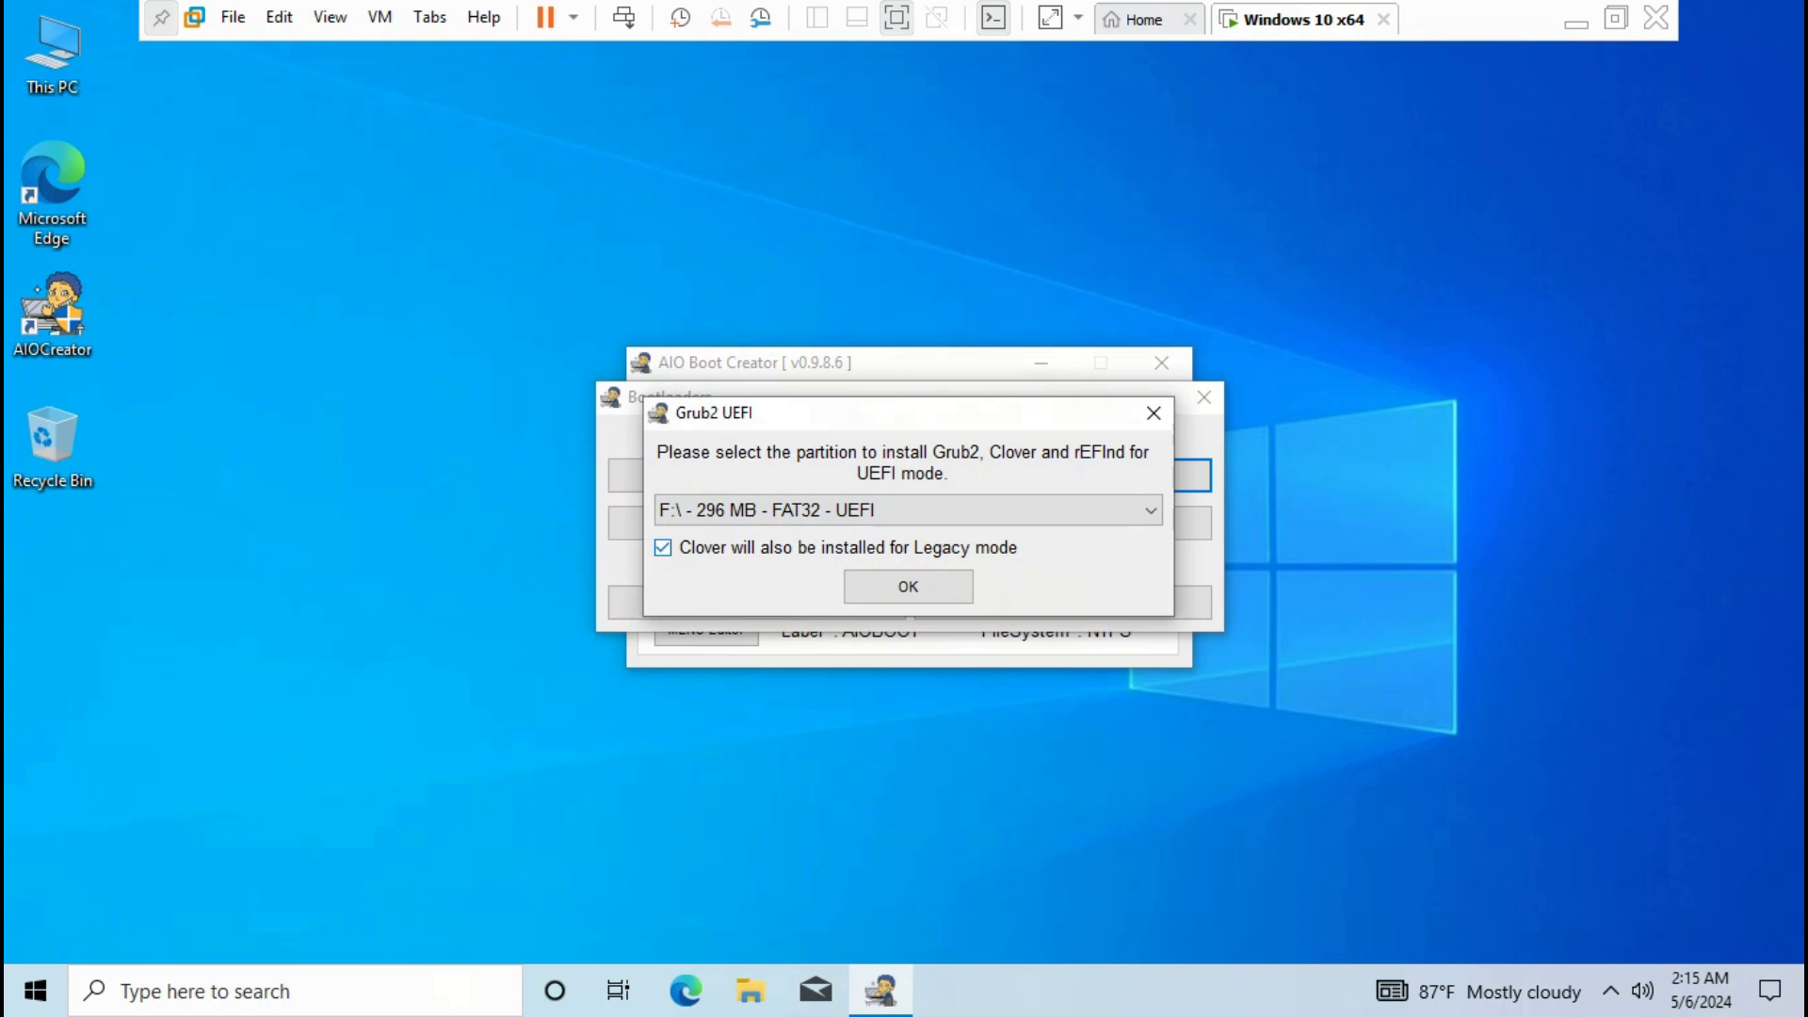
# Step: Install Grub2 UEFI with Clover also enabled for Legacy mode, and close the Bootloaders dialog
pyautogui.click(663, 547)
pyautogui.click(663, 547)
pyautogui.click(907, 586)
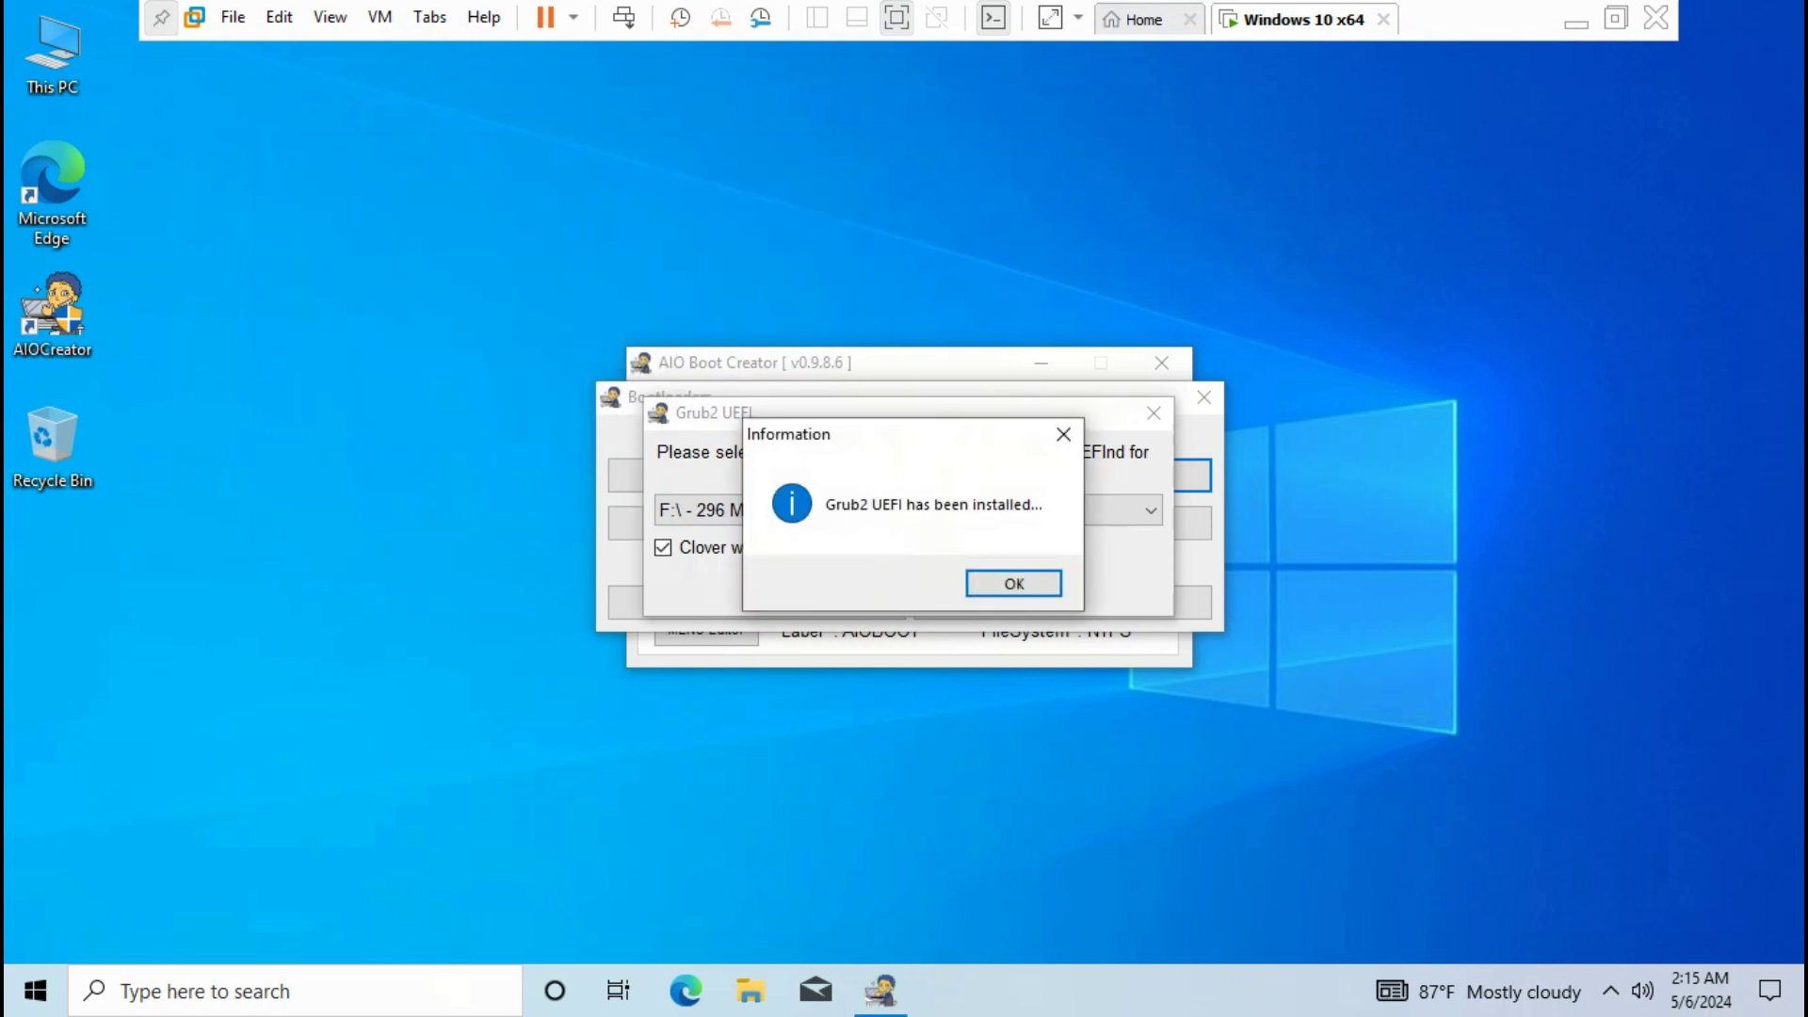
pyautogui.press('Return')
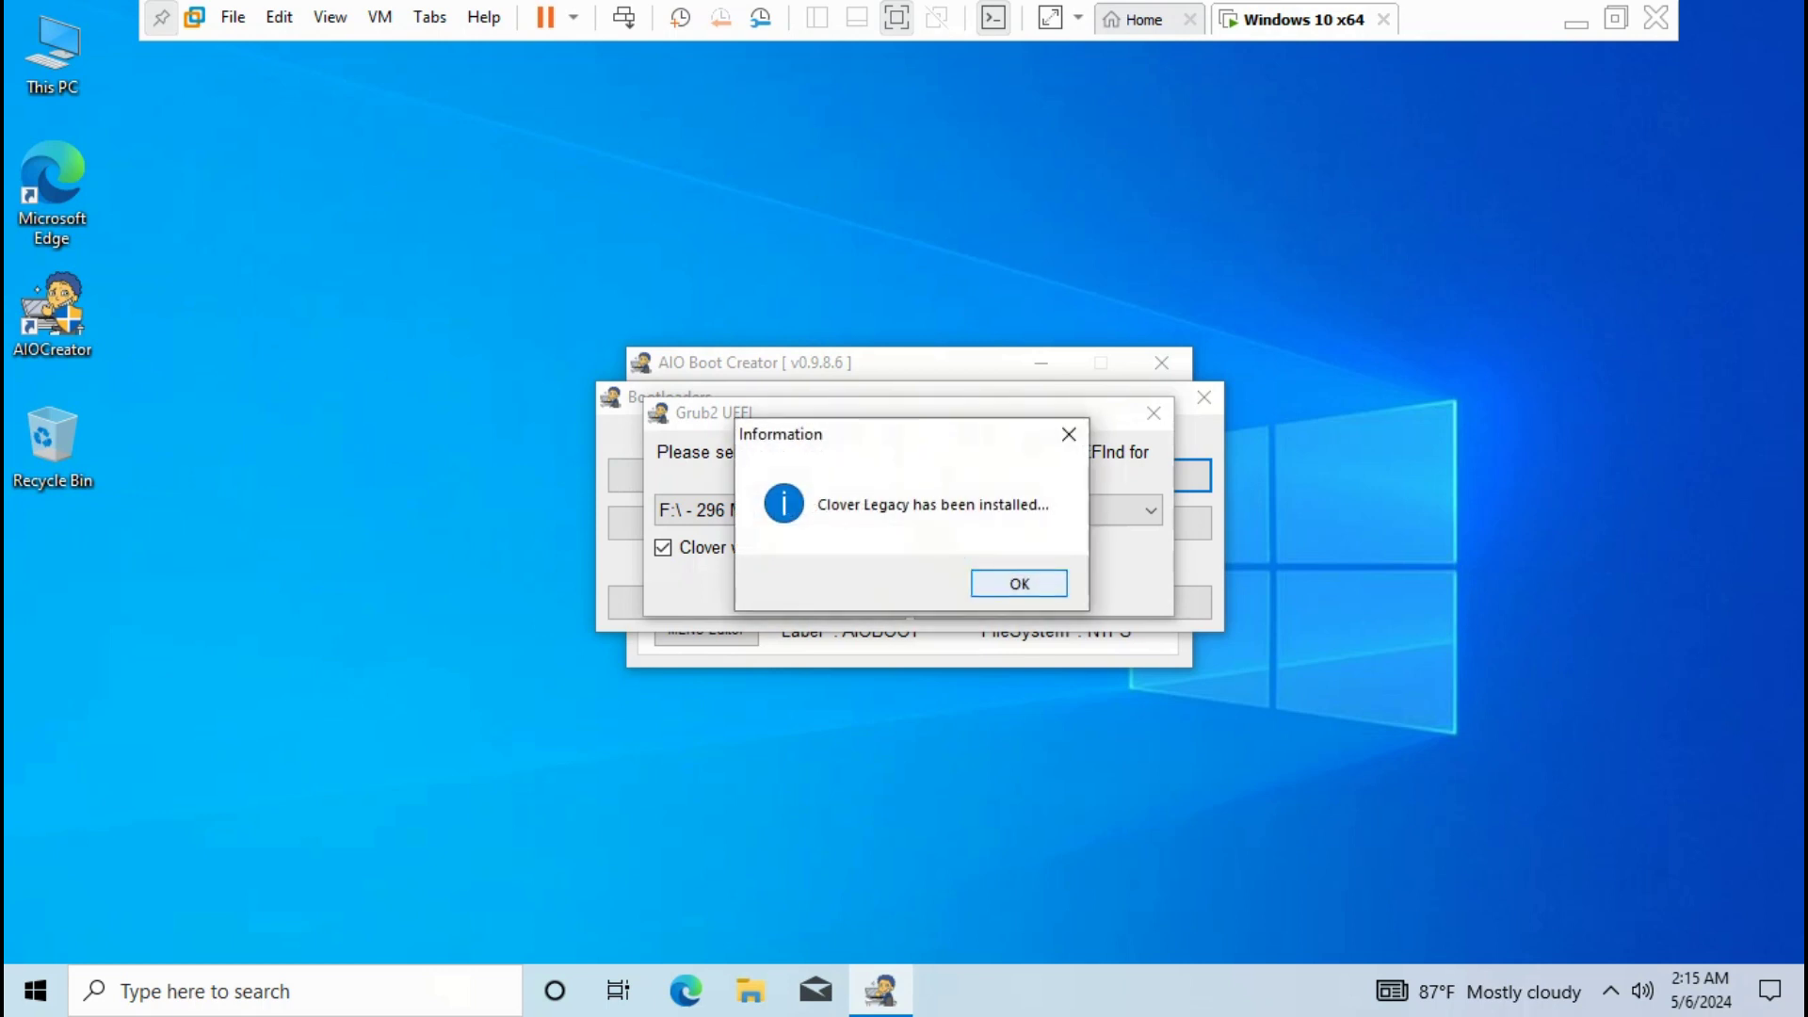
pyautogui.press('Return')
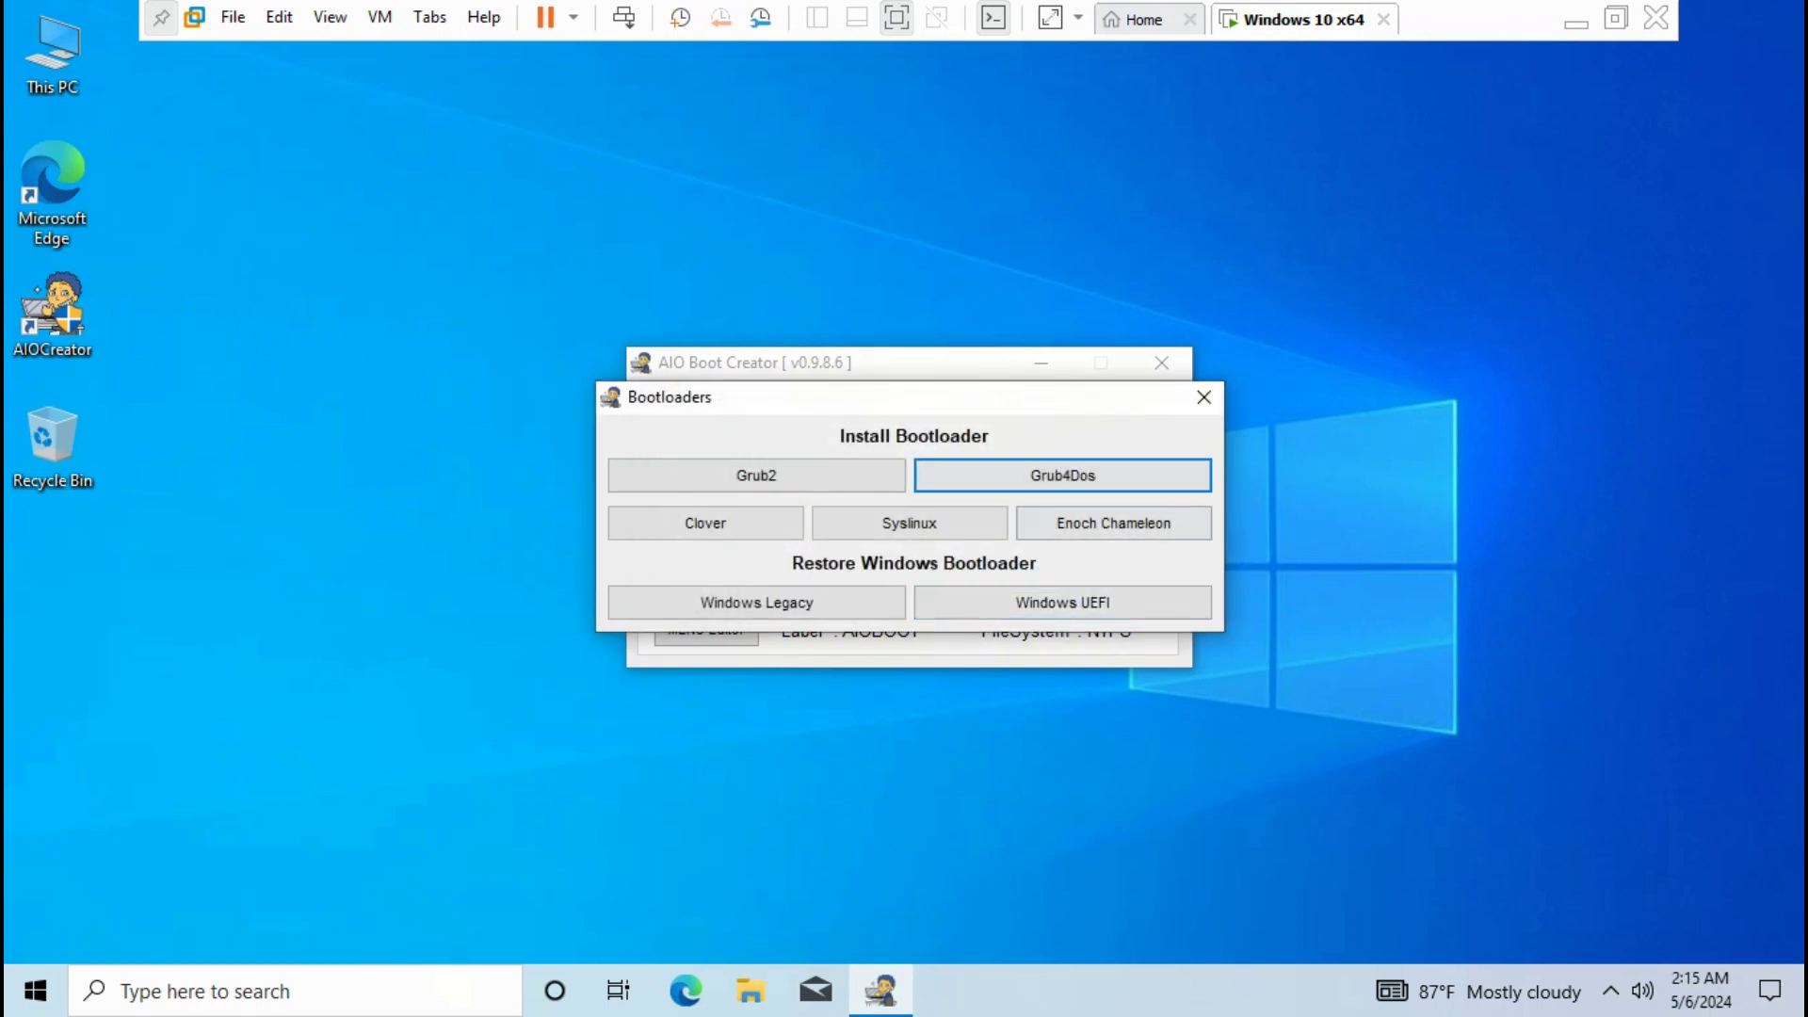
pyautogui.click(1203, 397)
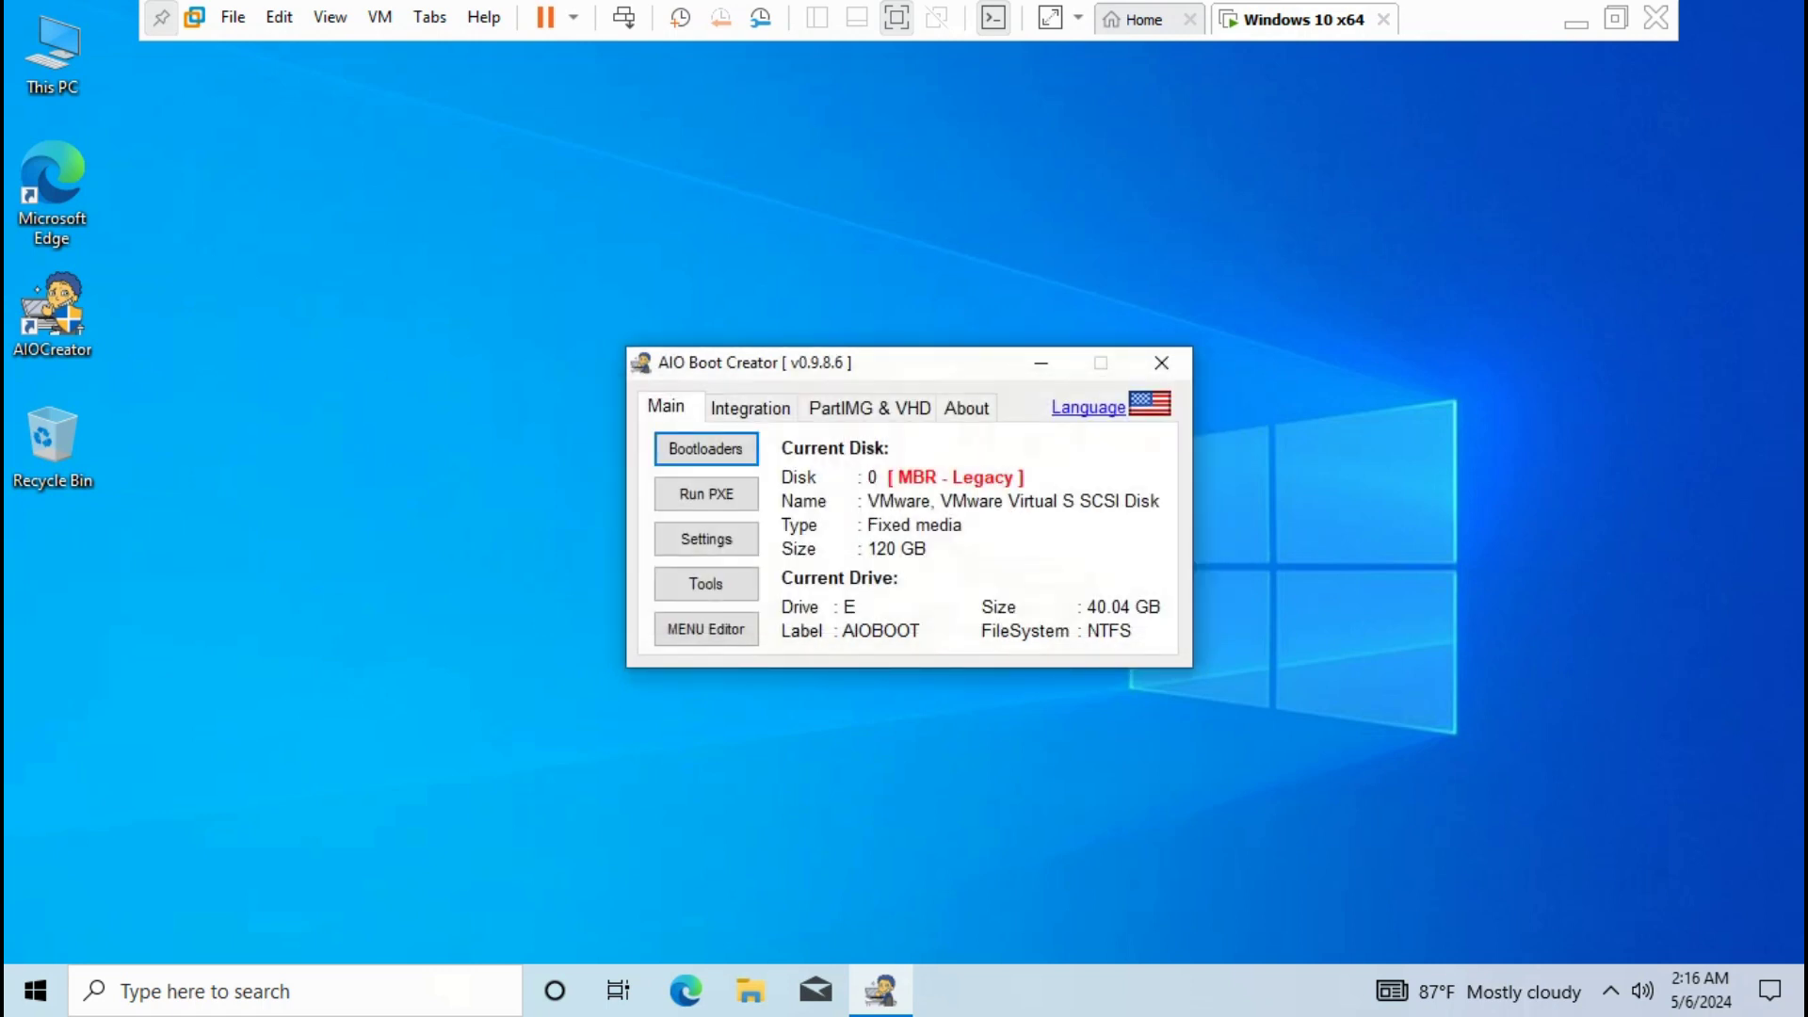
# Step: Check the AIO folder on the UEFI (F:) drive, and close the file window
pyautogui.doubleClick(52, 54)
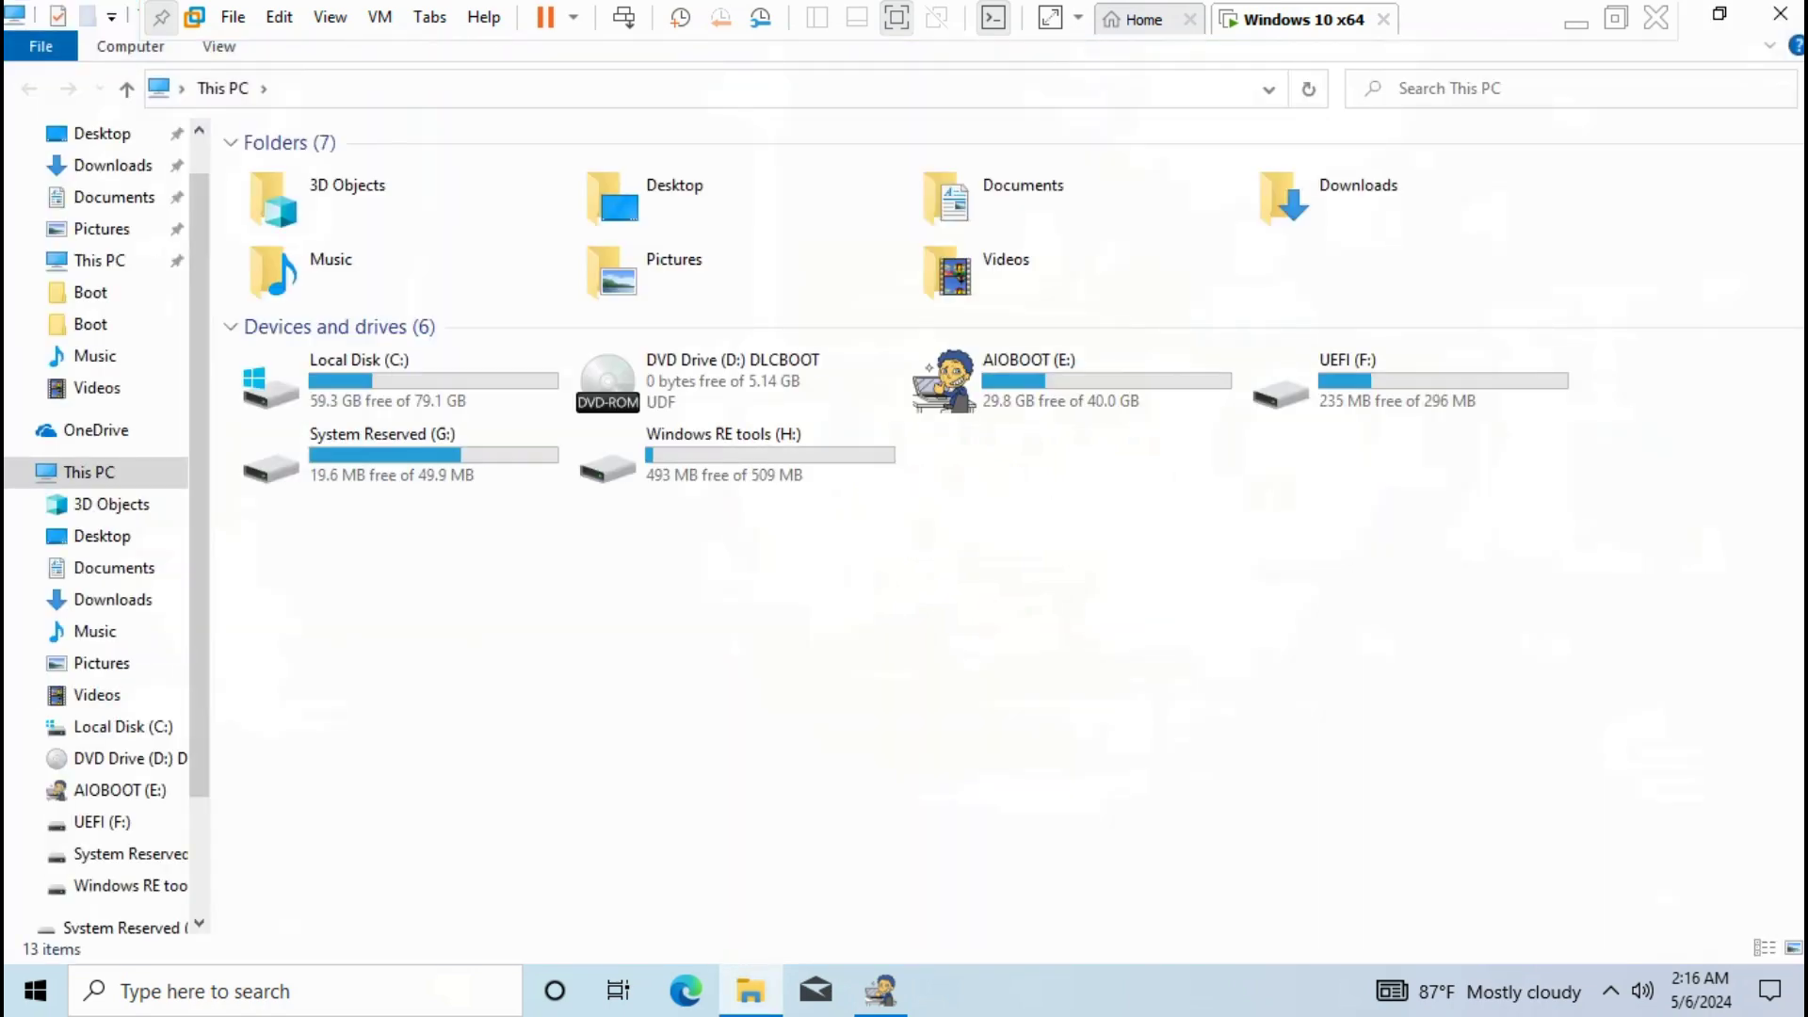
pyautogui.click(1408, 380)
pyautogui.doubleClick(1409, 380)
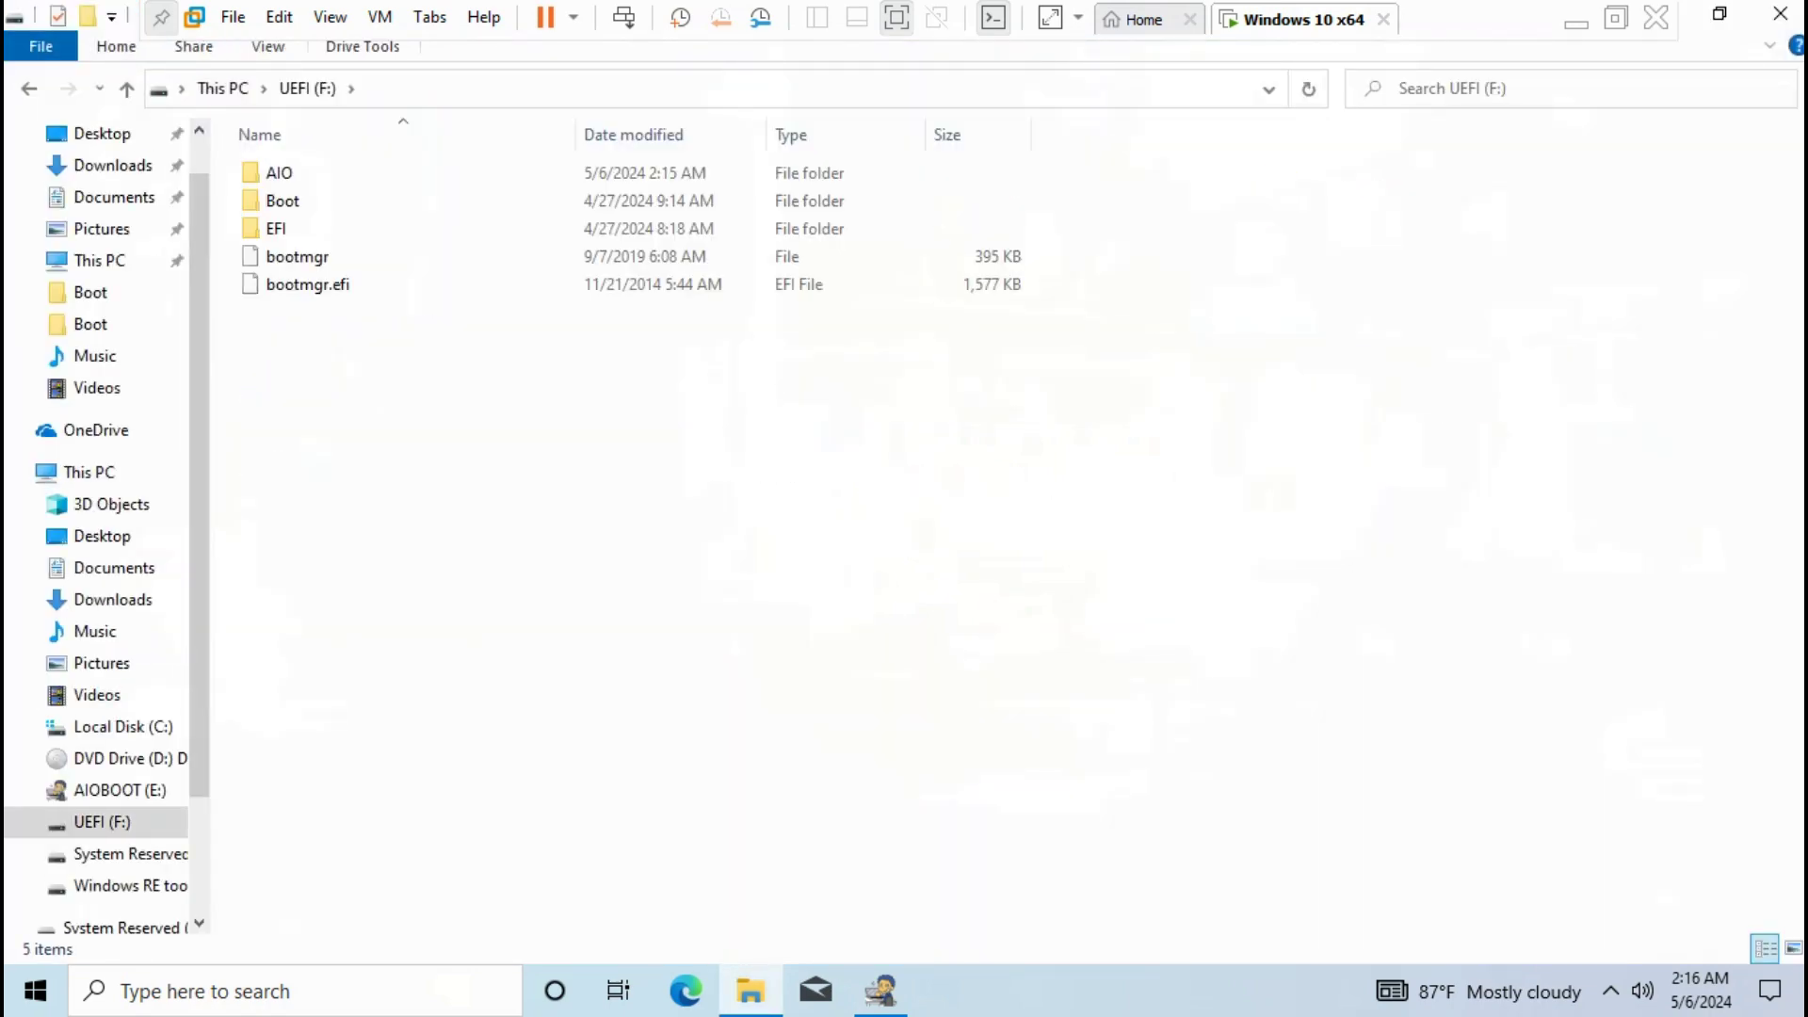
pyautogui.click(279, 172)
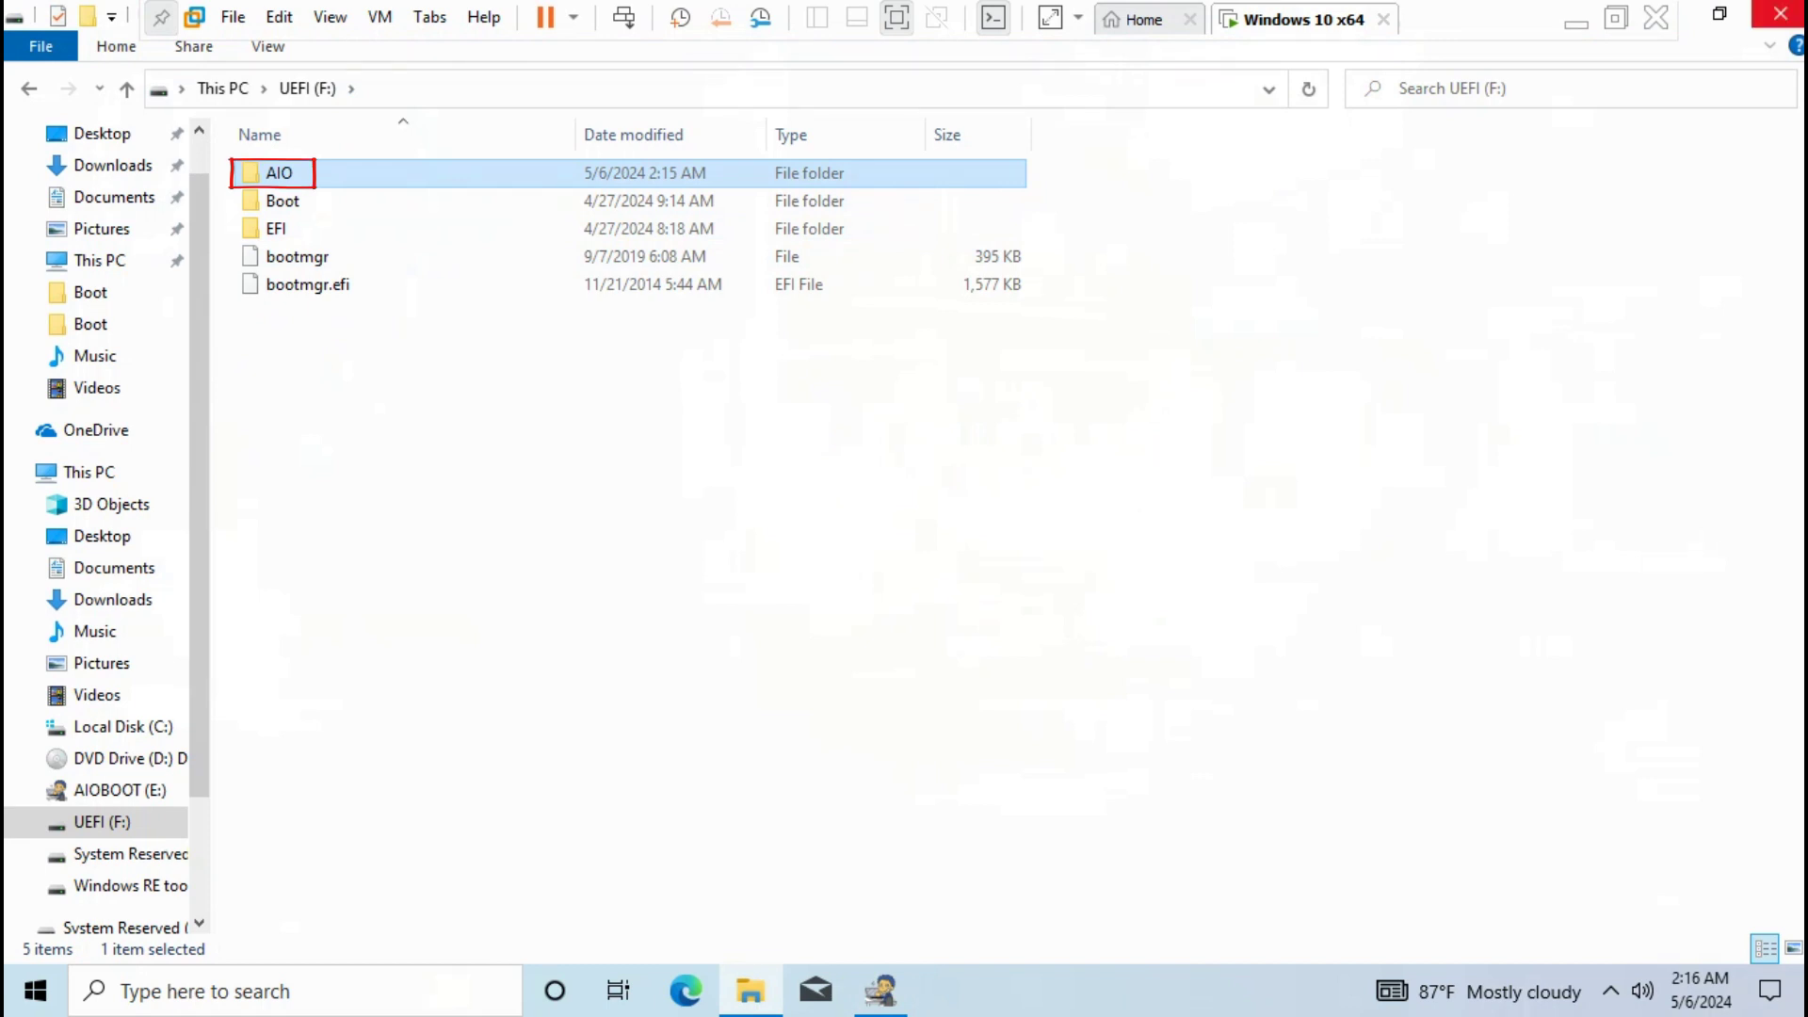
pyautogui.click(1779, 13)
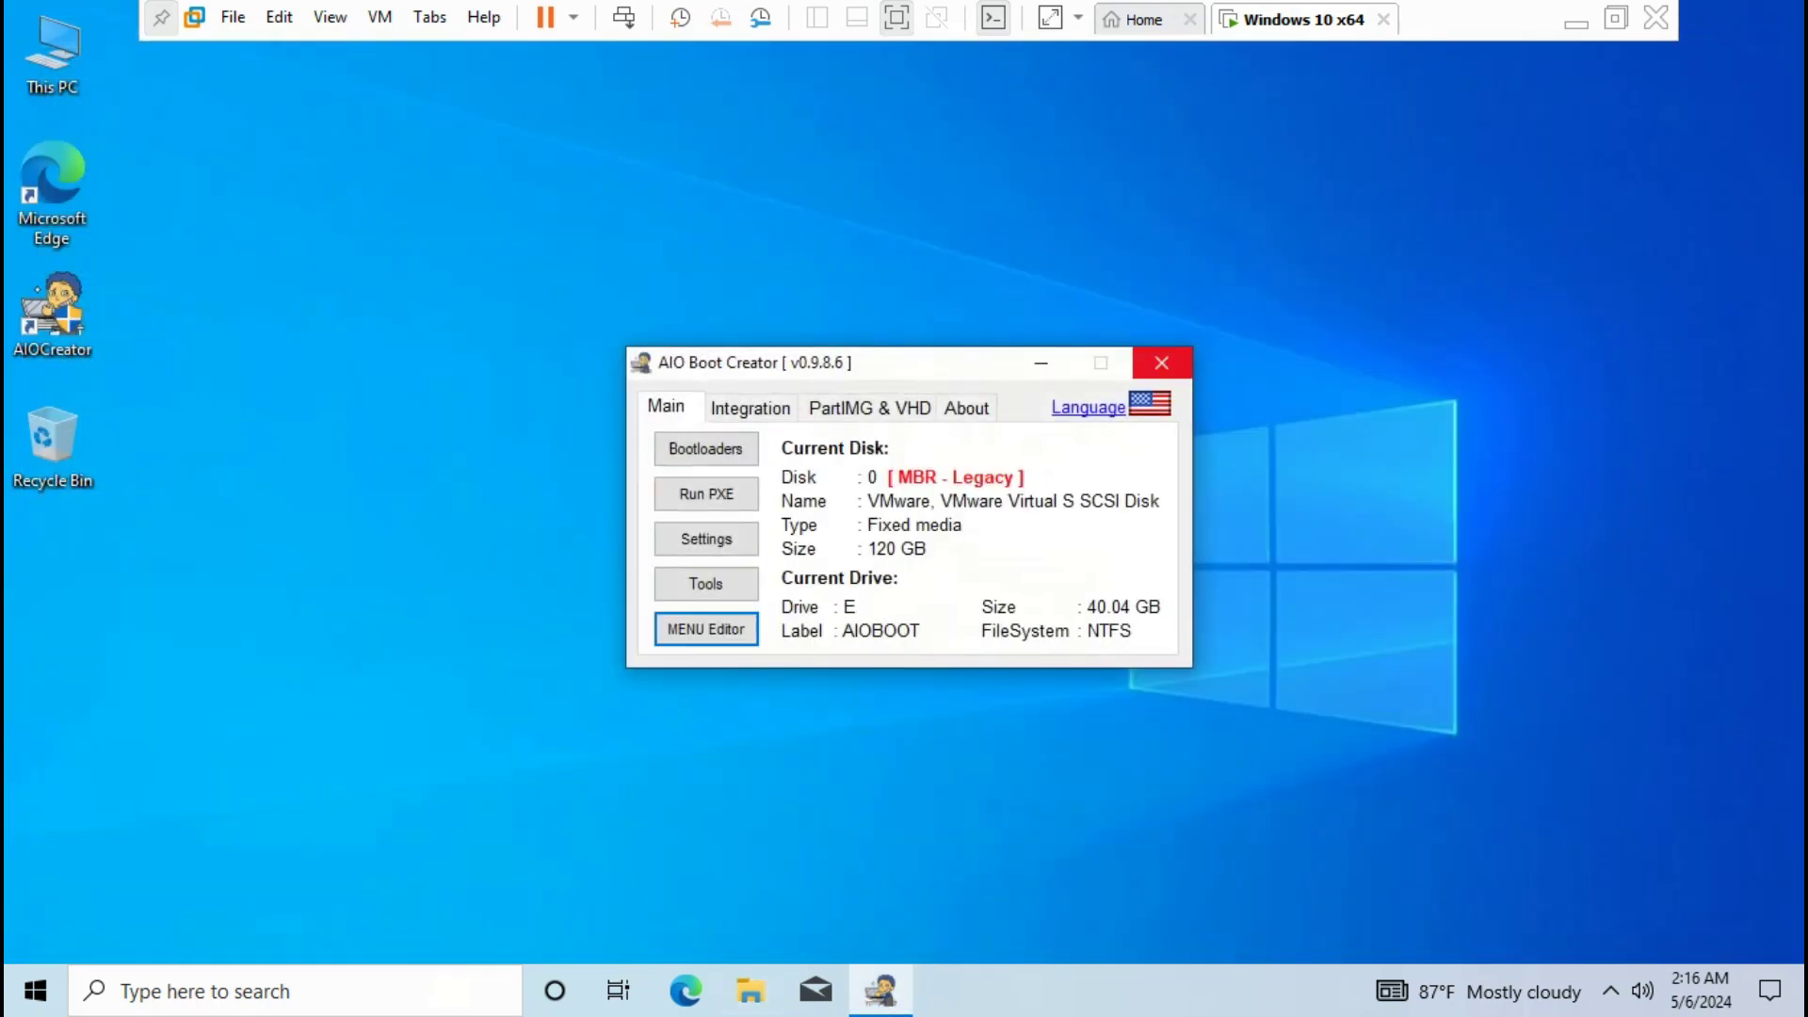
# Step: Close AIO Boot Creator and shut down the Windows 10 guest
pyautogui.click(1161, 363)
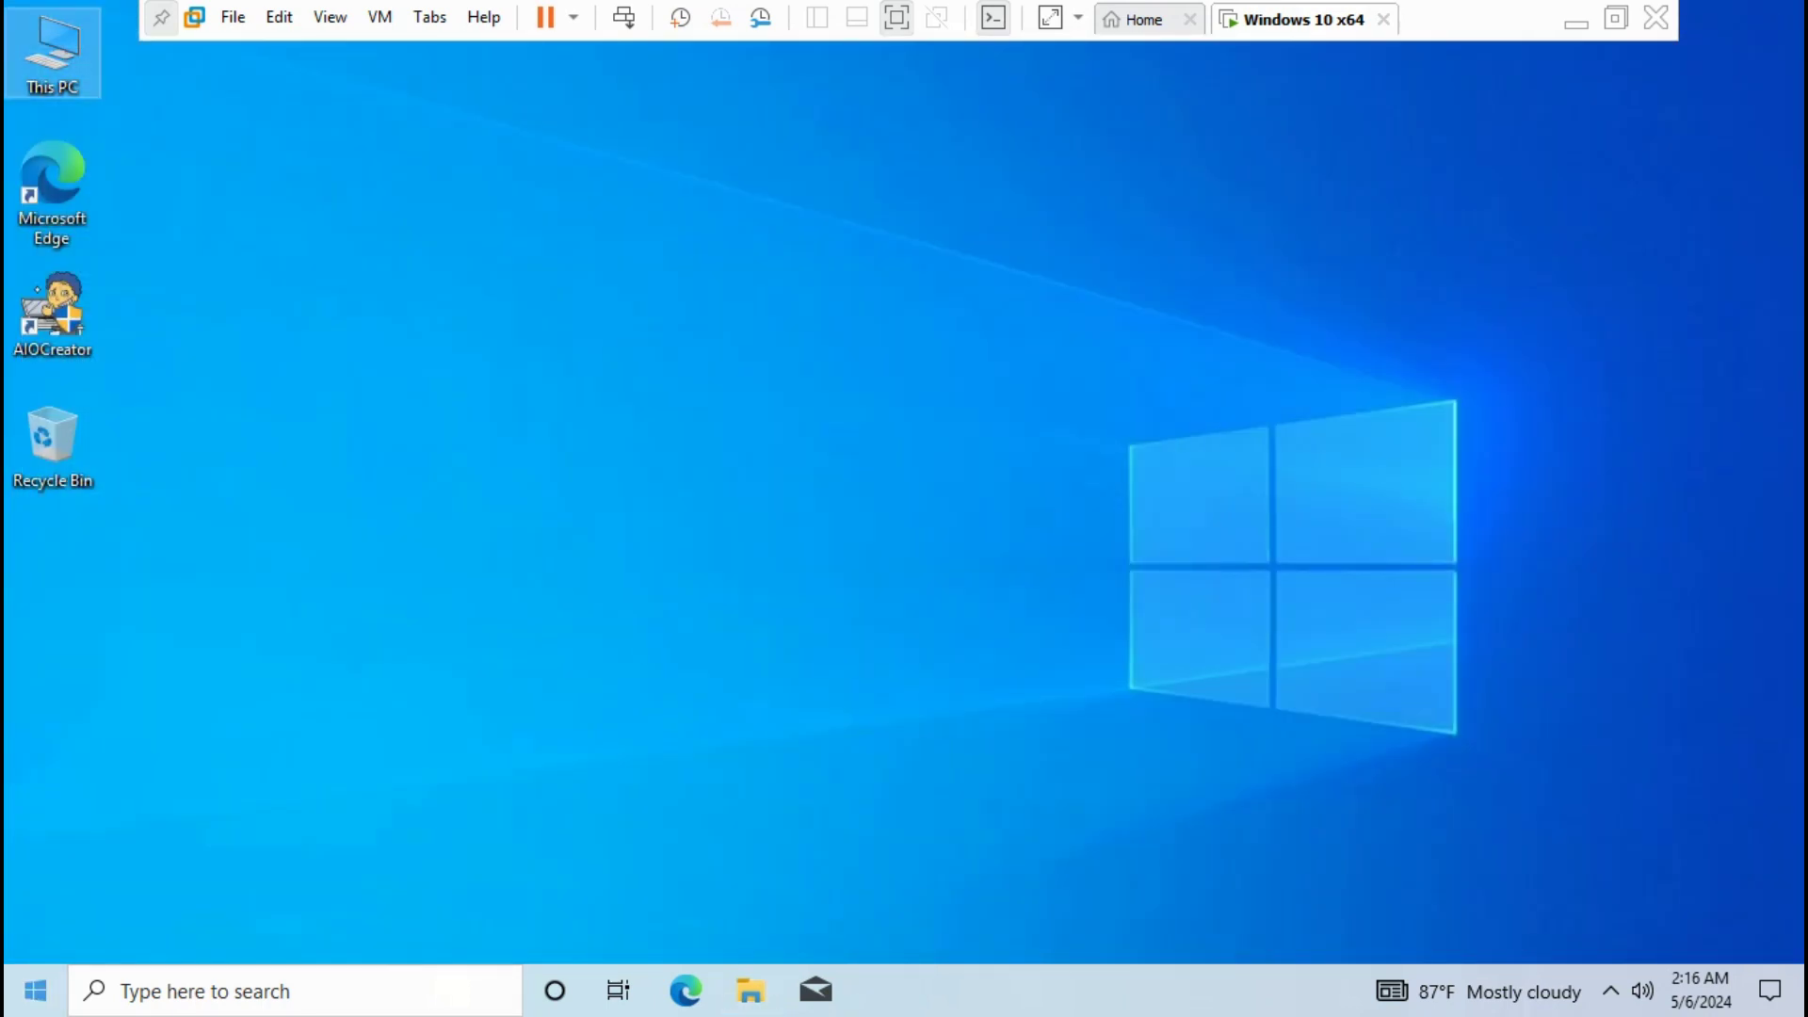
pyautogui.click(35, 990)
pyautogui.moveTo(36, 932)
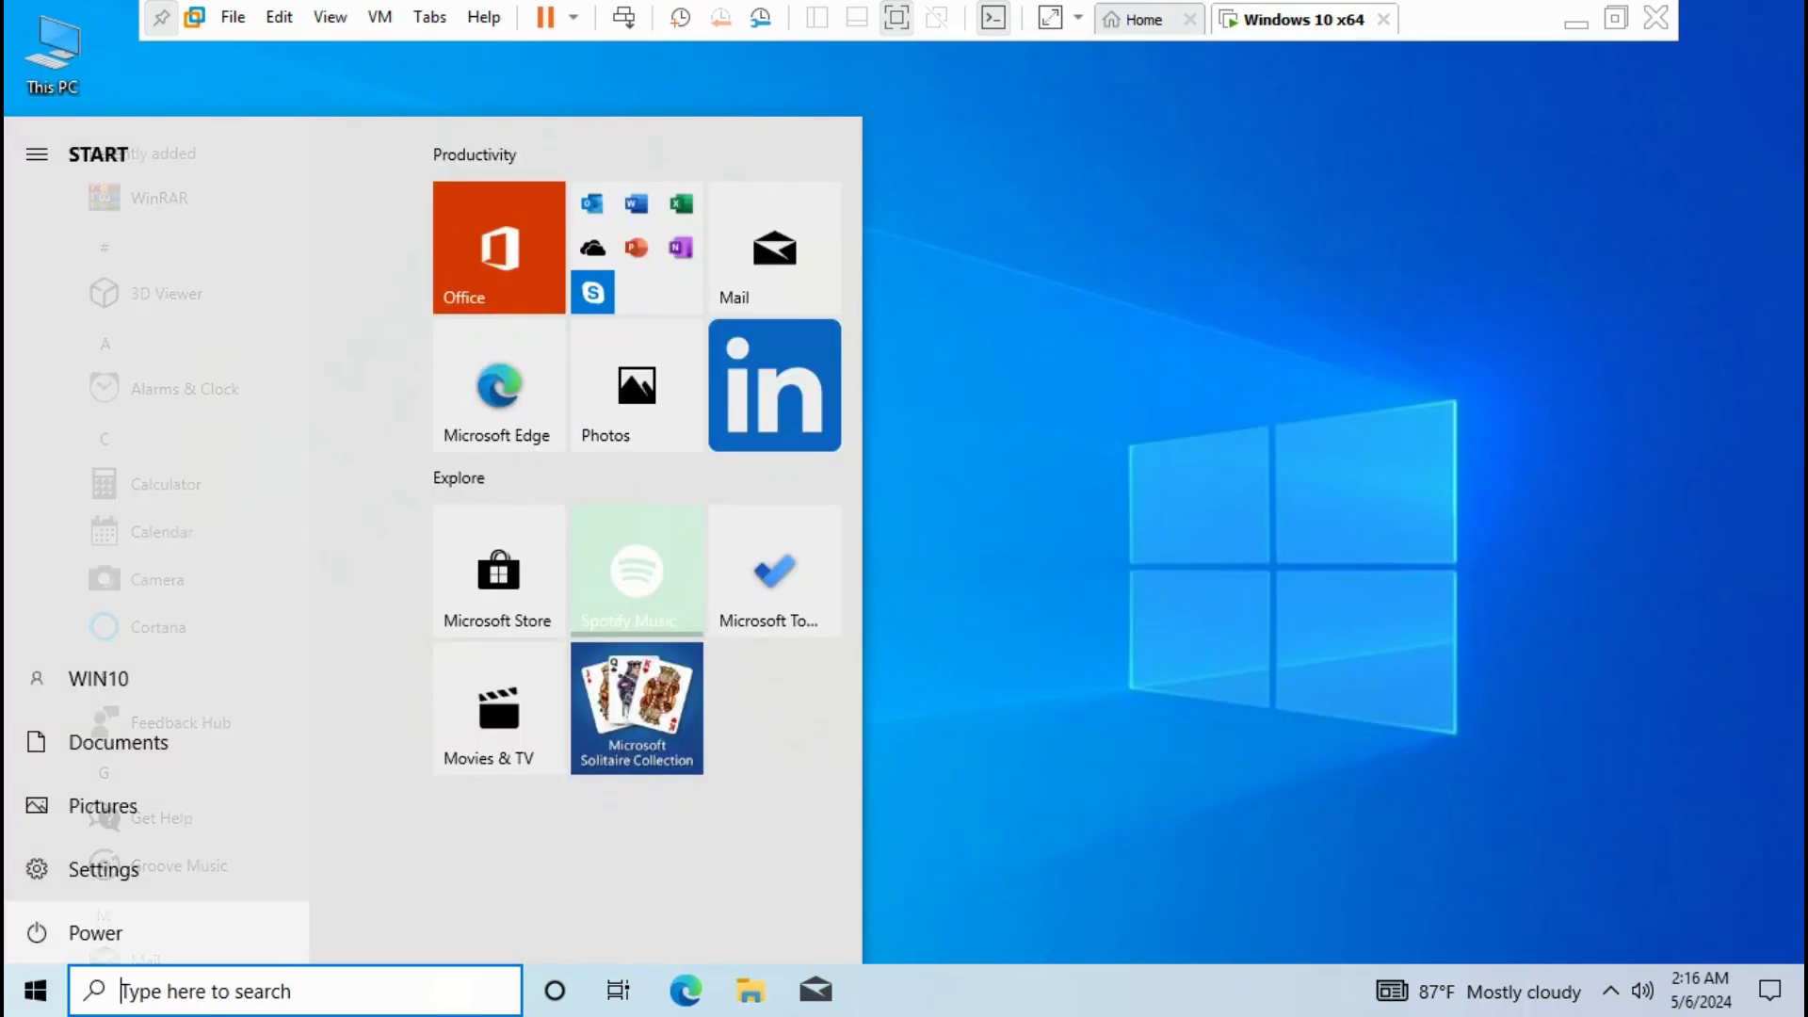
pyautogui.click(36, 933)
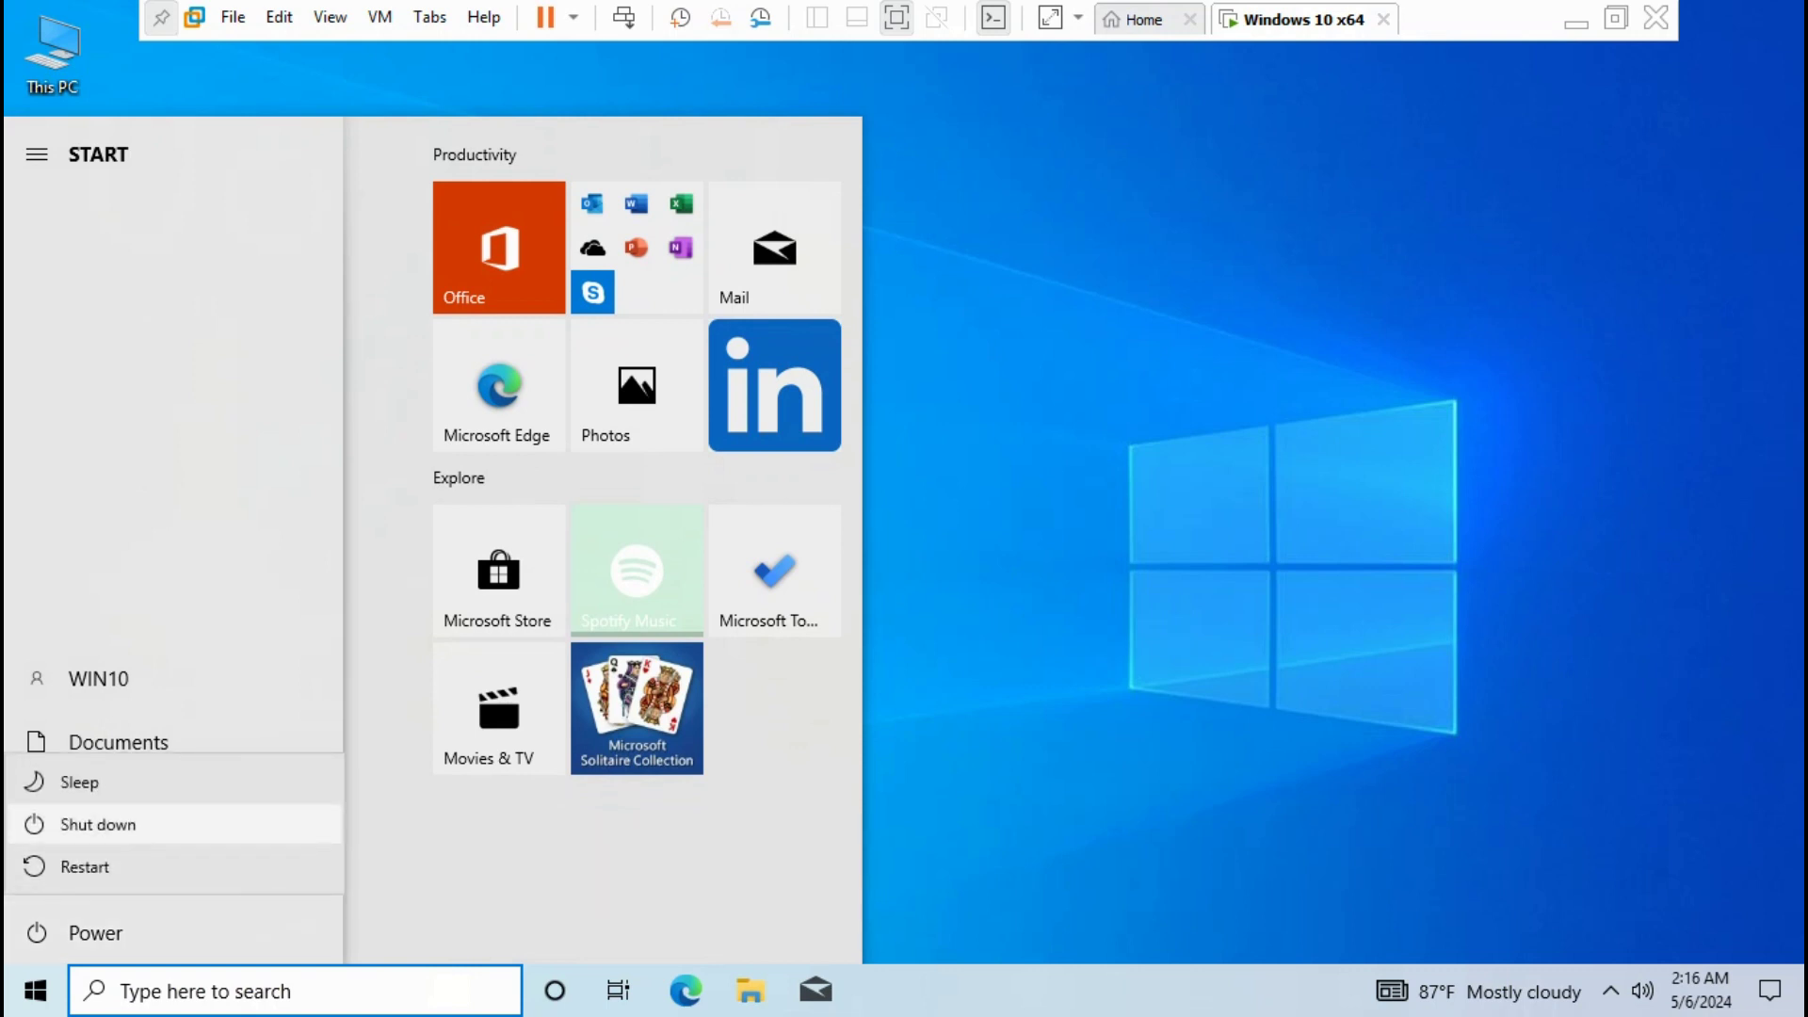
pyautogui.click(98, 824)
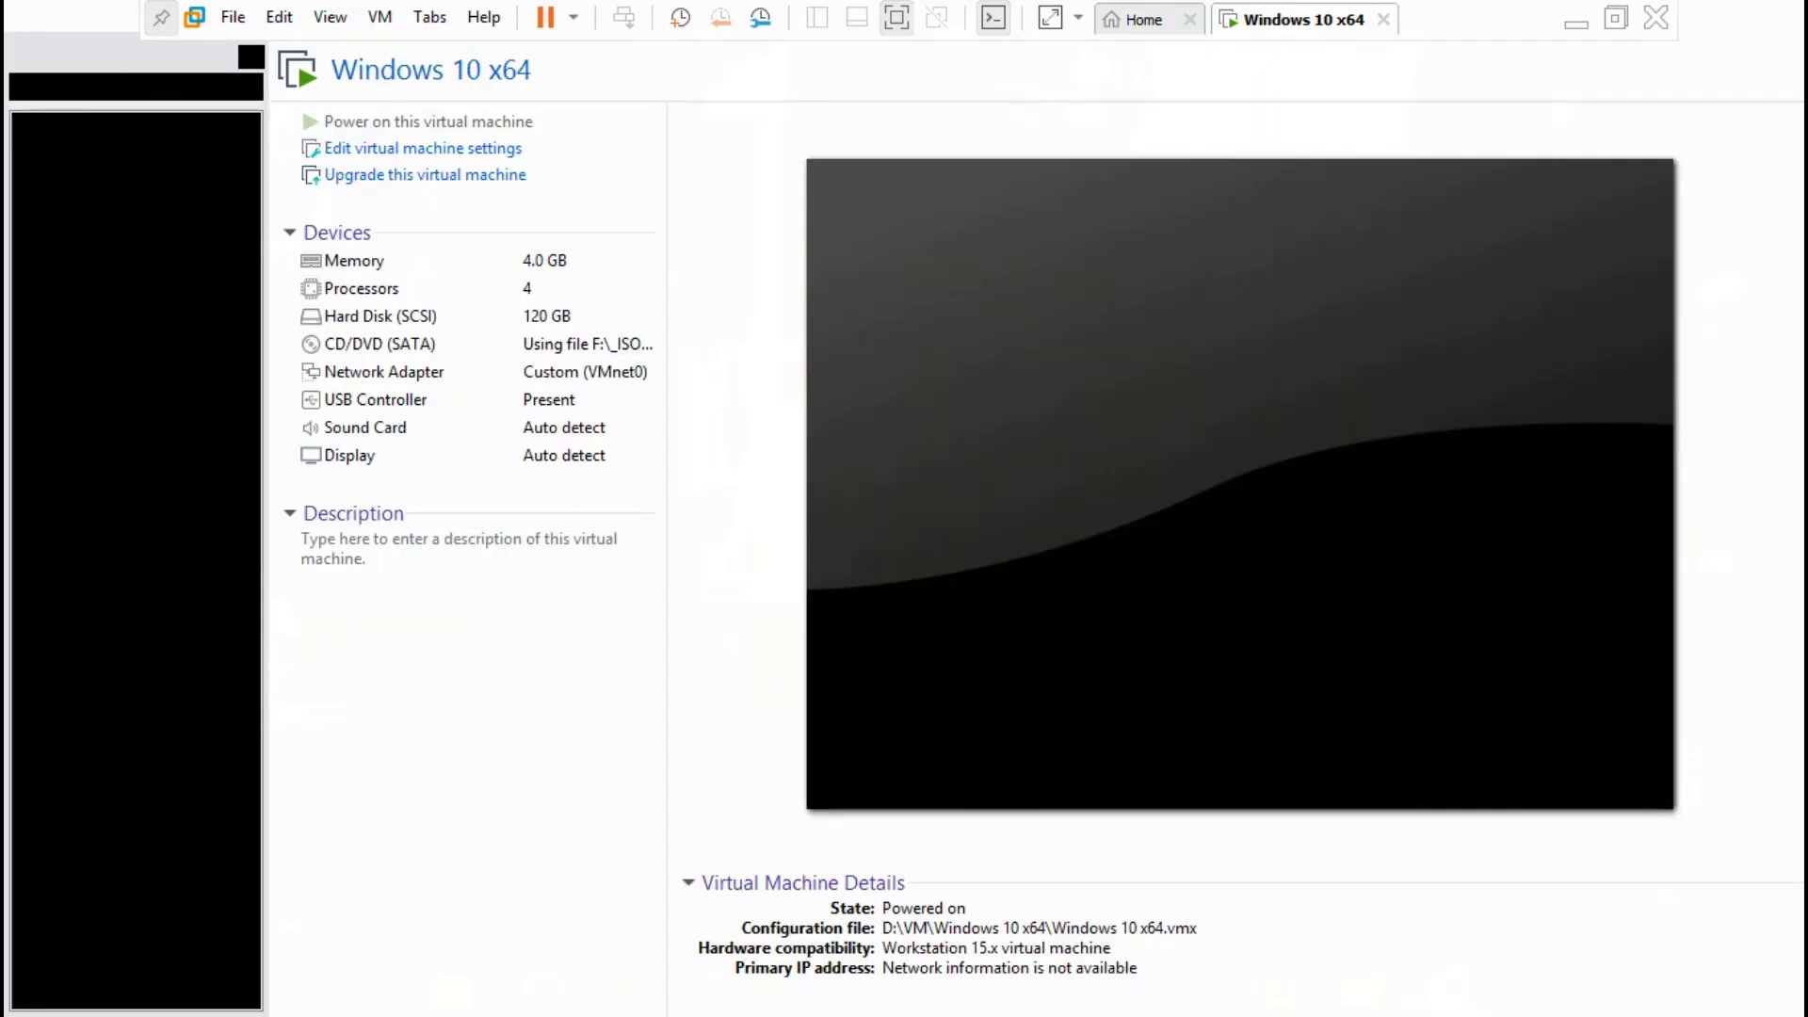
# Step: Set the Windows 10 x64 virtual machine's firmware type to UEFI in its advanced options
pyautogui.click(423, 147)
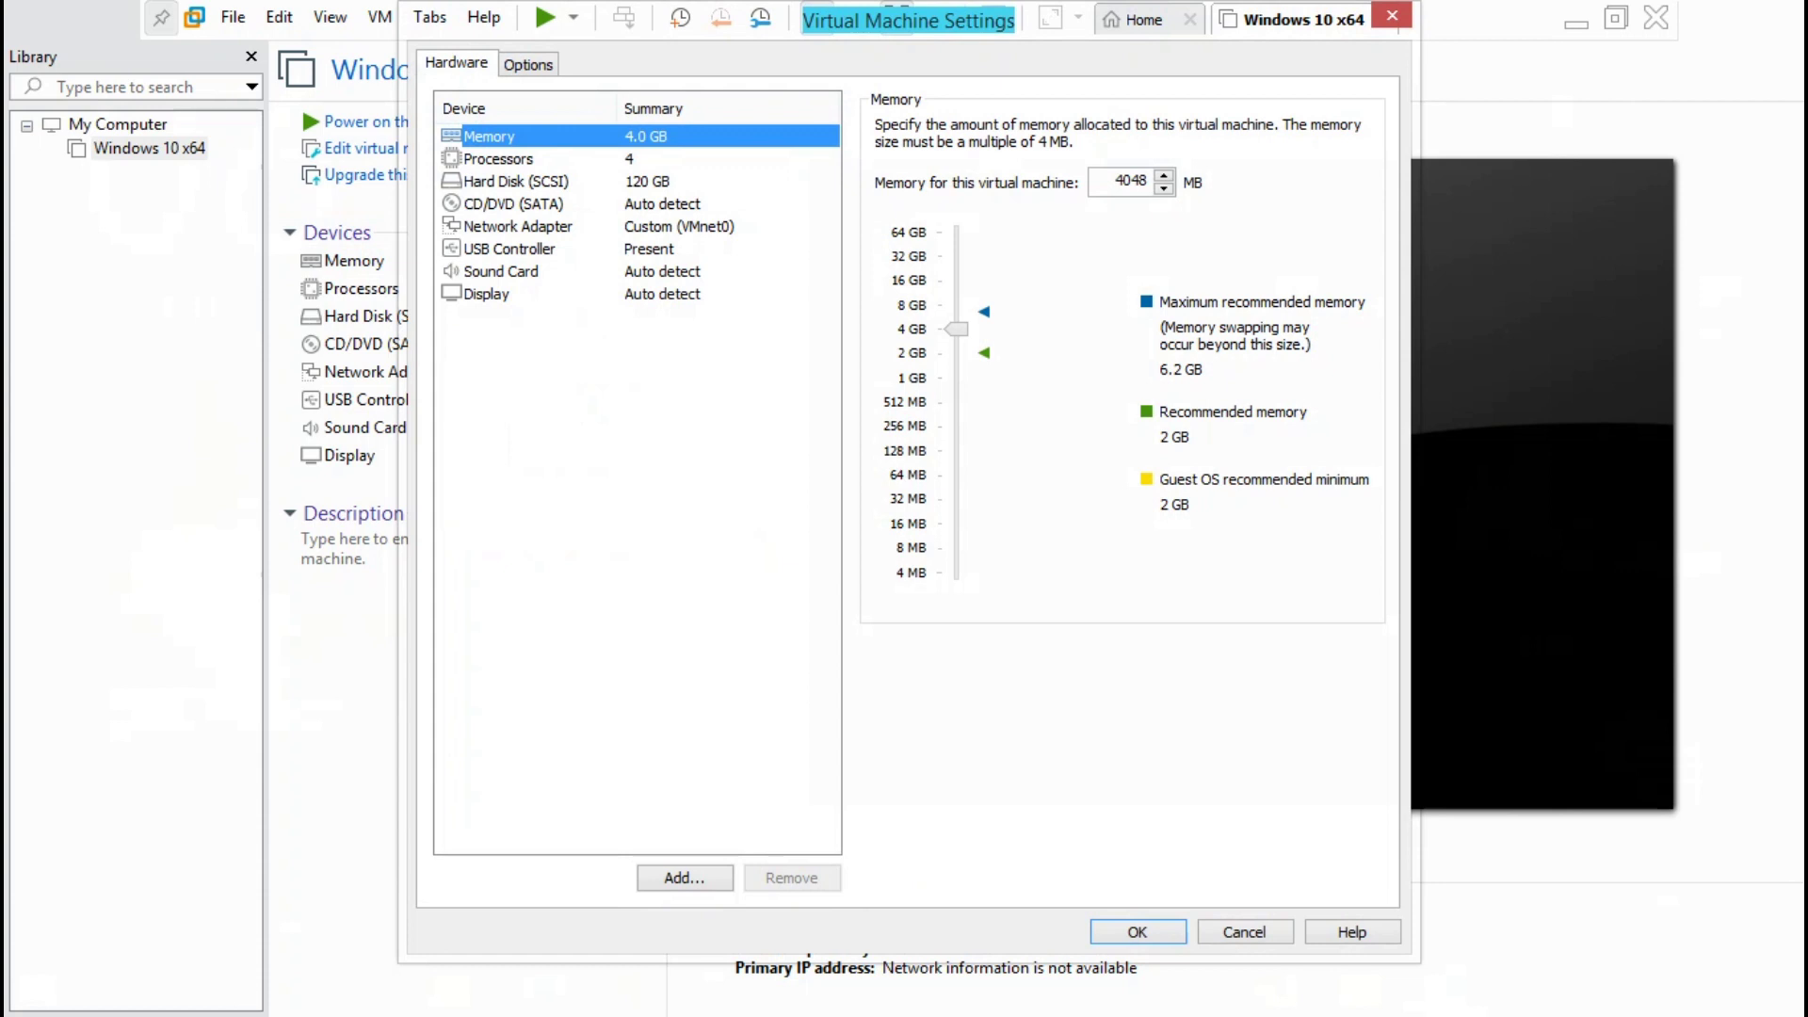
pyautogui.click(528, 64)
pyautogui.click(496, 406)
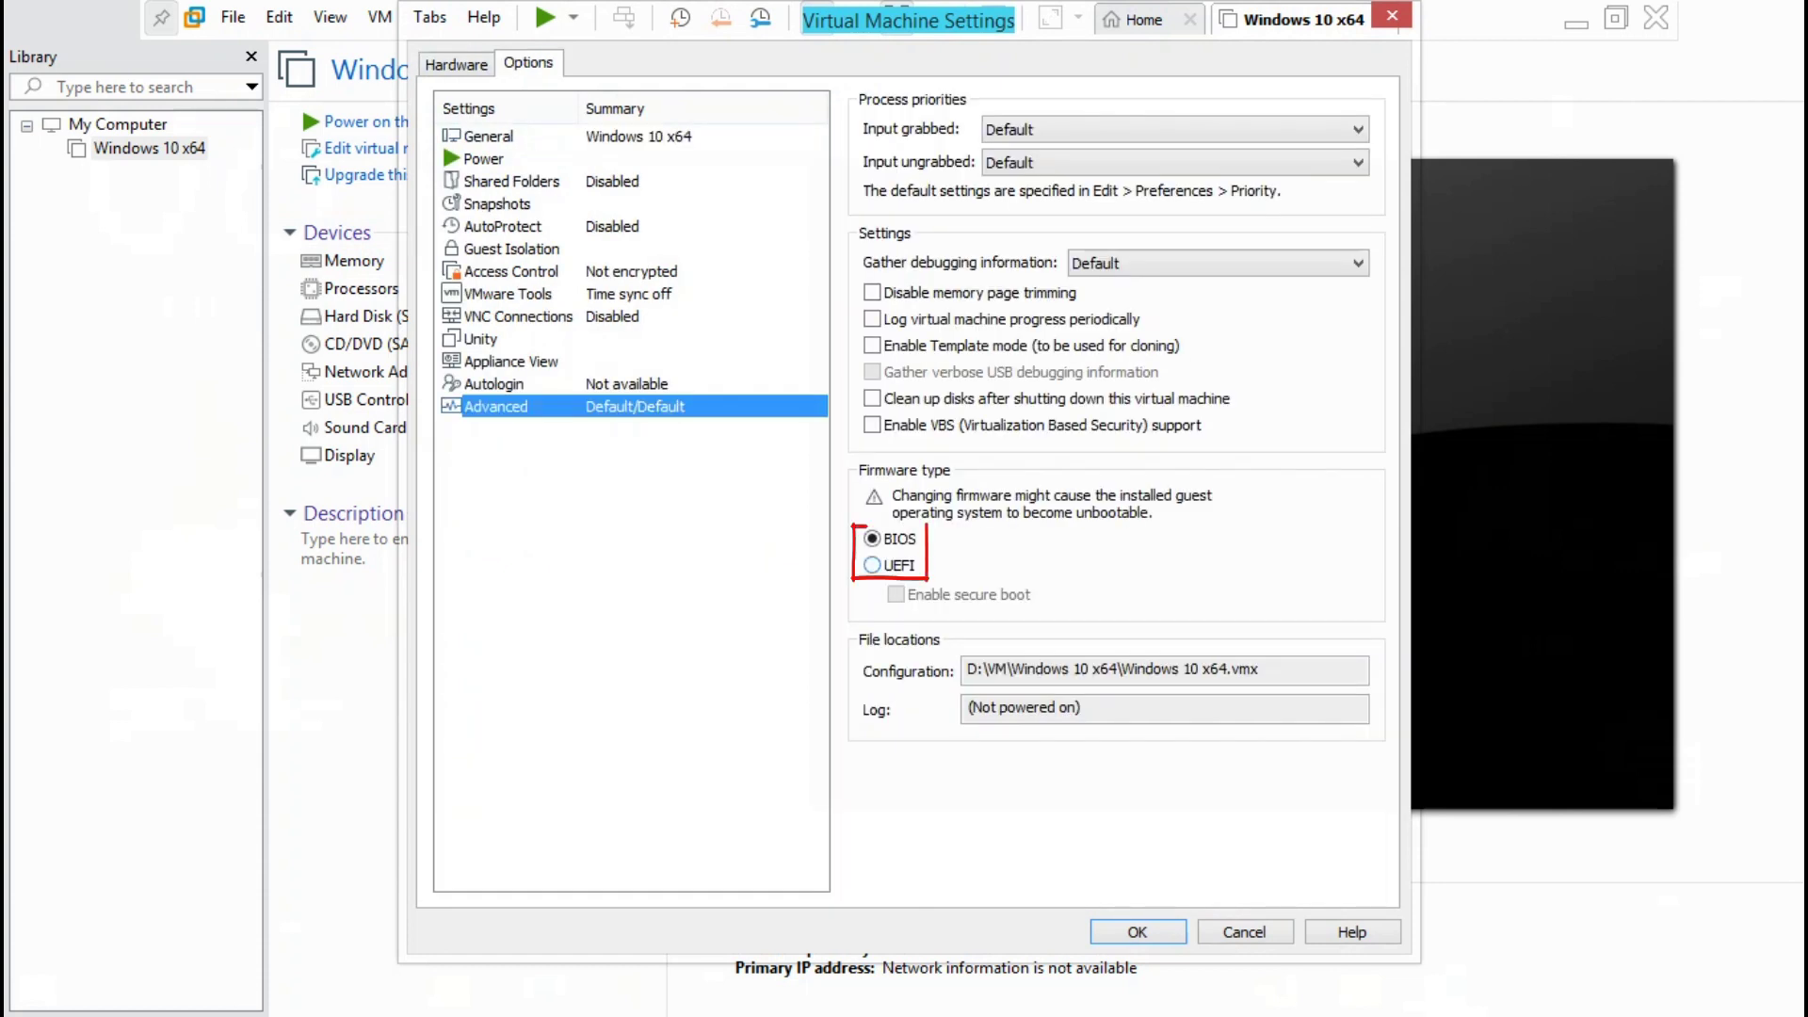
pyautogui.click(872, 565)
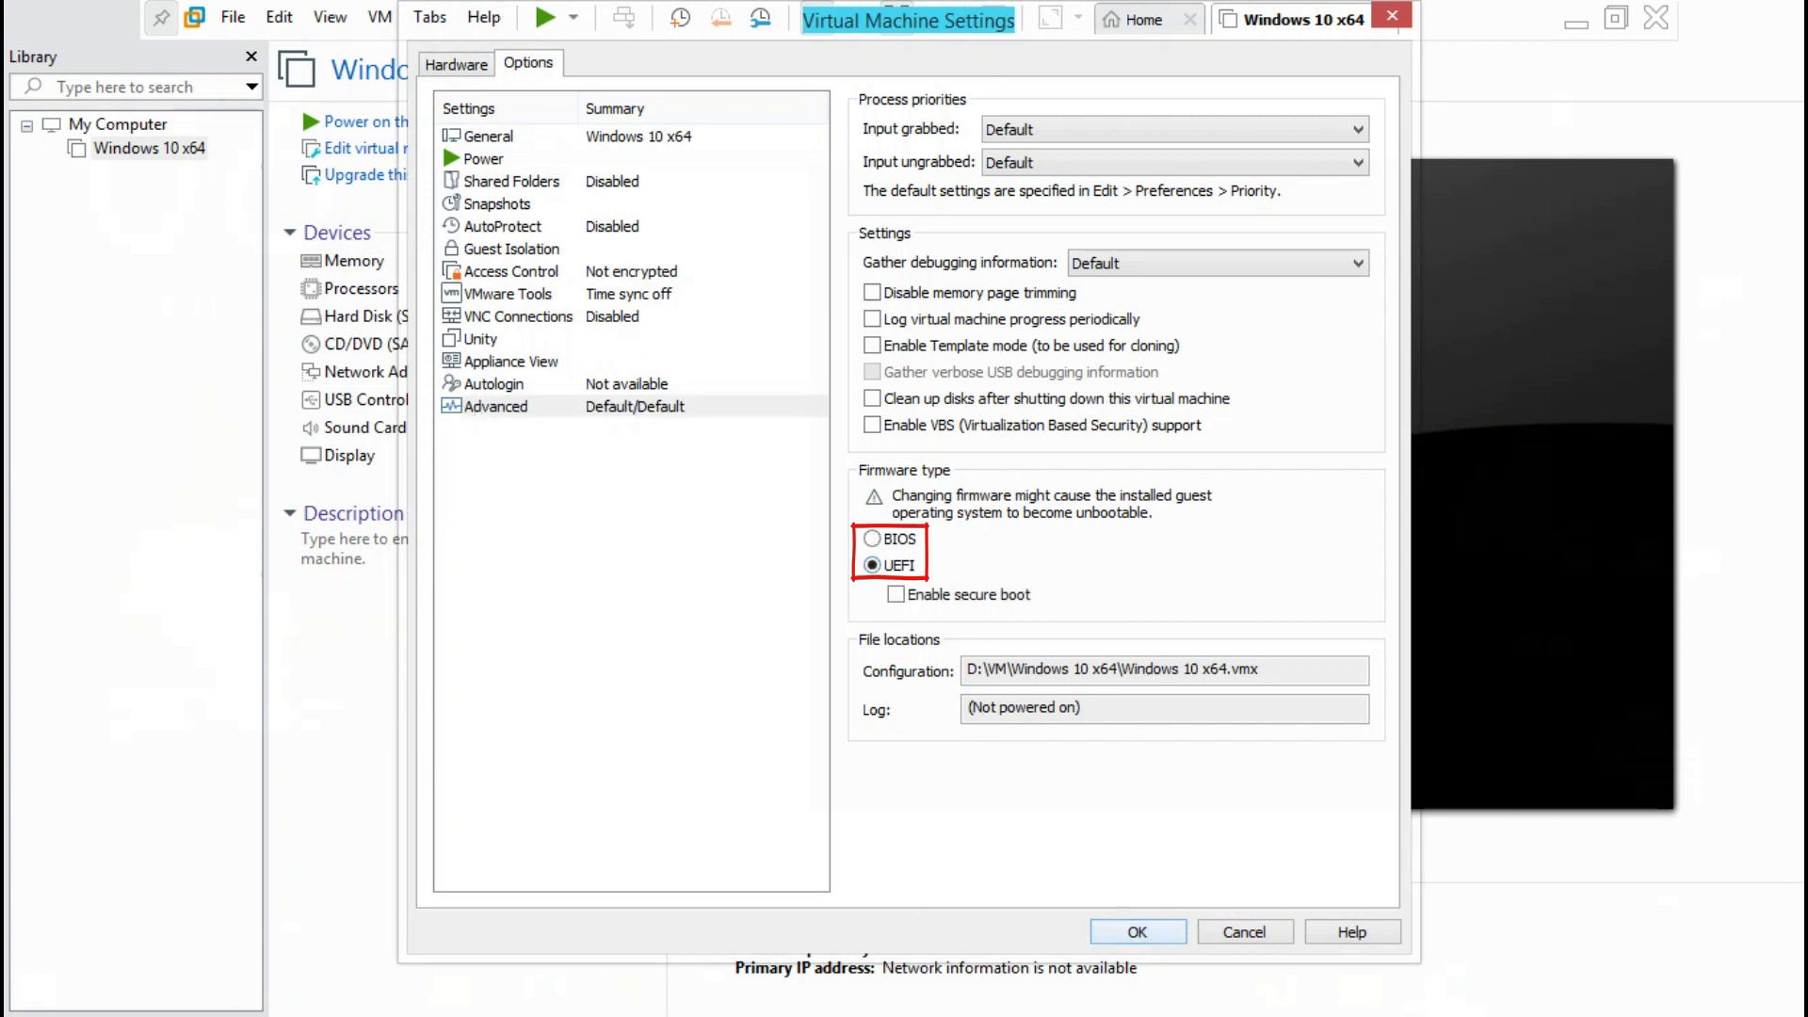
pyautogui.press('Return')
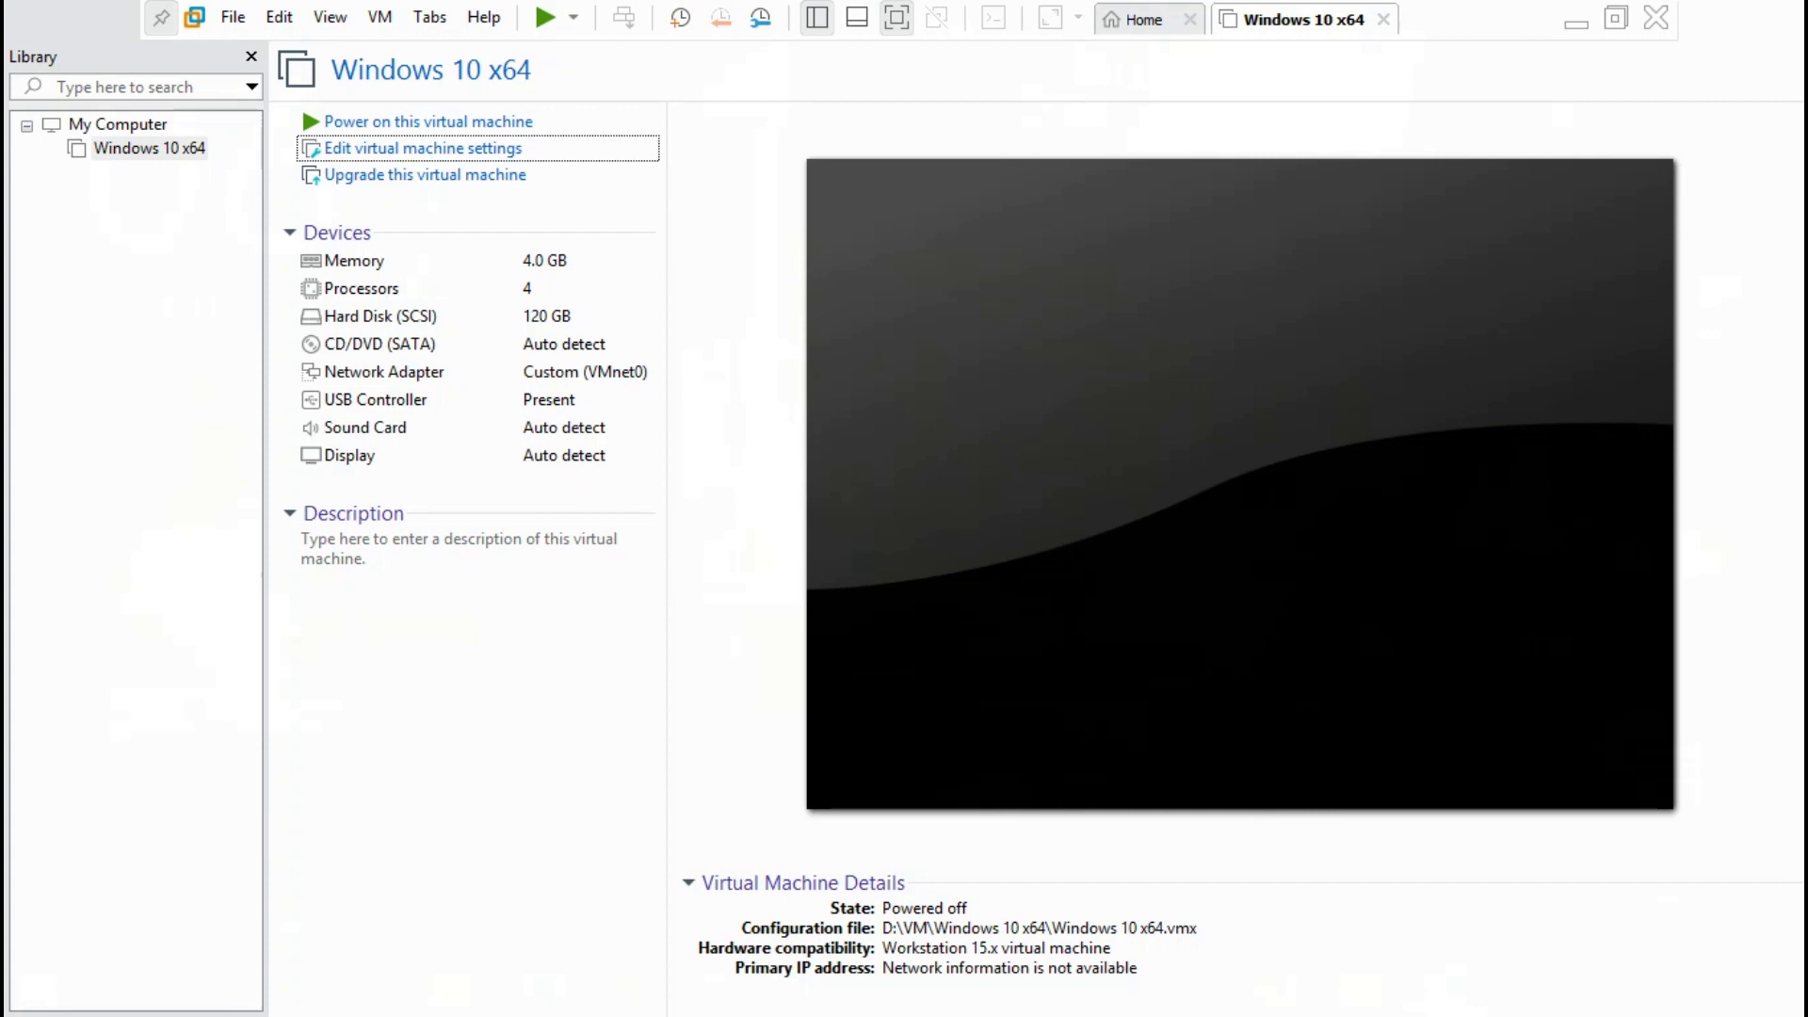
# Step: Power on the virtual machine and try the WinPE & Setup entry in the AIO Boot menu
pyautogui.click(428, 122)
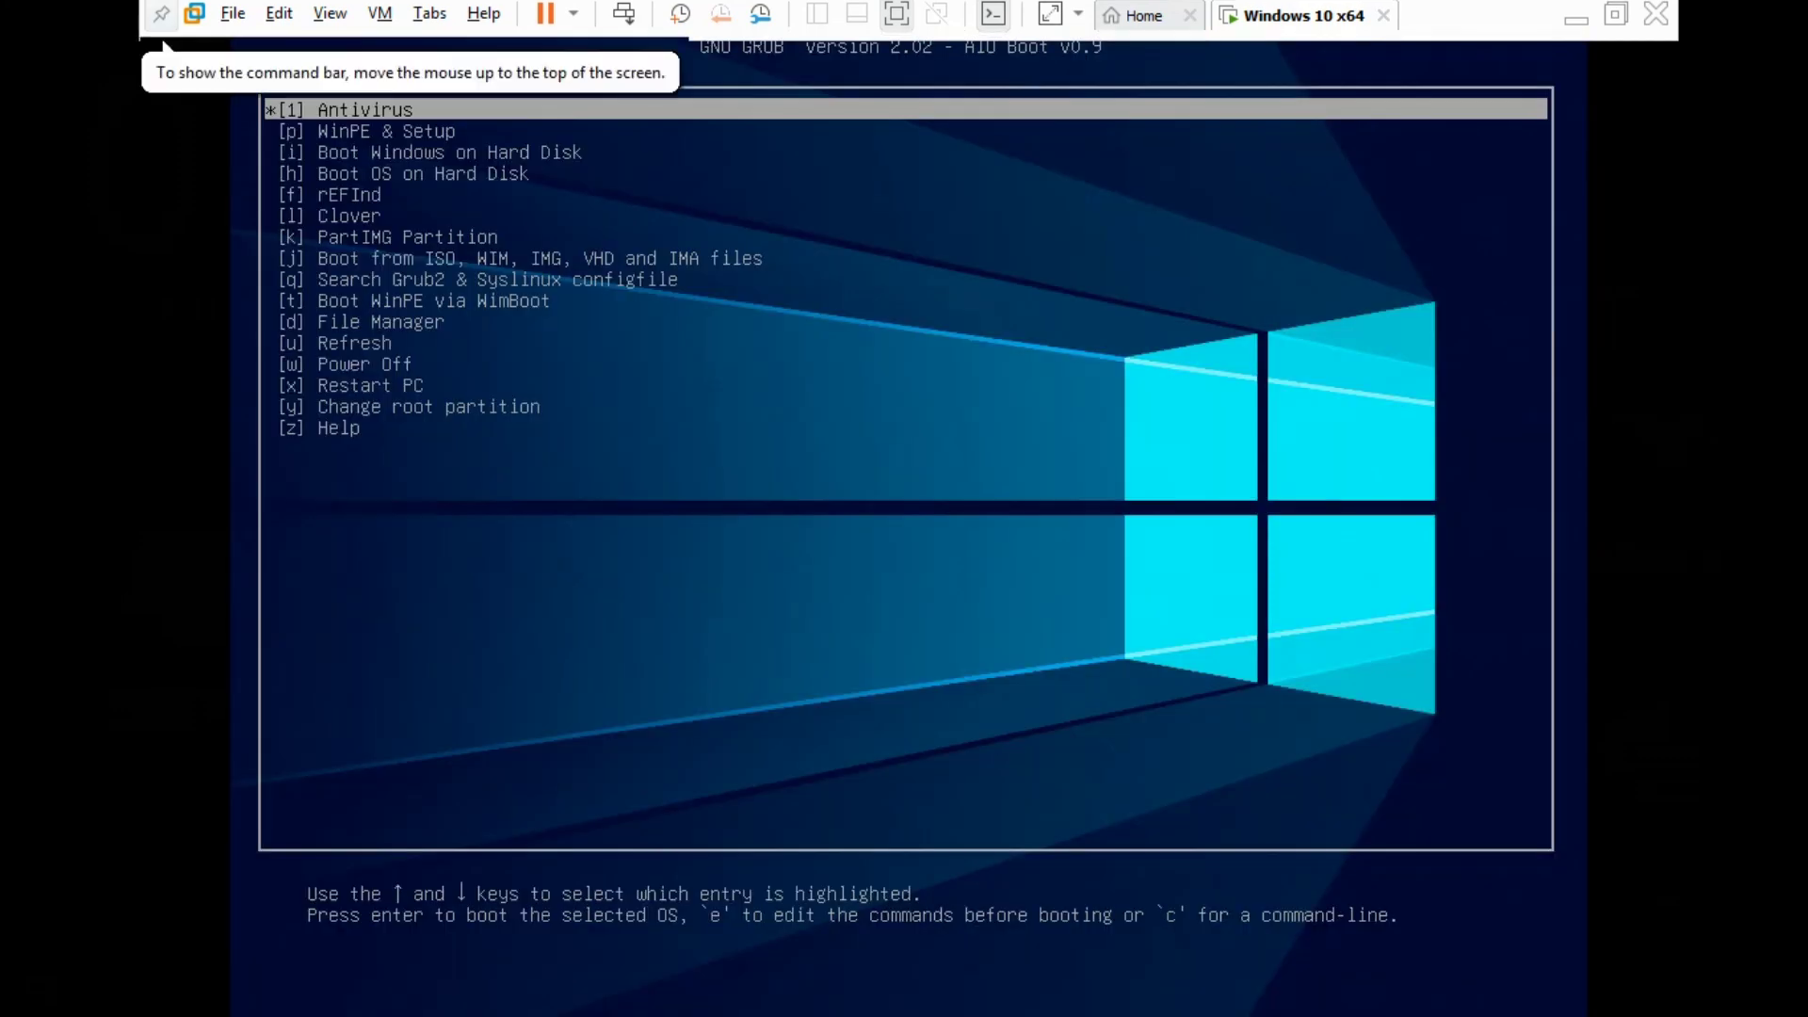
pyautogui.press('Down')
pyautogui.press('Return')
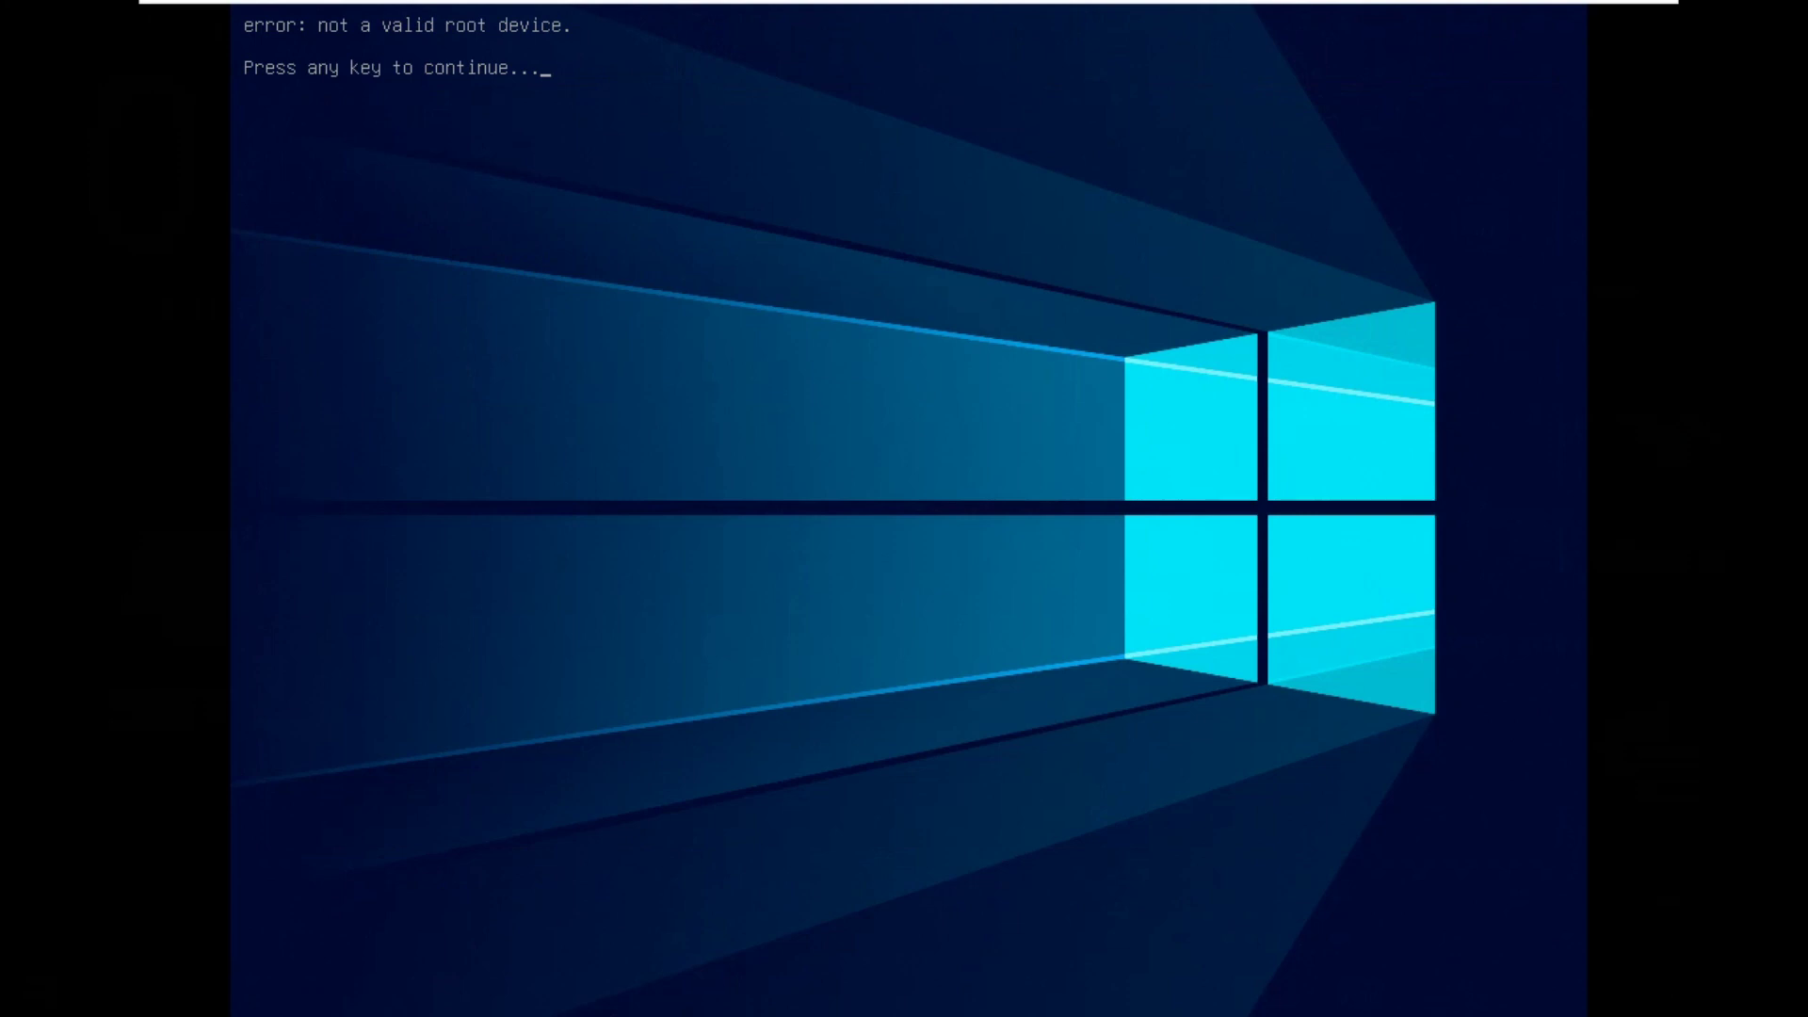
pyautogui.press('Return')
# Step: Start Clover from the AIO Boot menu and boot rEFInd from UEFI
pyautogui.press('Down')
pyautogui.press('Down')
pyautogui.press('Down')
pyautogui.press('Down')
pyautogui.press('Down')
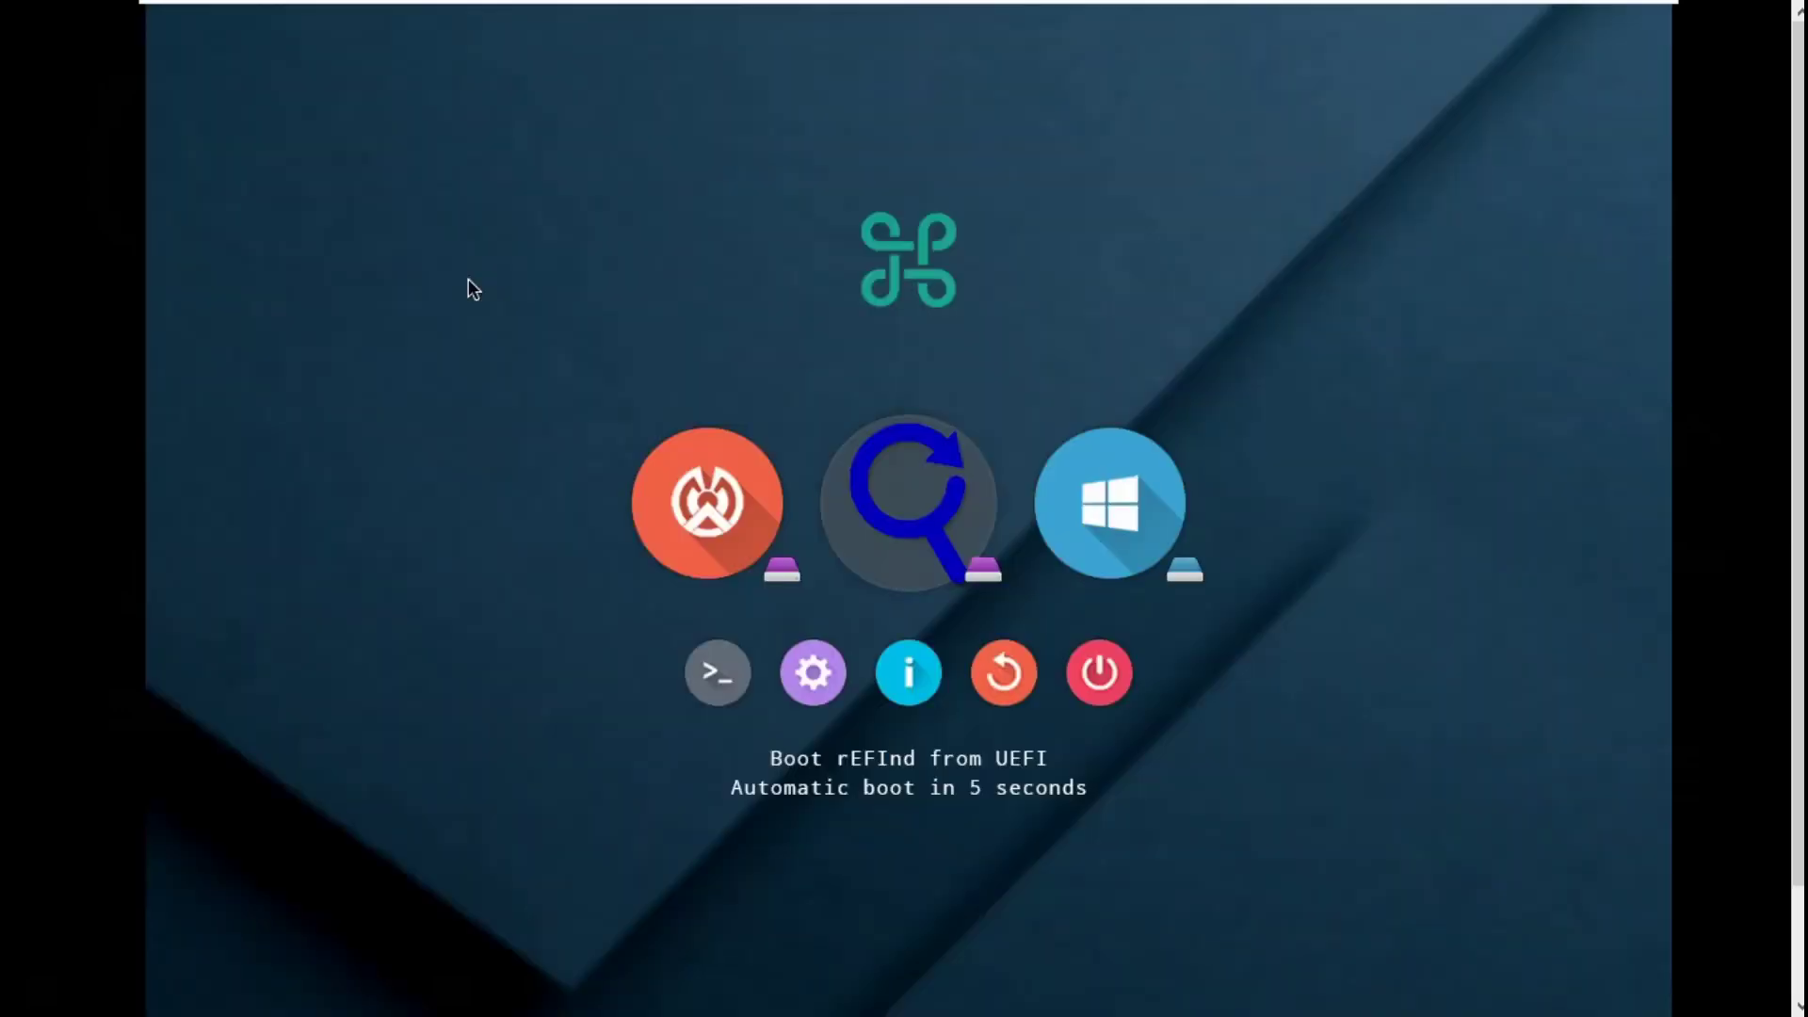
pyautogui.press('Return')
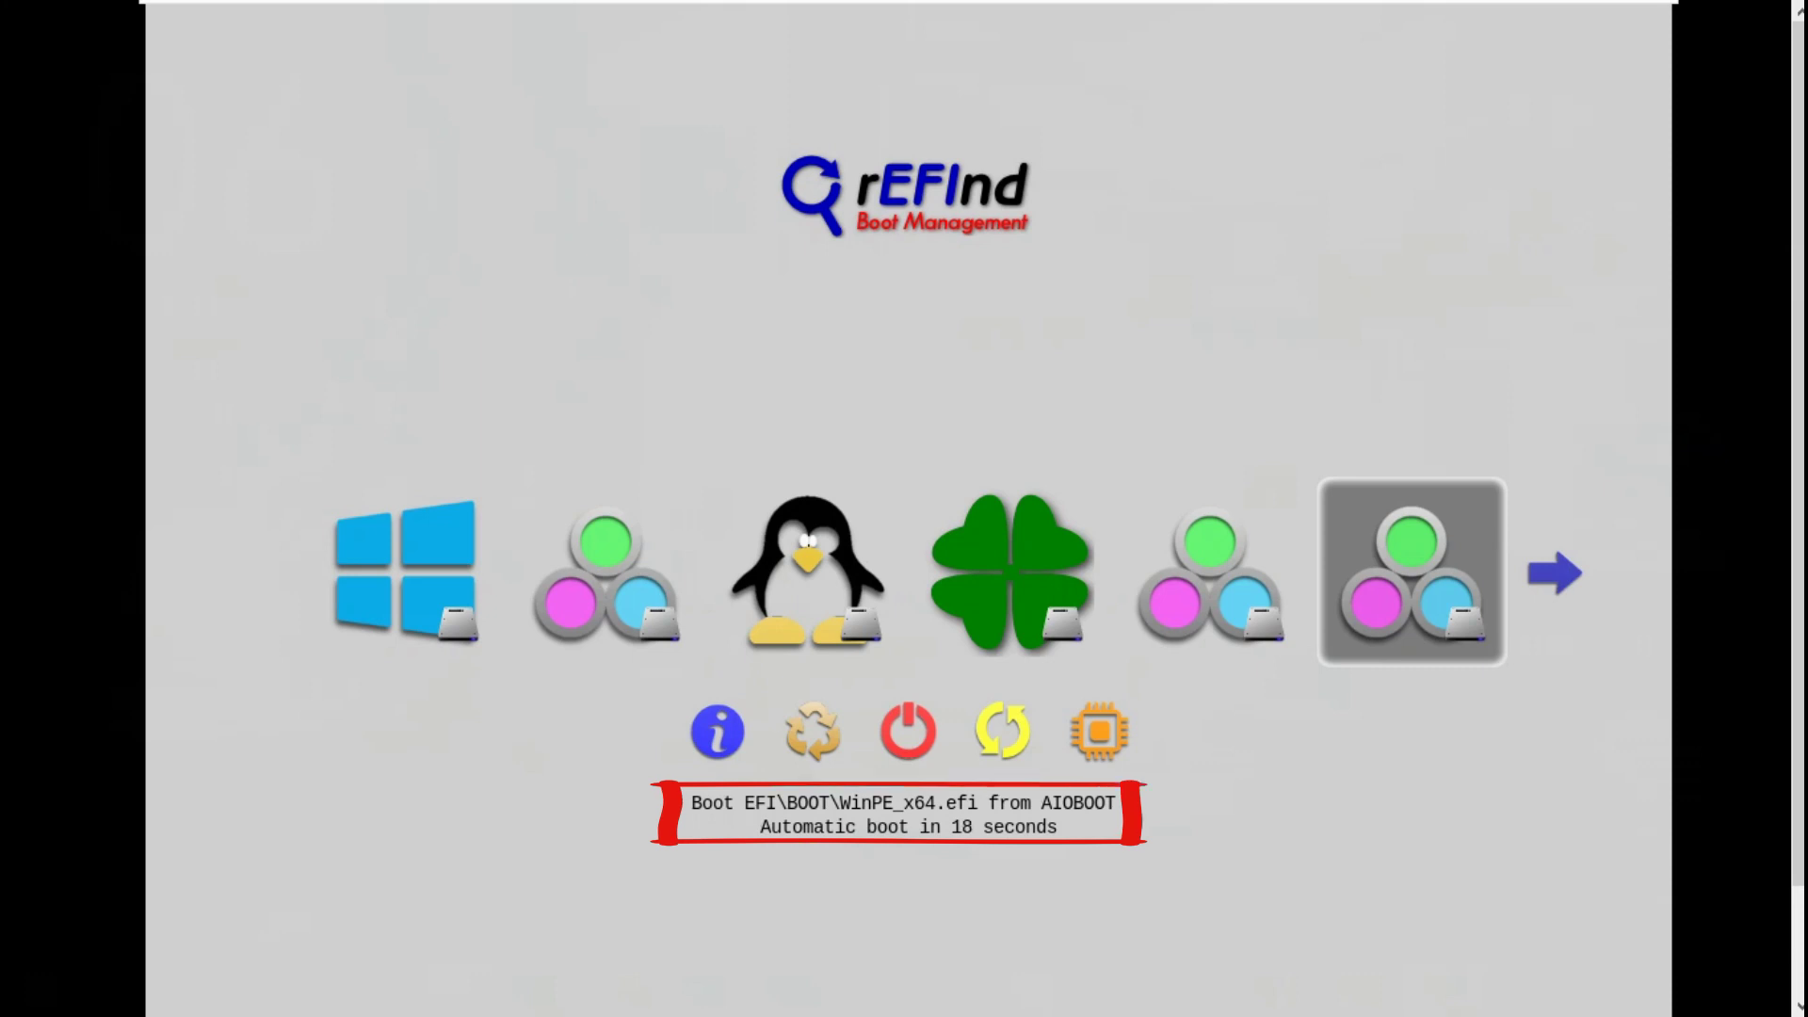
# Step: Boot EFI\BOOT\WinPE_x64.efi from AIOBOOT and start the DLCBOOT.WIN.PE10.X64.BIT entry
pyautogui.press('Return')
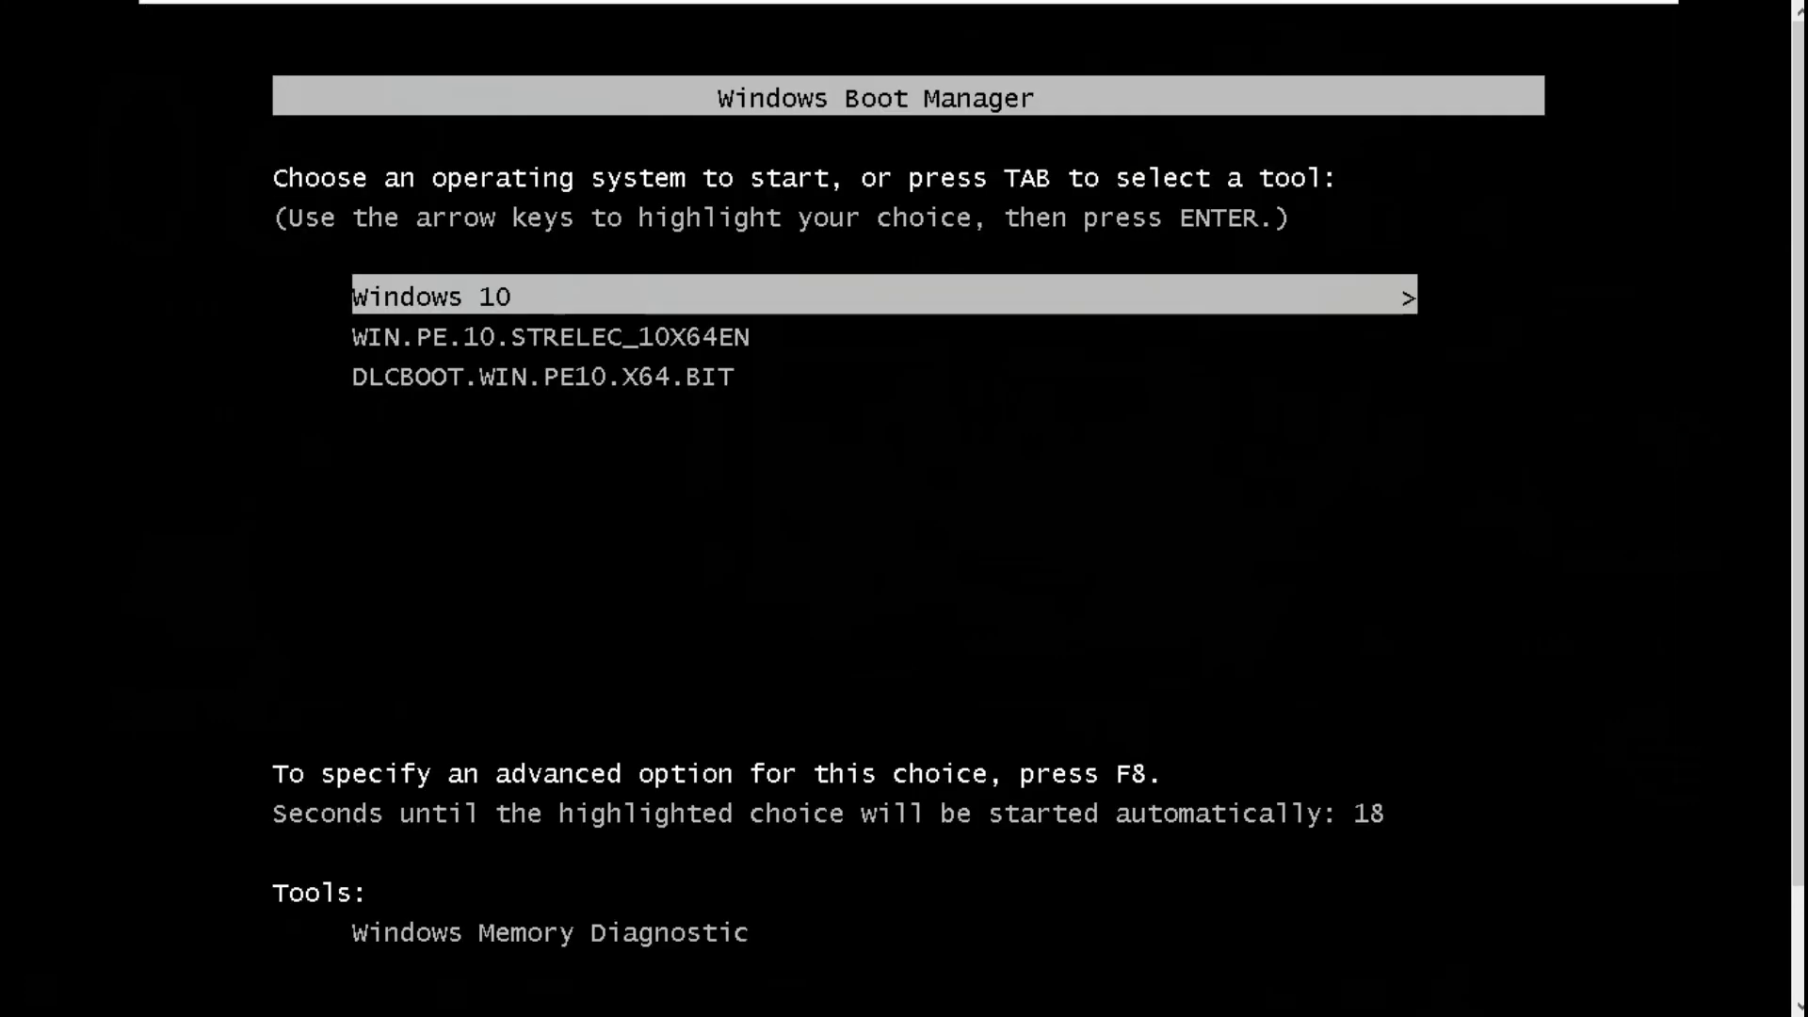
pyautogui.press('Down')
pyautogui.press('Down')
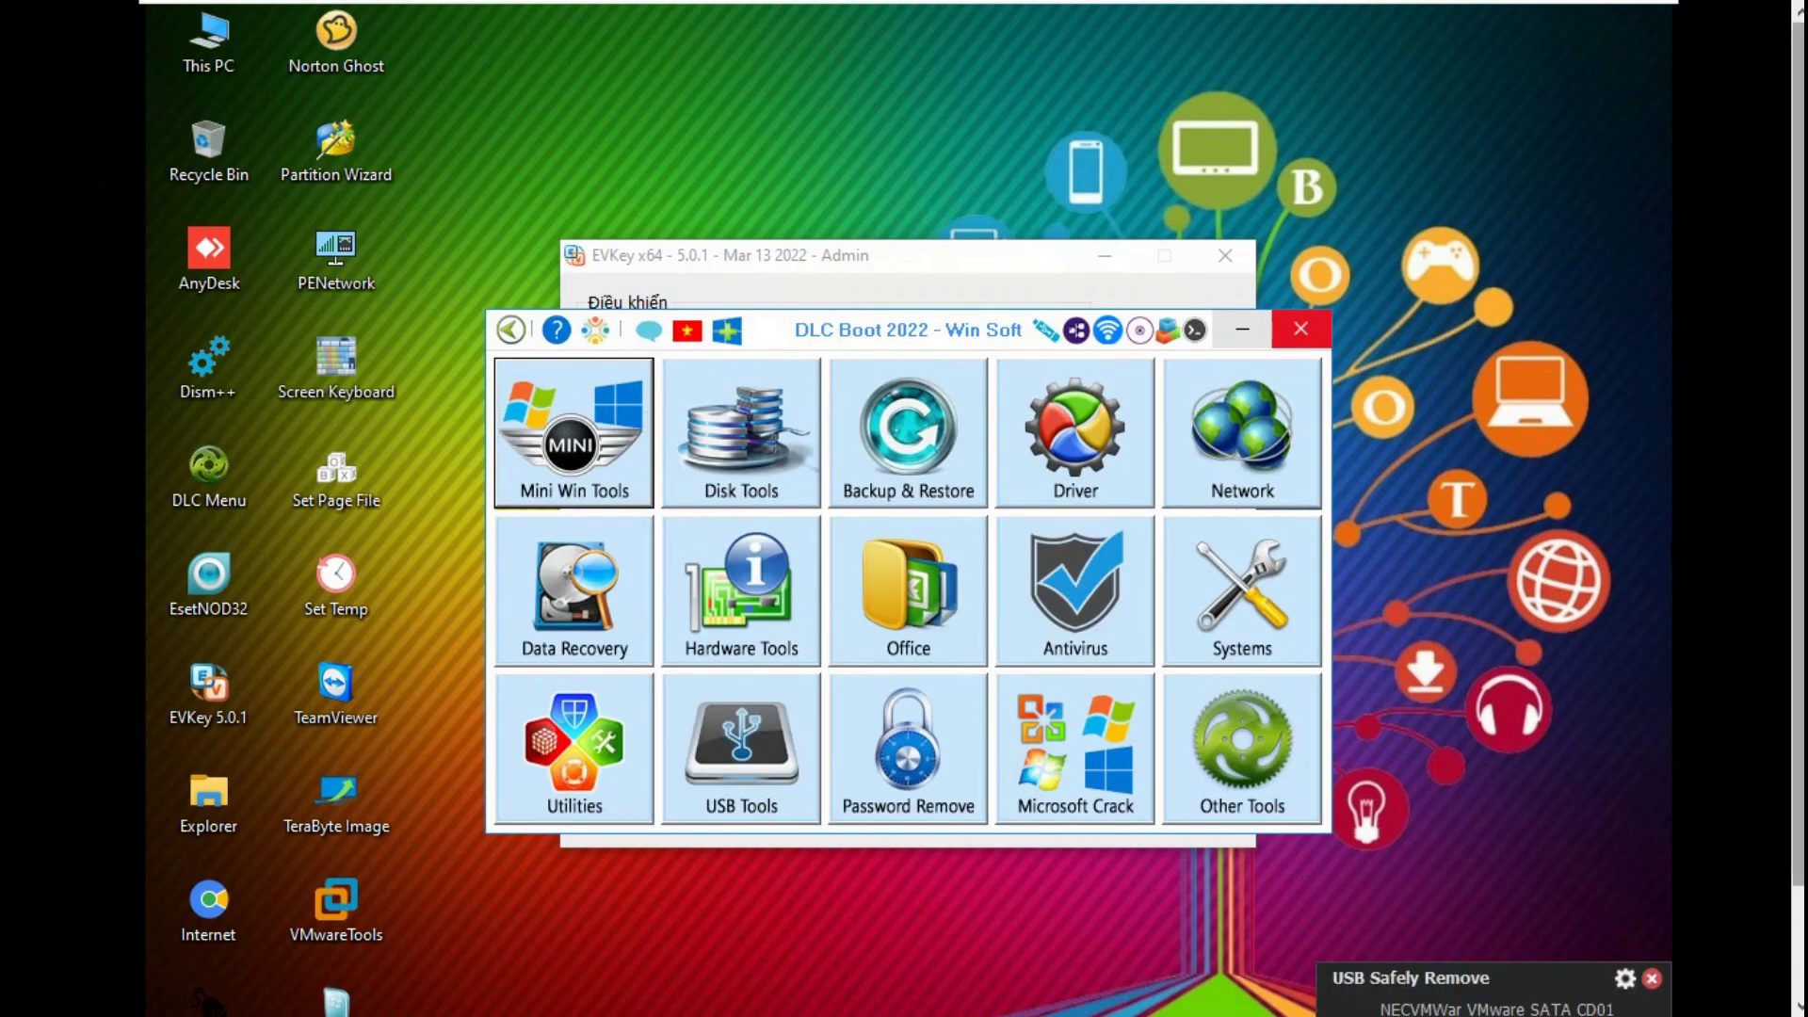
# Step: Open the Disk Tools category in the DLC Boot 2022 menu
pyautogui.moveTo(1798, 573); pyautogui.dragTo(1799, 681)
pyautogui.scroll(3, 692, 471)
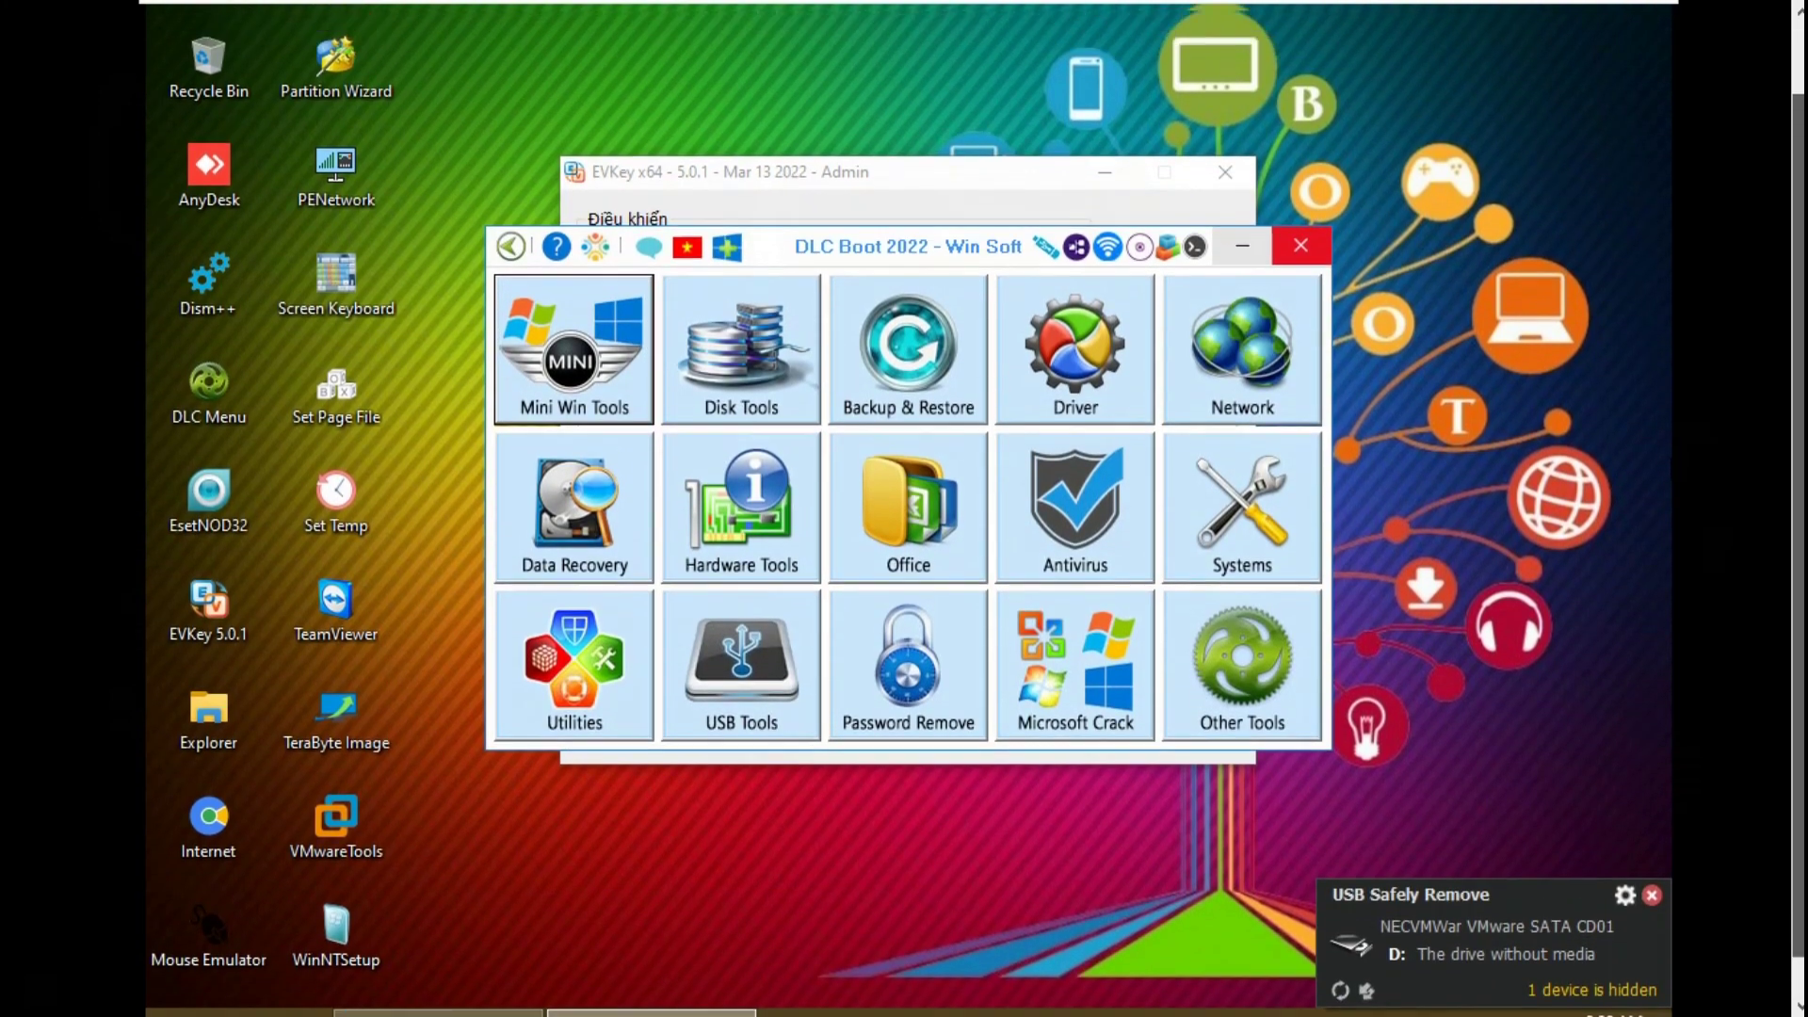
pyautogui.click(692, 471)
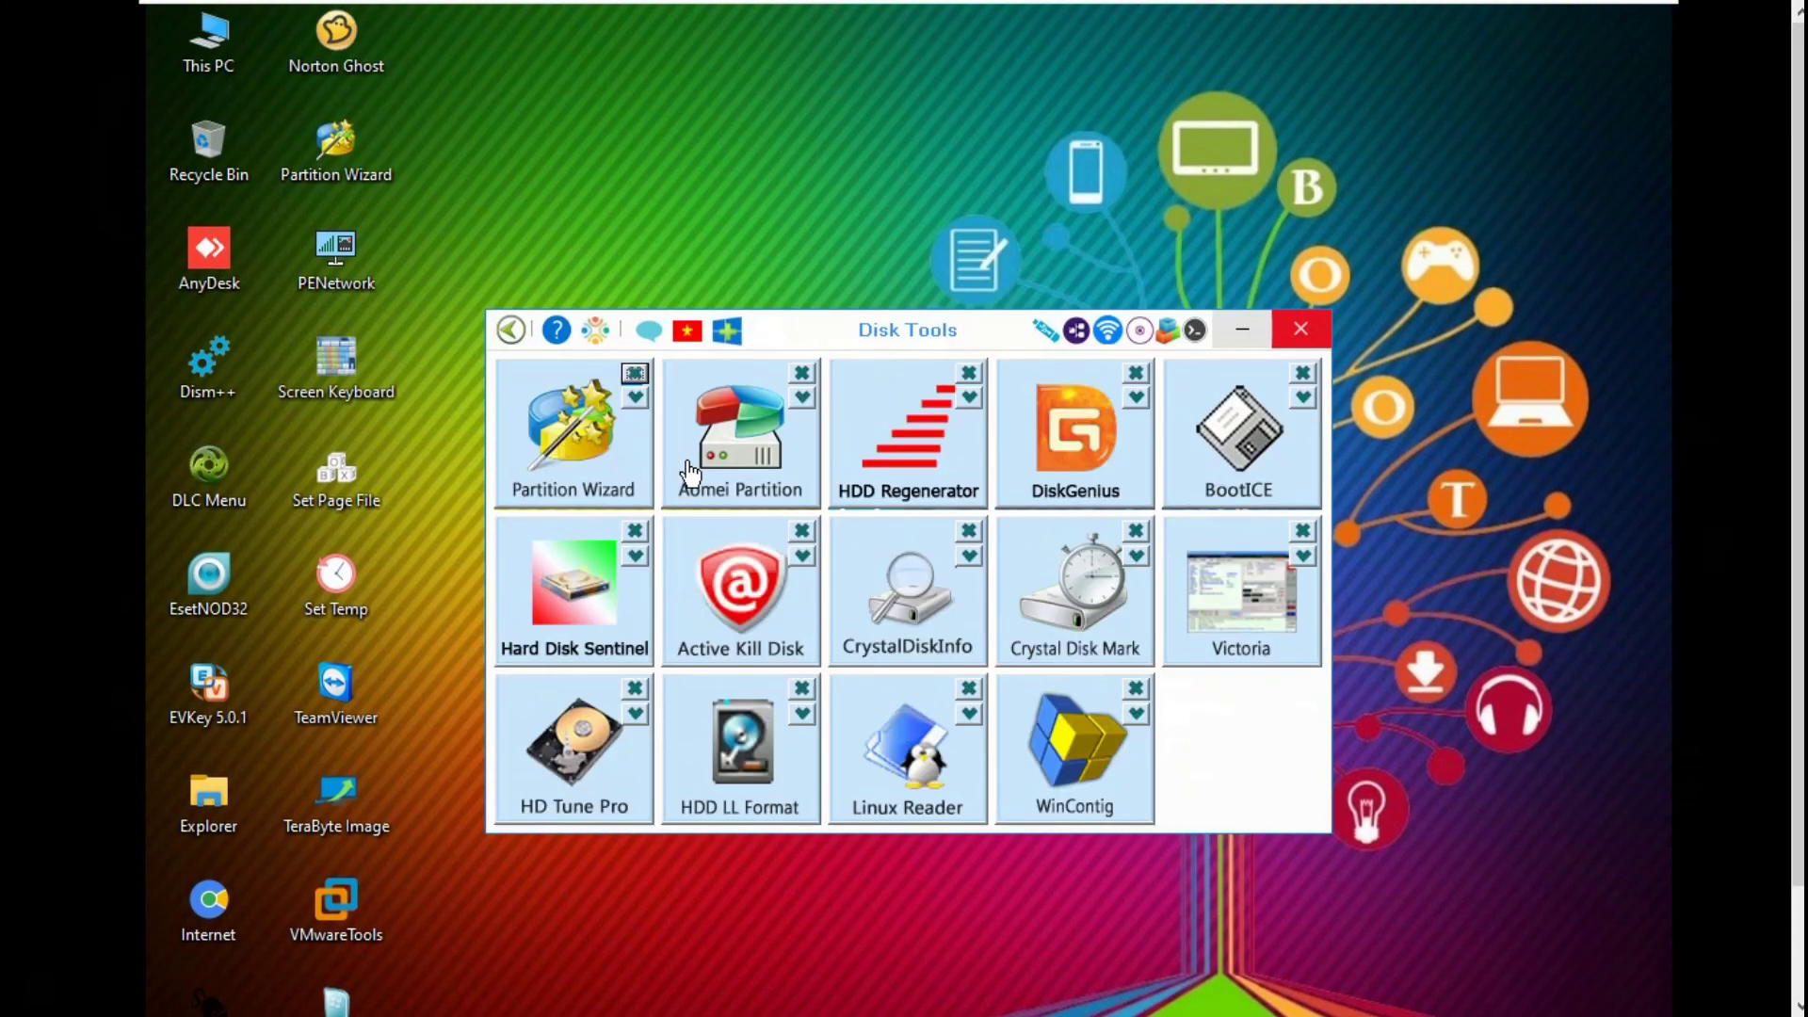
# Step: Inspect Disk 1's partition style and layout in Partition Wizard, and close both the program and the DLC Boot 2022 menu
pyautogui.click(541, 471)
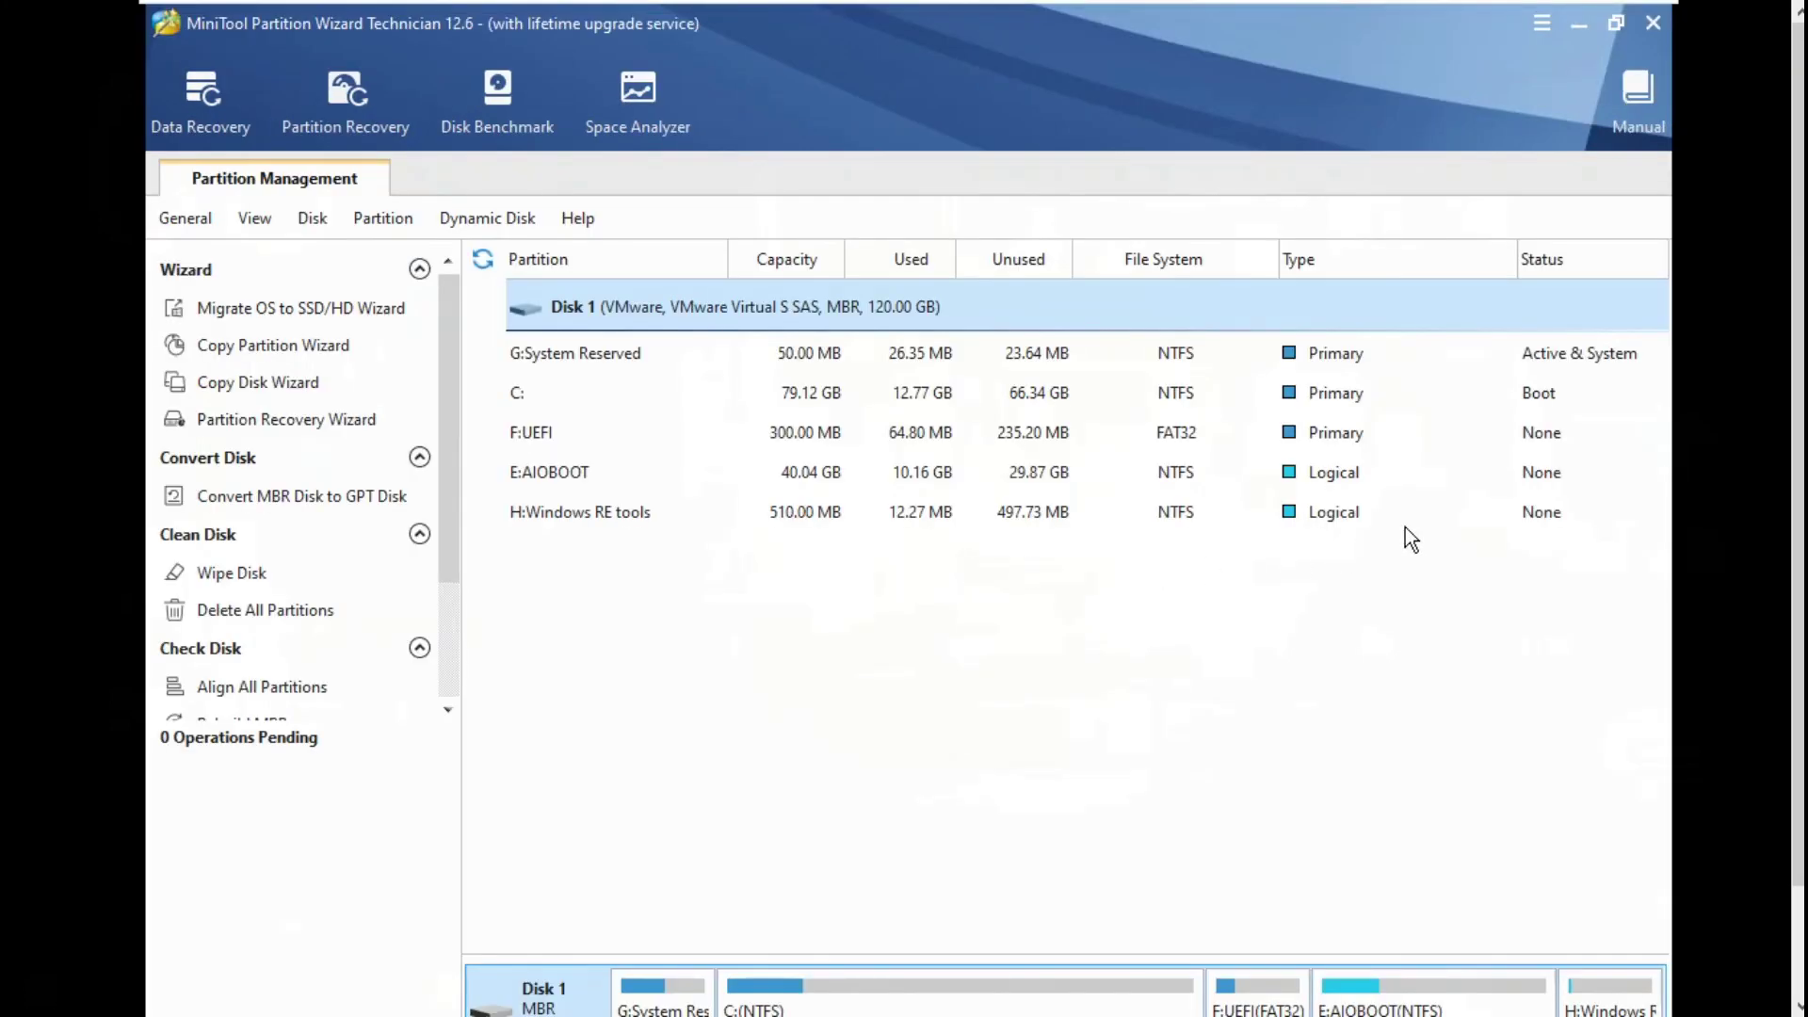
pyautogui.moveTo(1797, 452); pyautogui.dragTo(1797, 560)
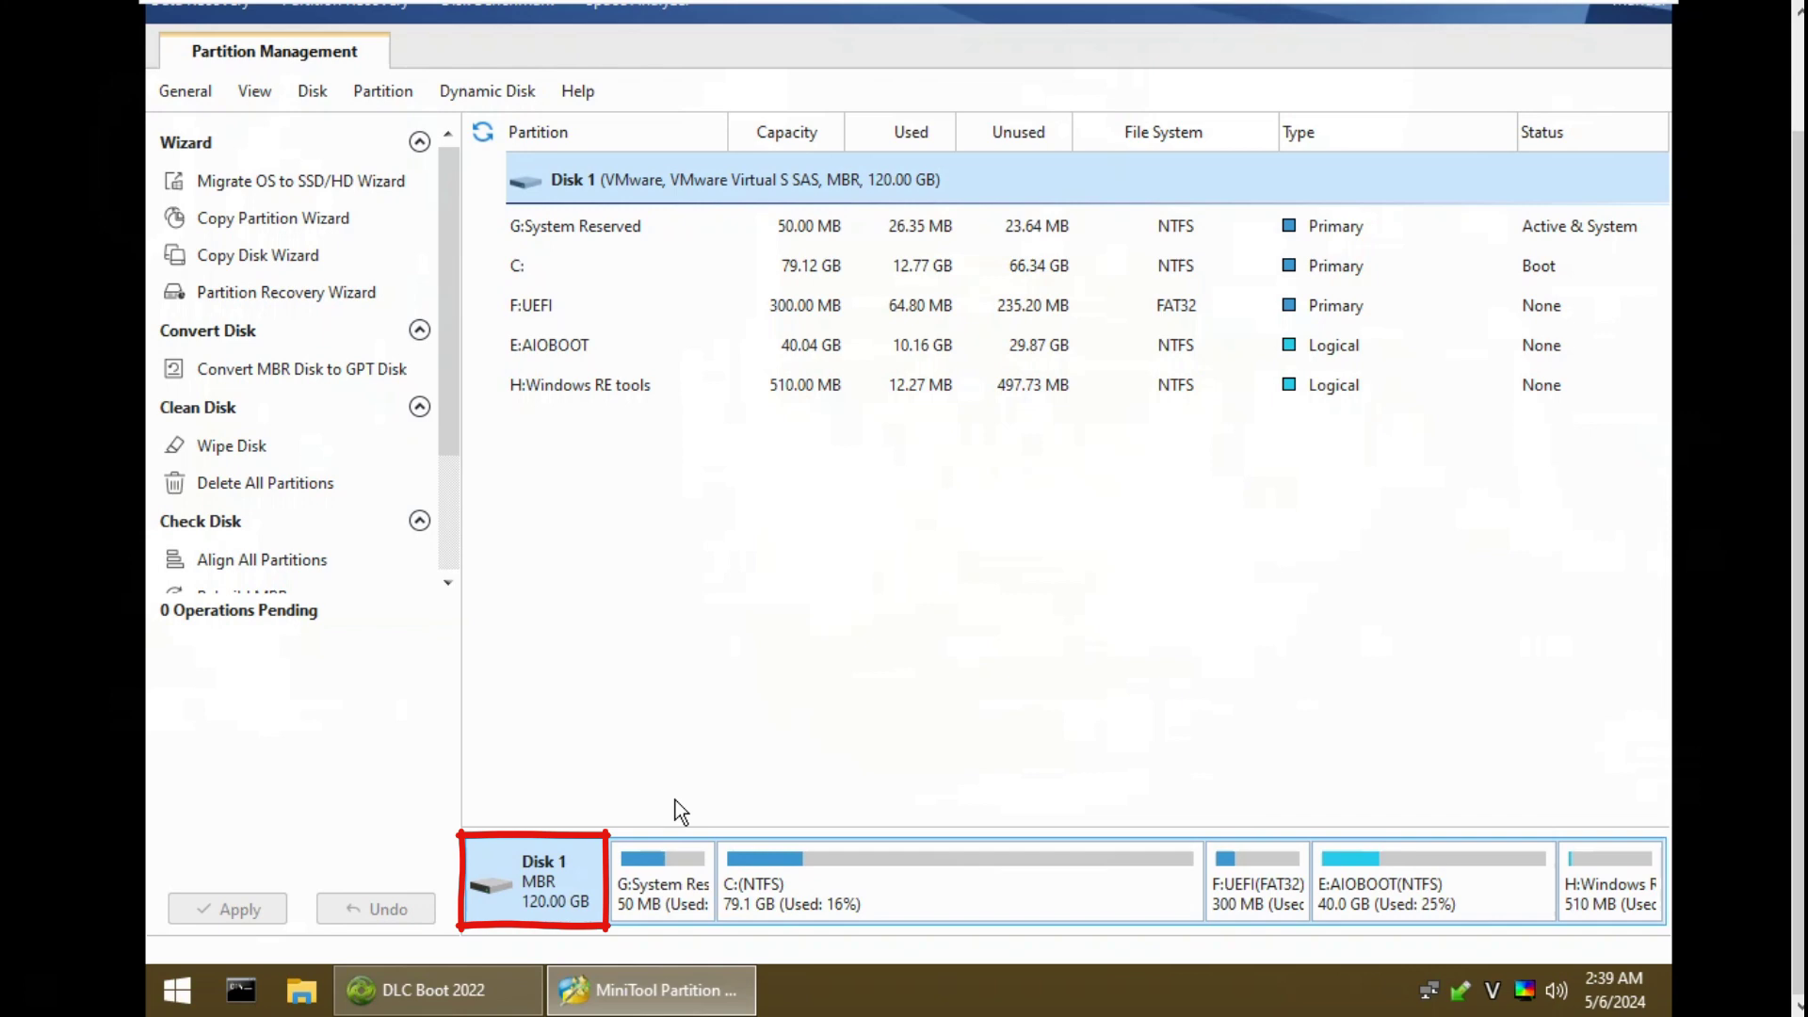
pyautogui.rightClick(656, 990)
pyautogui.click(631, 929)
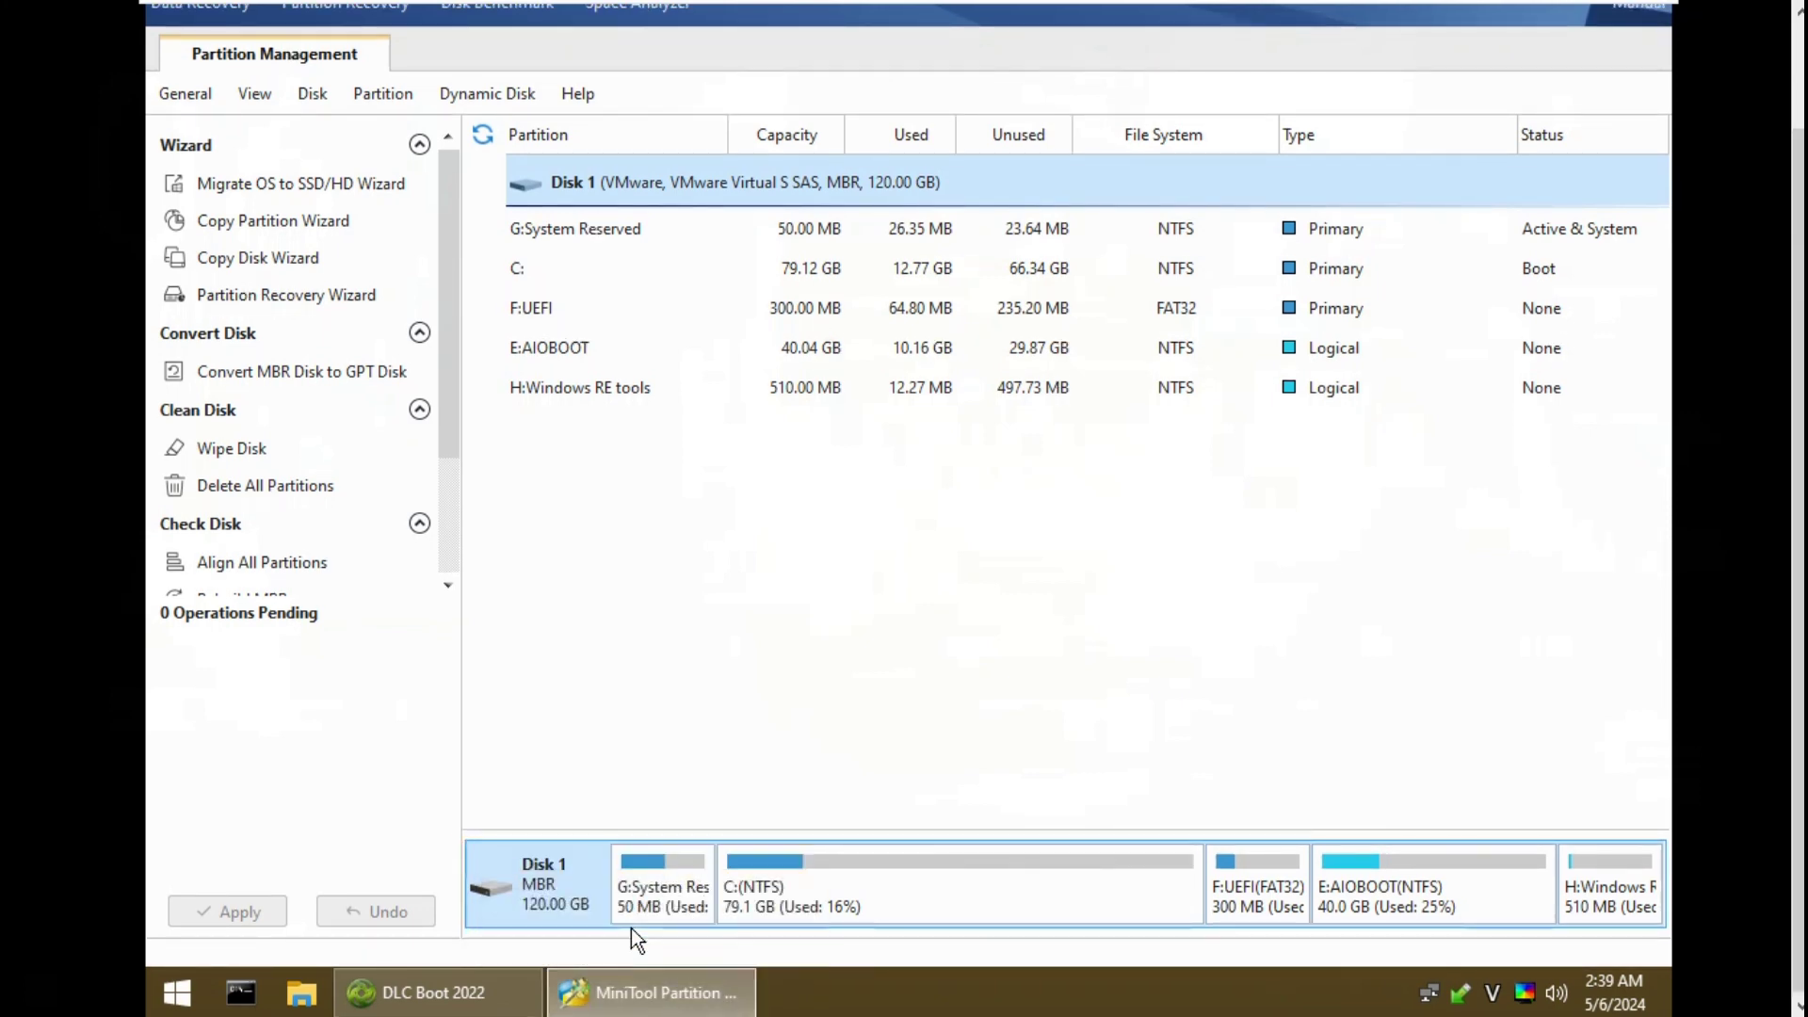
pyautogui.click(872, 488)
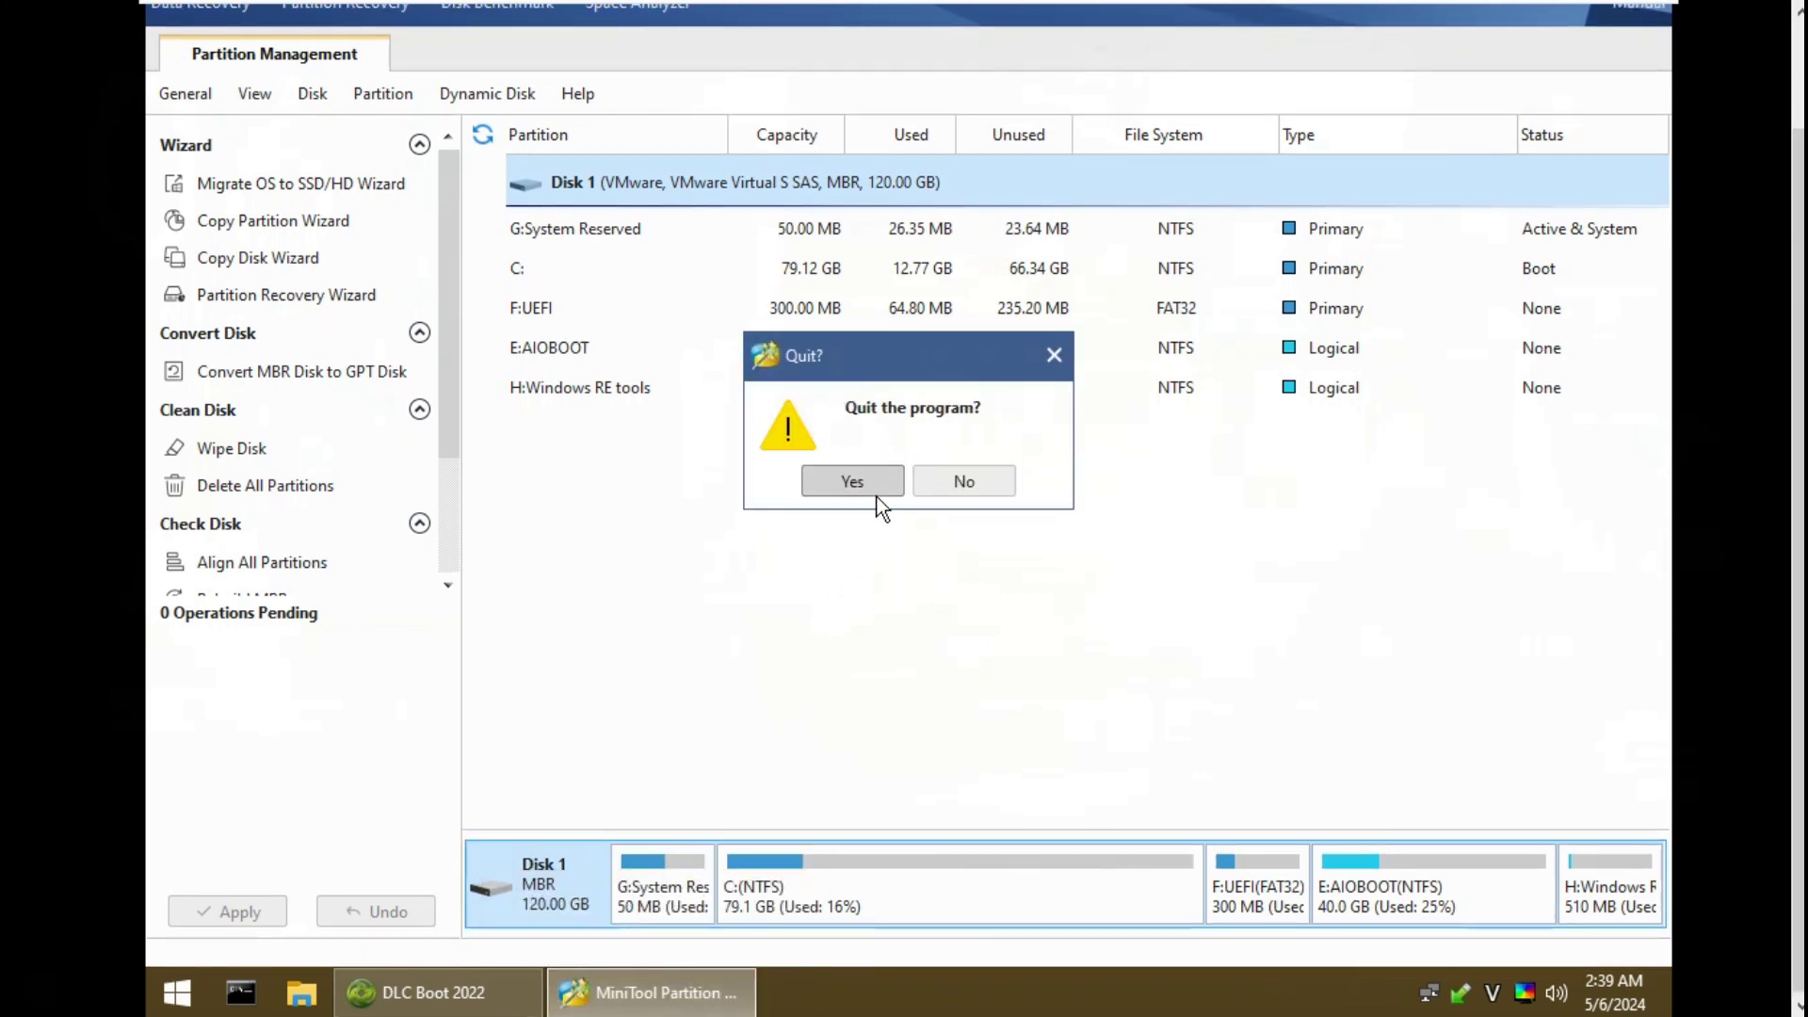
pyautogui.click(1312, 207)
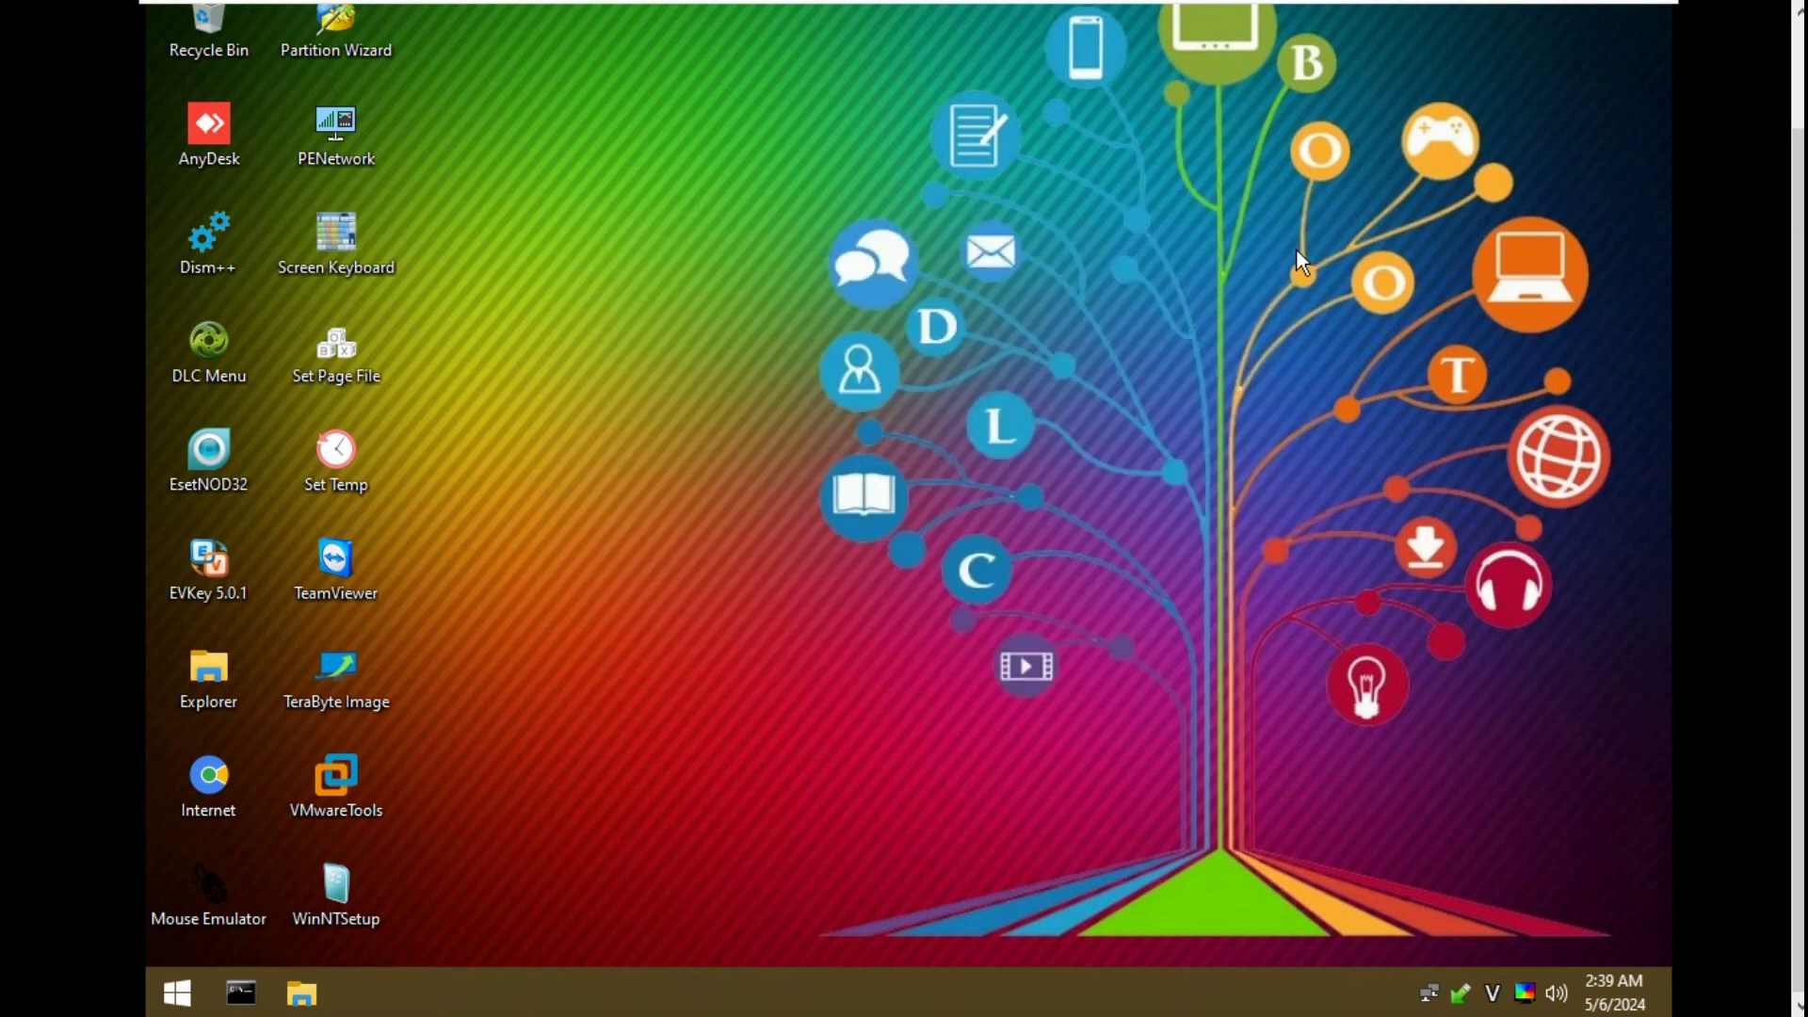
# Step: Restart the virtual machine from the WinPE desktop to return to the AIO Boot menu
pyautogui.click(177, 992)
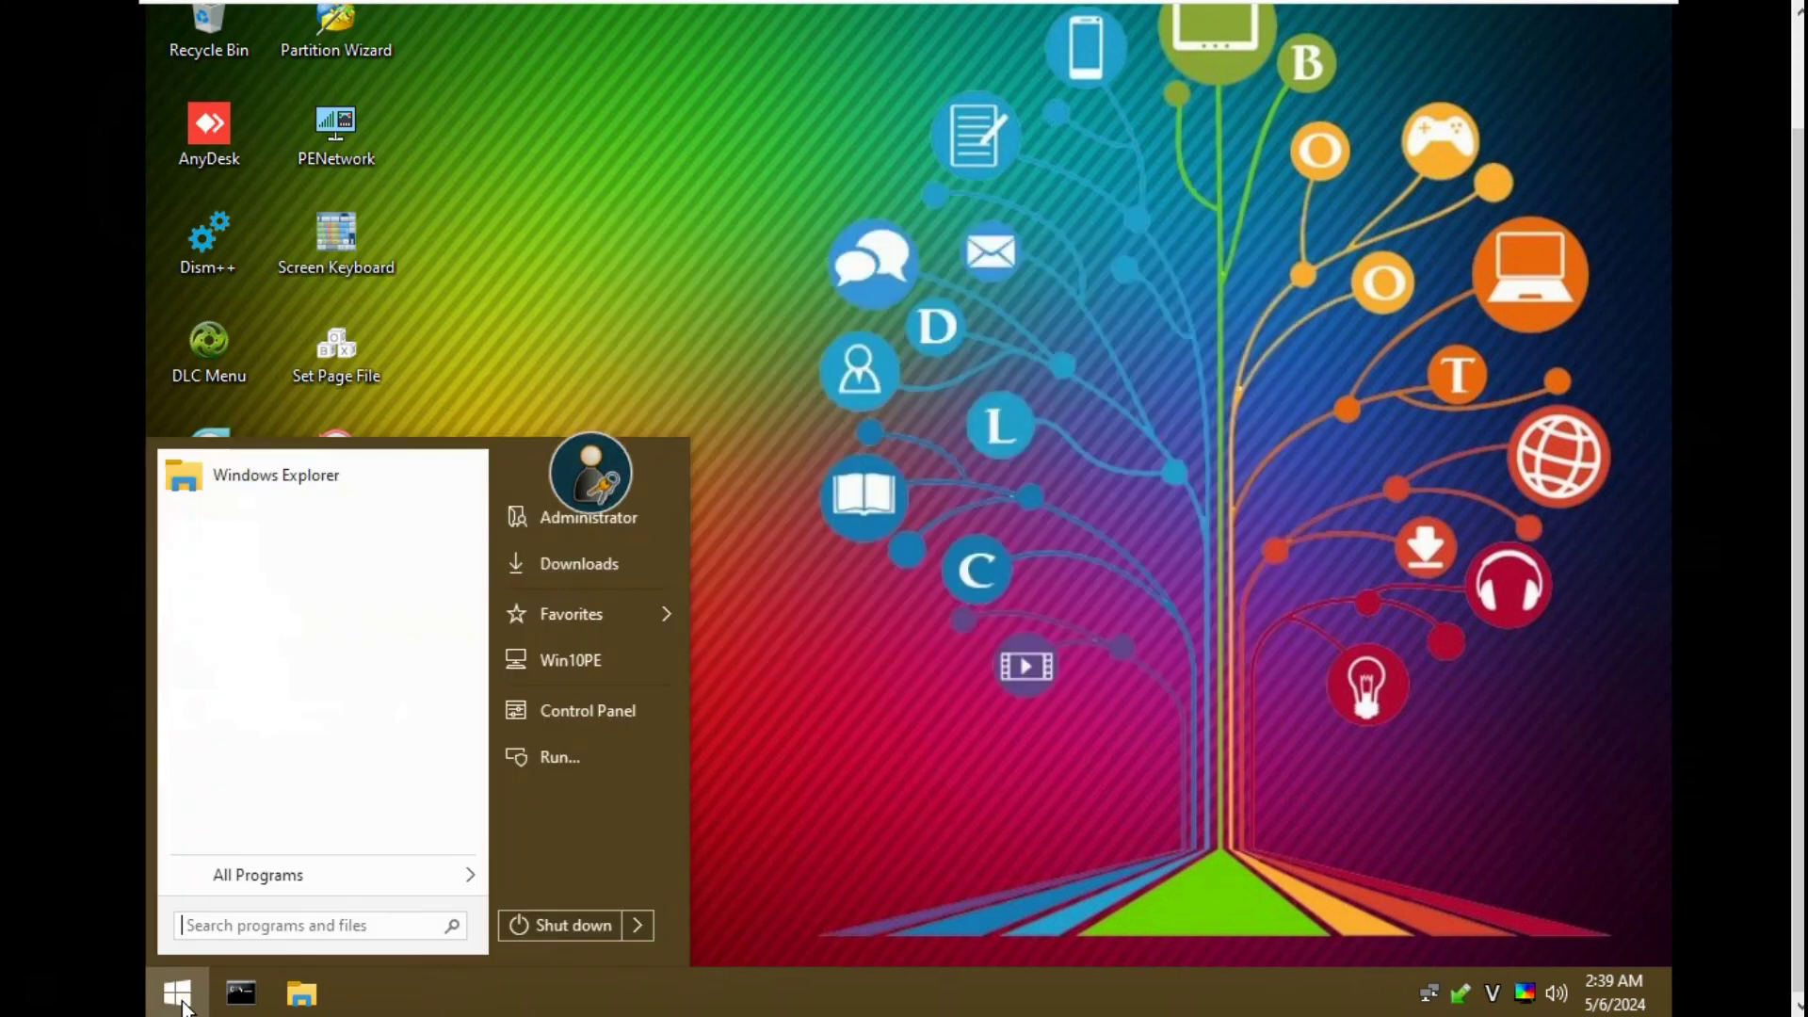
pyautogui.click(636, 925)
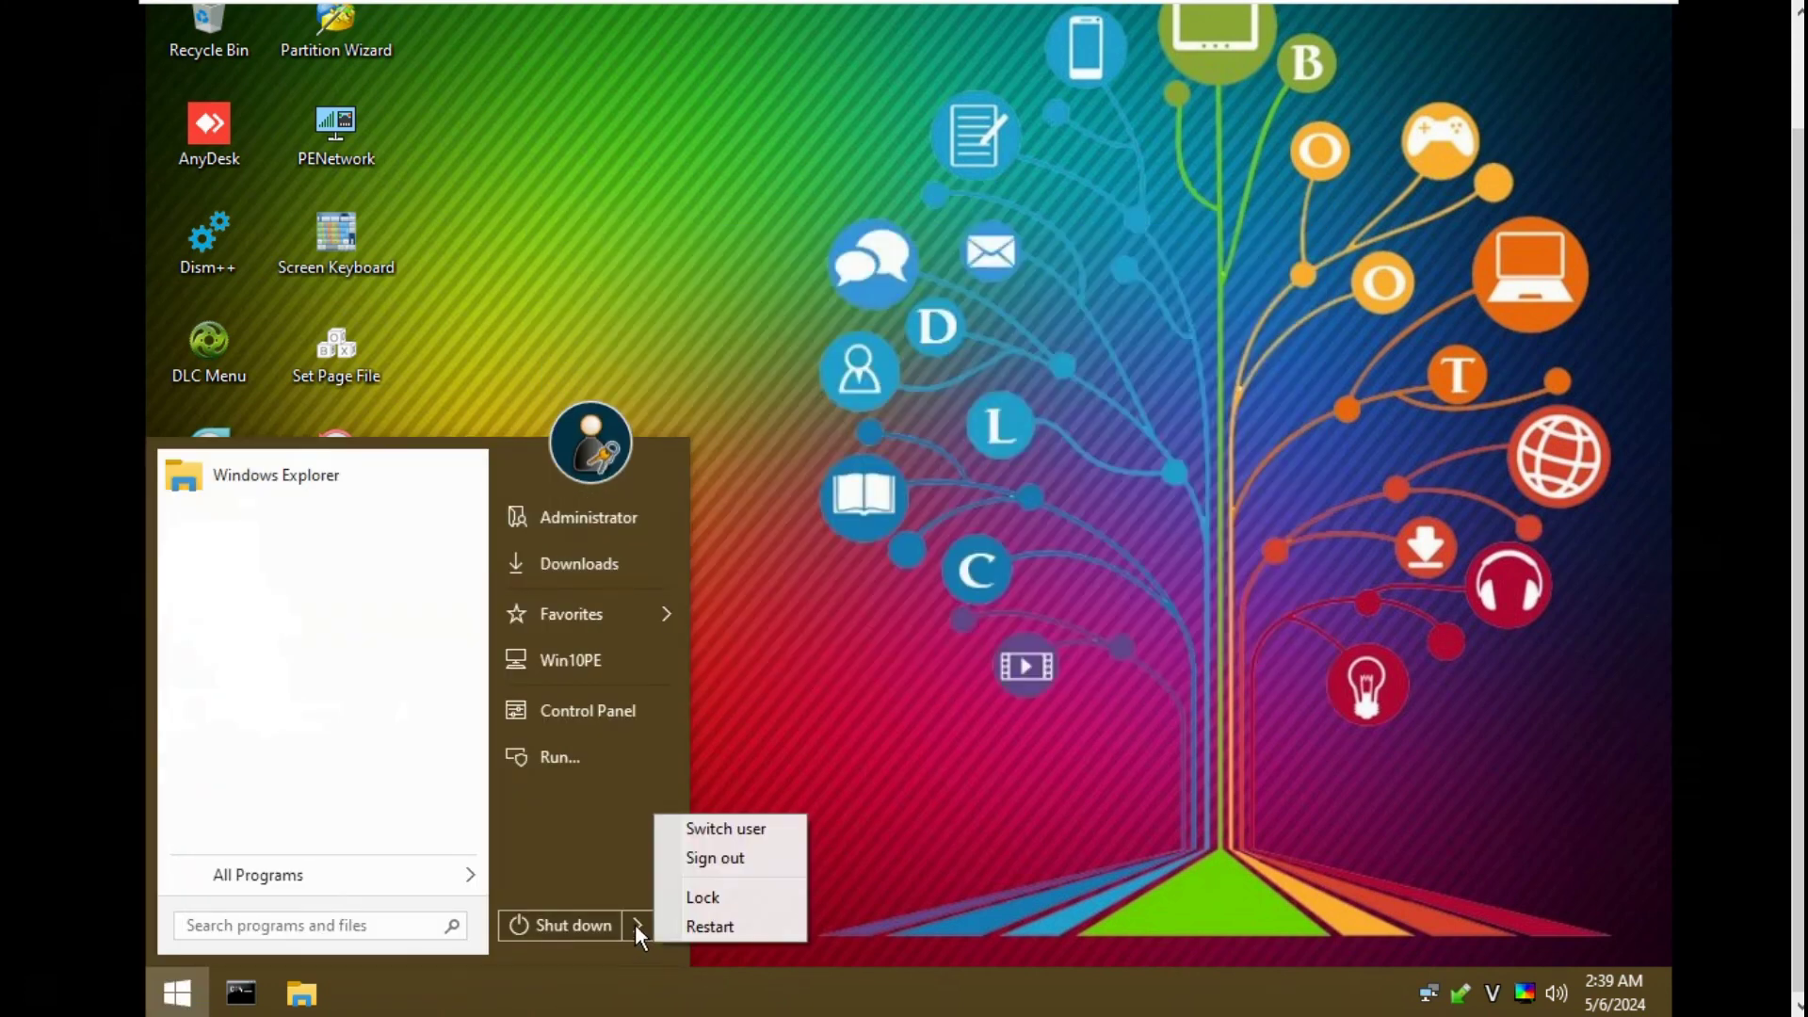
pyautogui.click(695, 924)
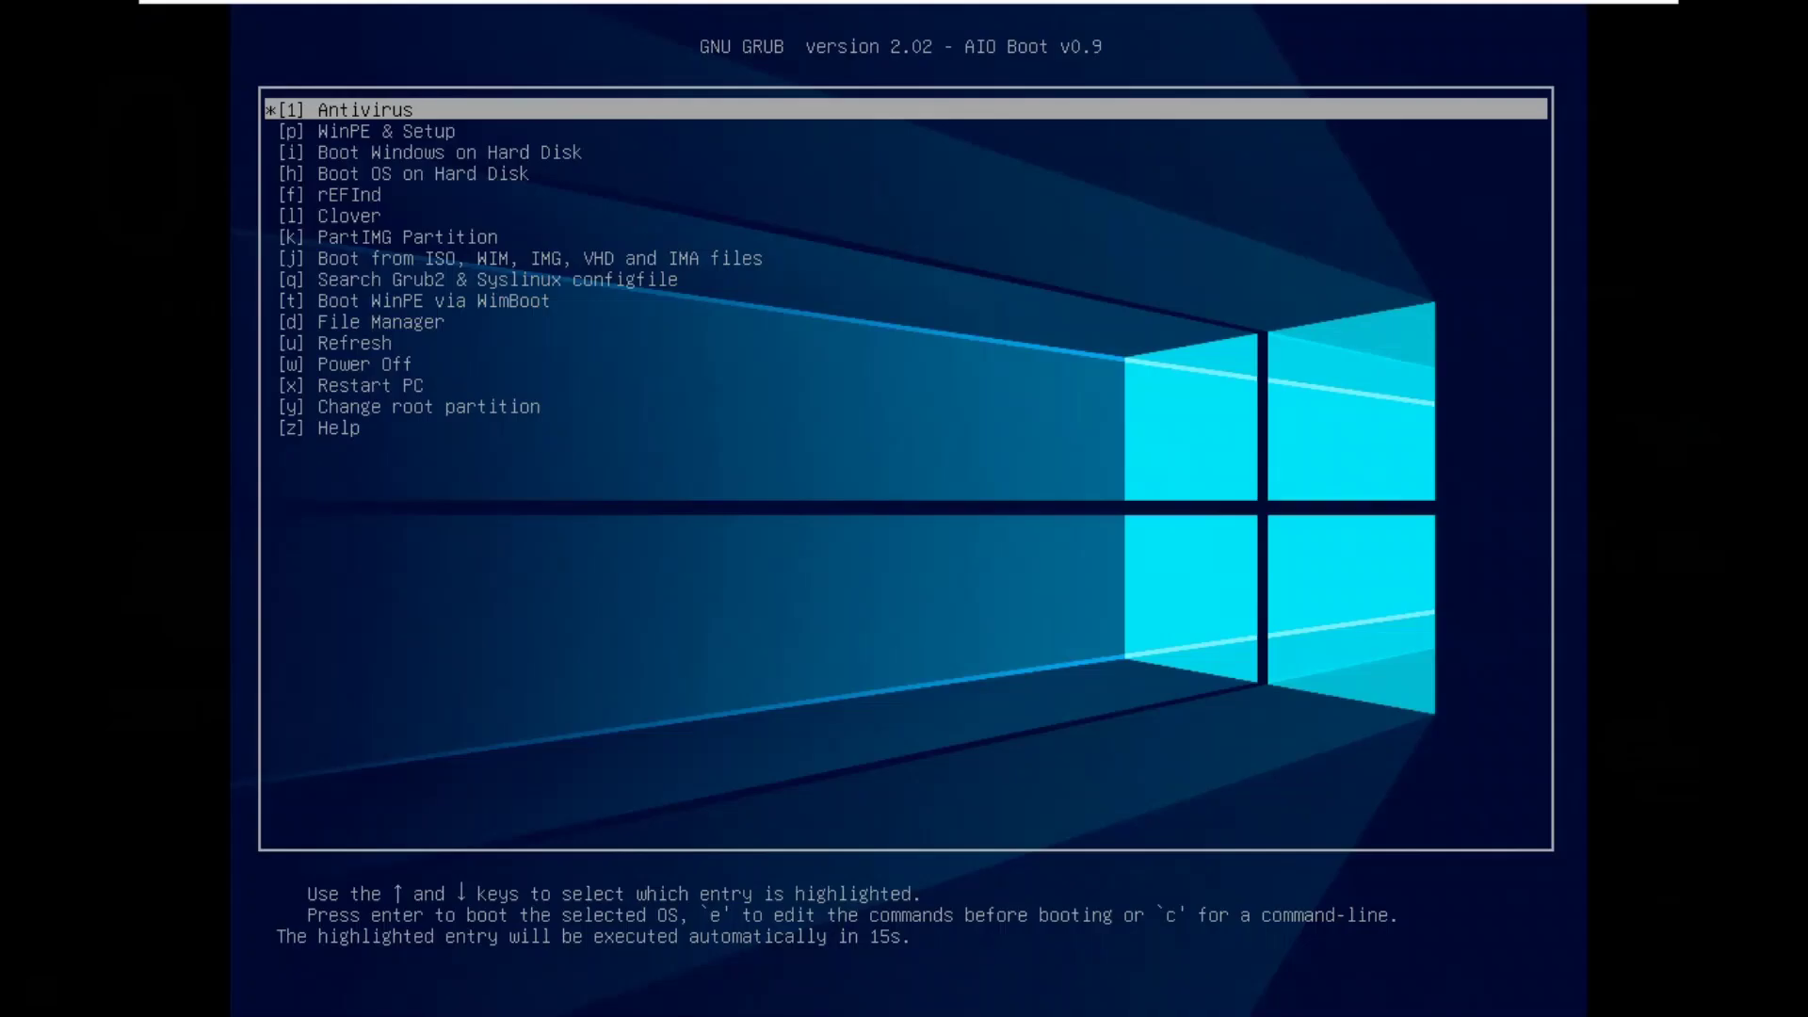
# Step: Start the Boot OS on Hard Disk entry from the AIO Boot menu to load the installed Windows 10
pyautogui.press('Down')
pyautogui.press('Down')
pyautogui.press('Down')
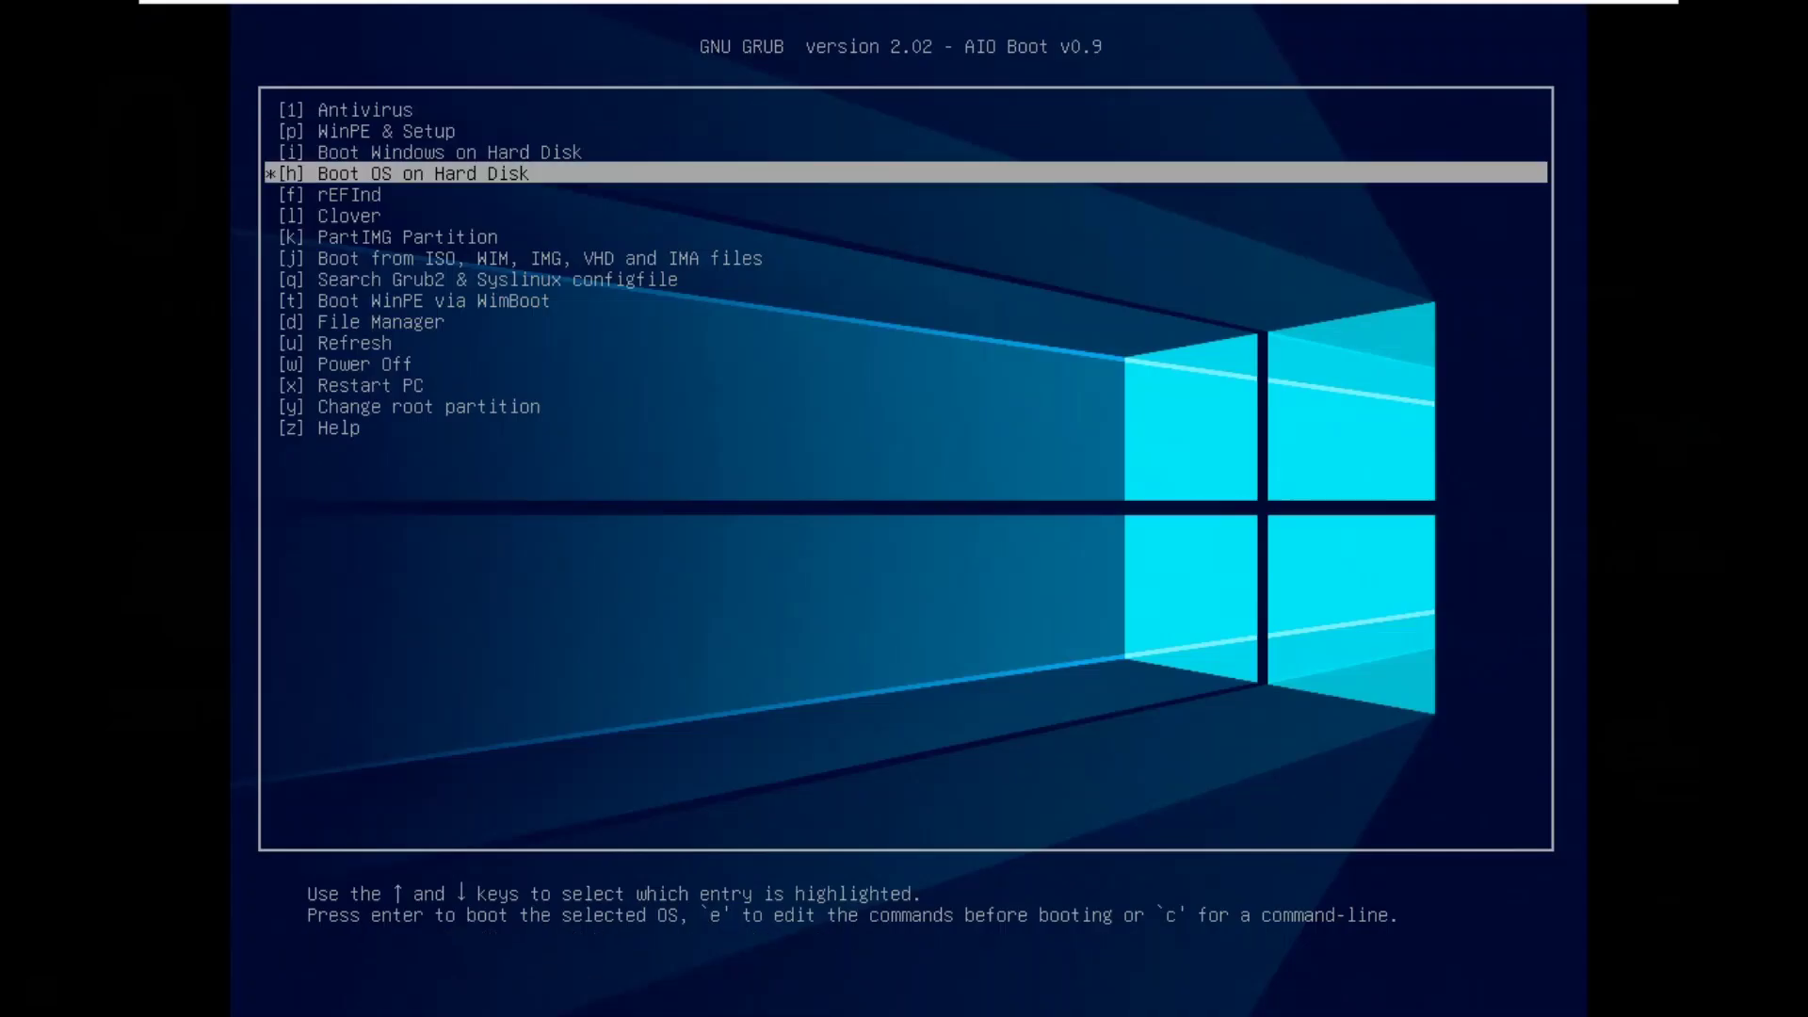
pyautogui.press('Return')
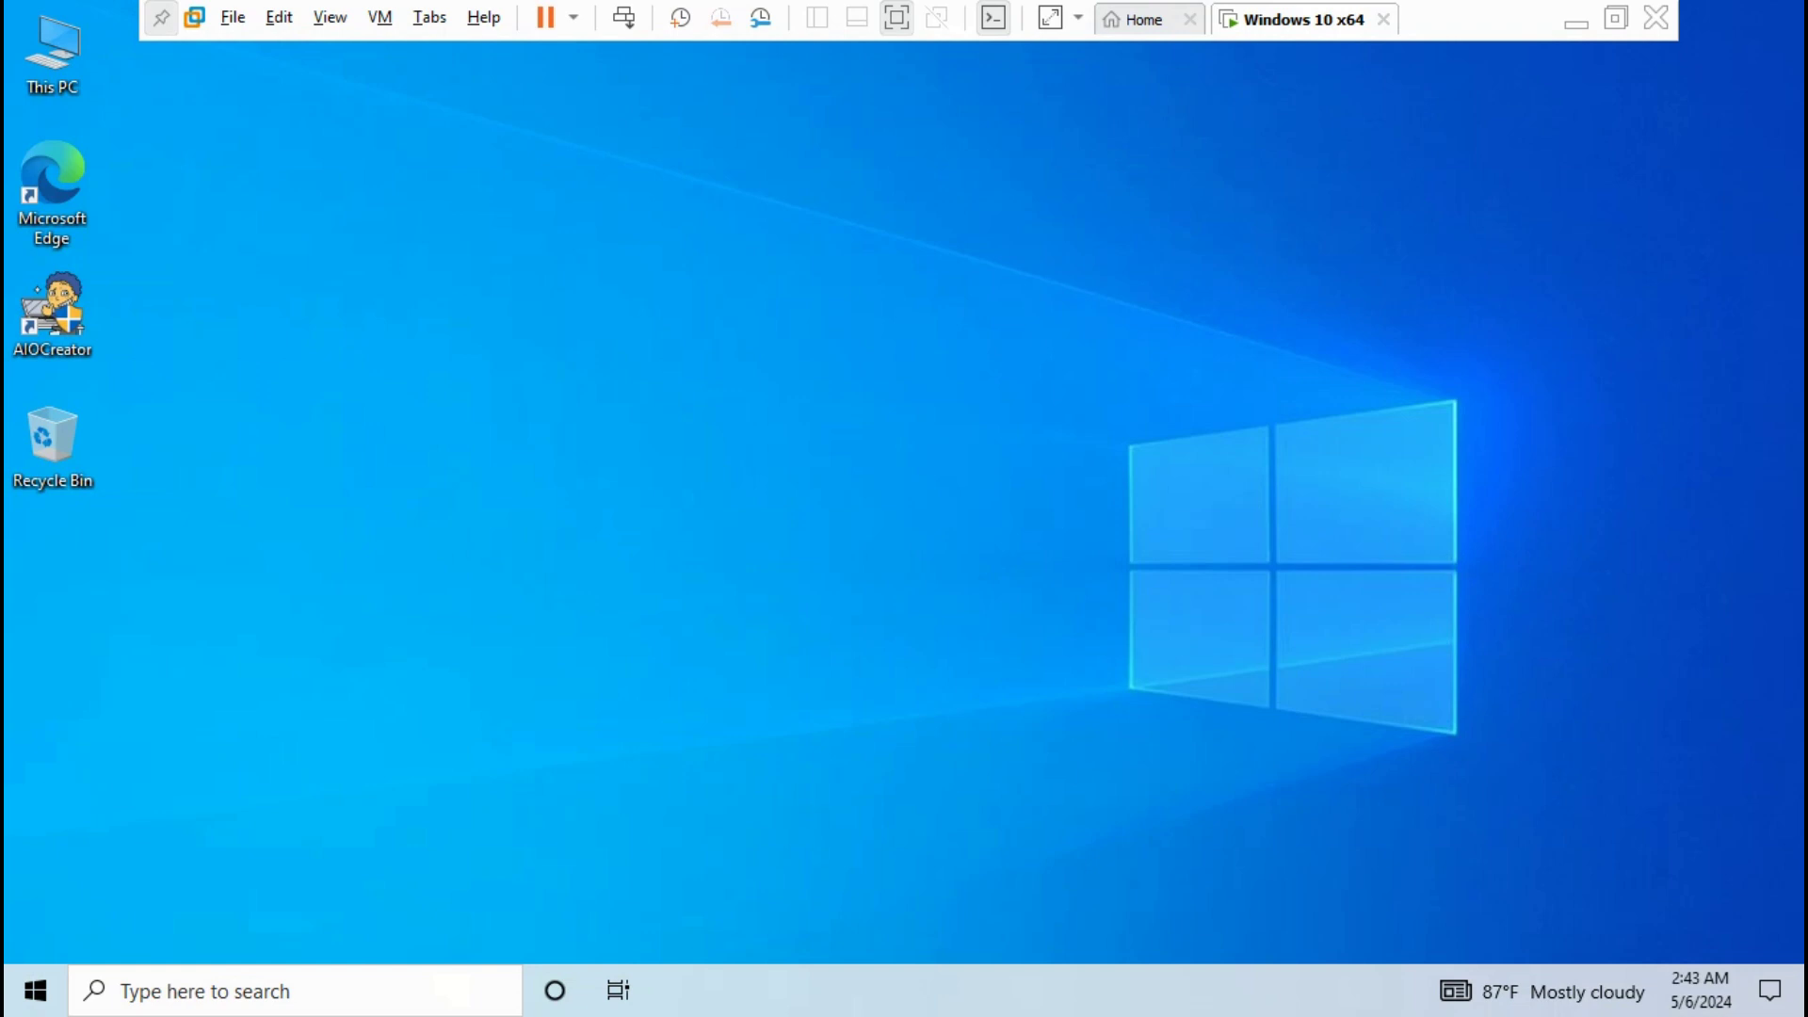
# Step: Search Windows for "info", run System Information with elevated rights to check the BIOS Mode, and close it
pyautogui.press('super')
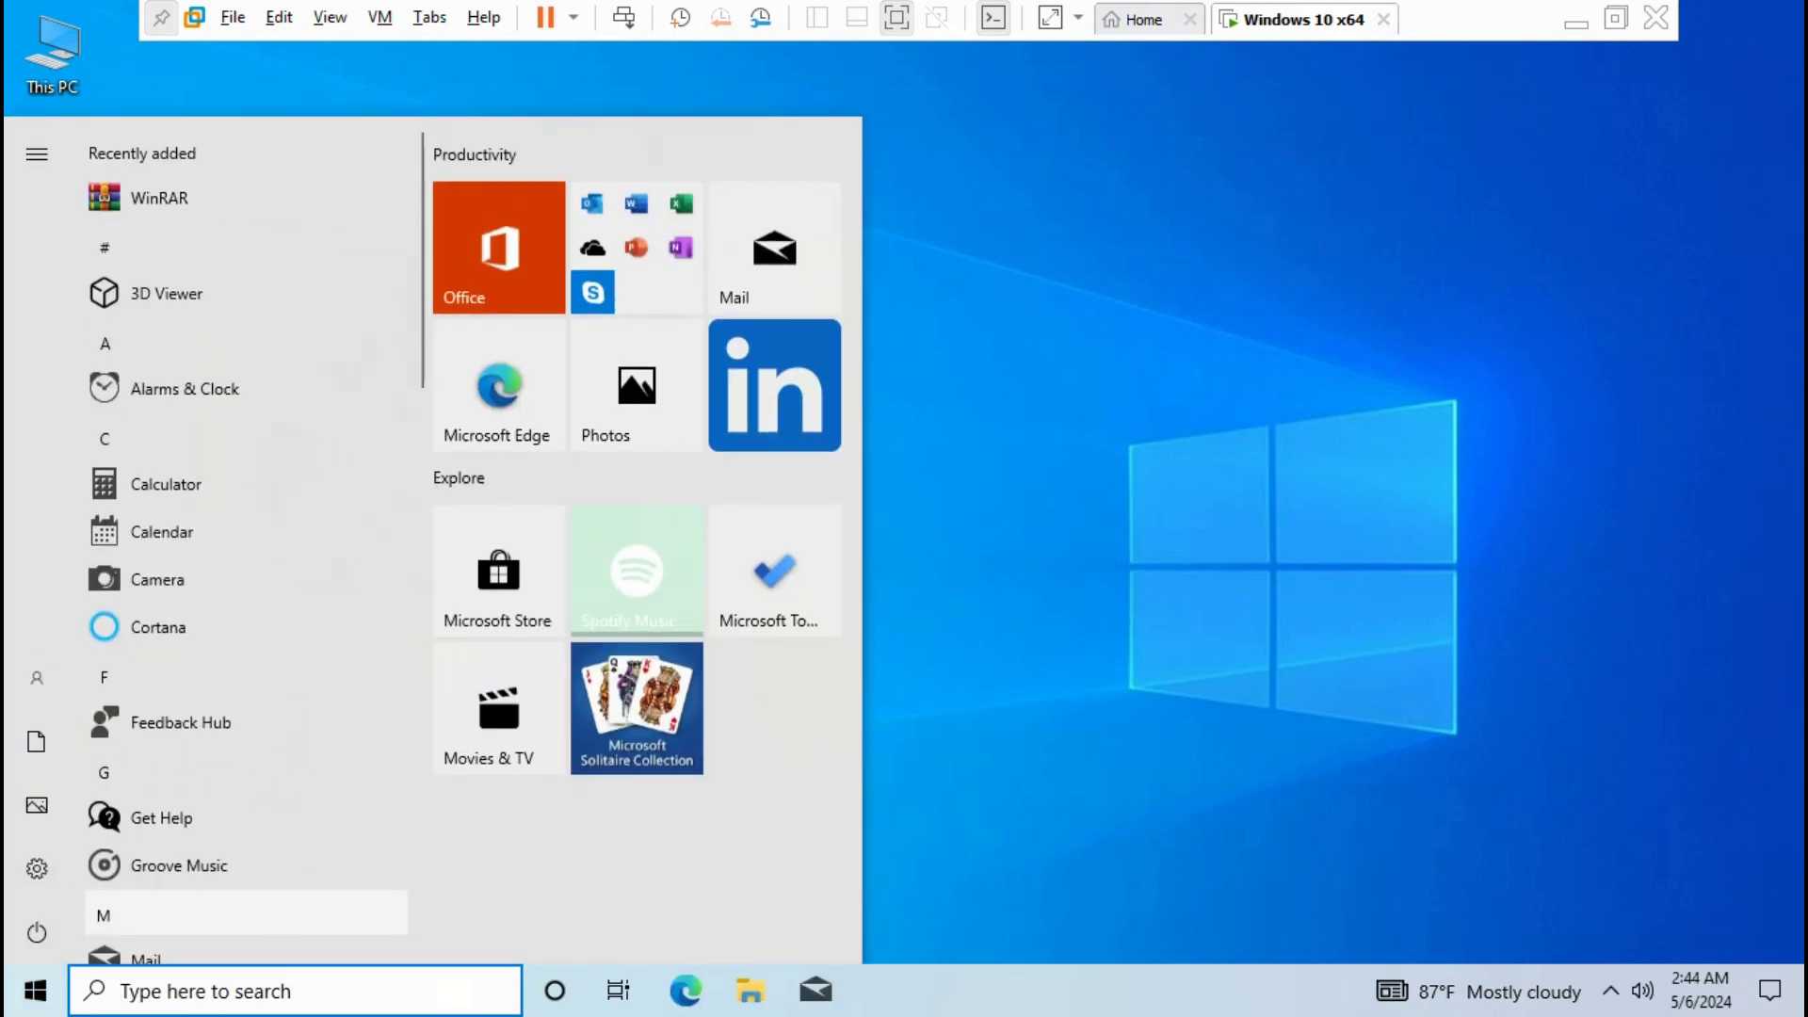
pyautogui.write('info')
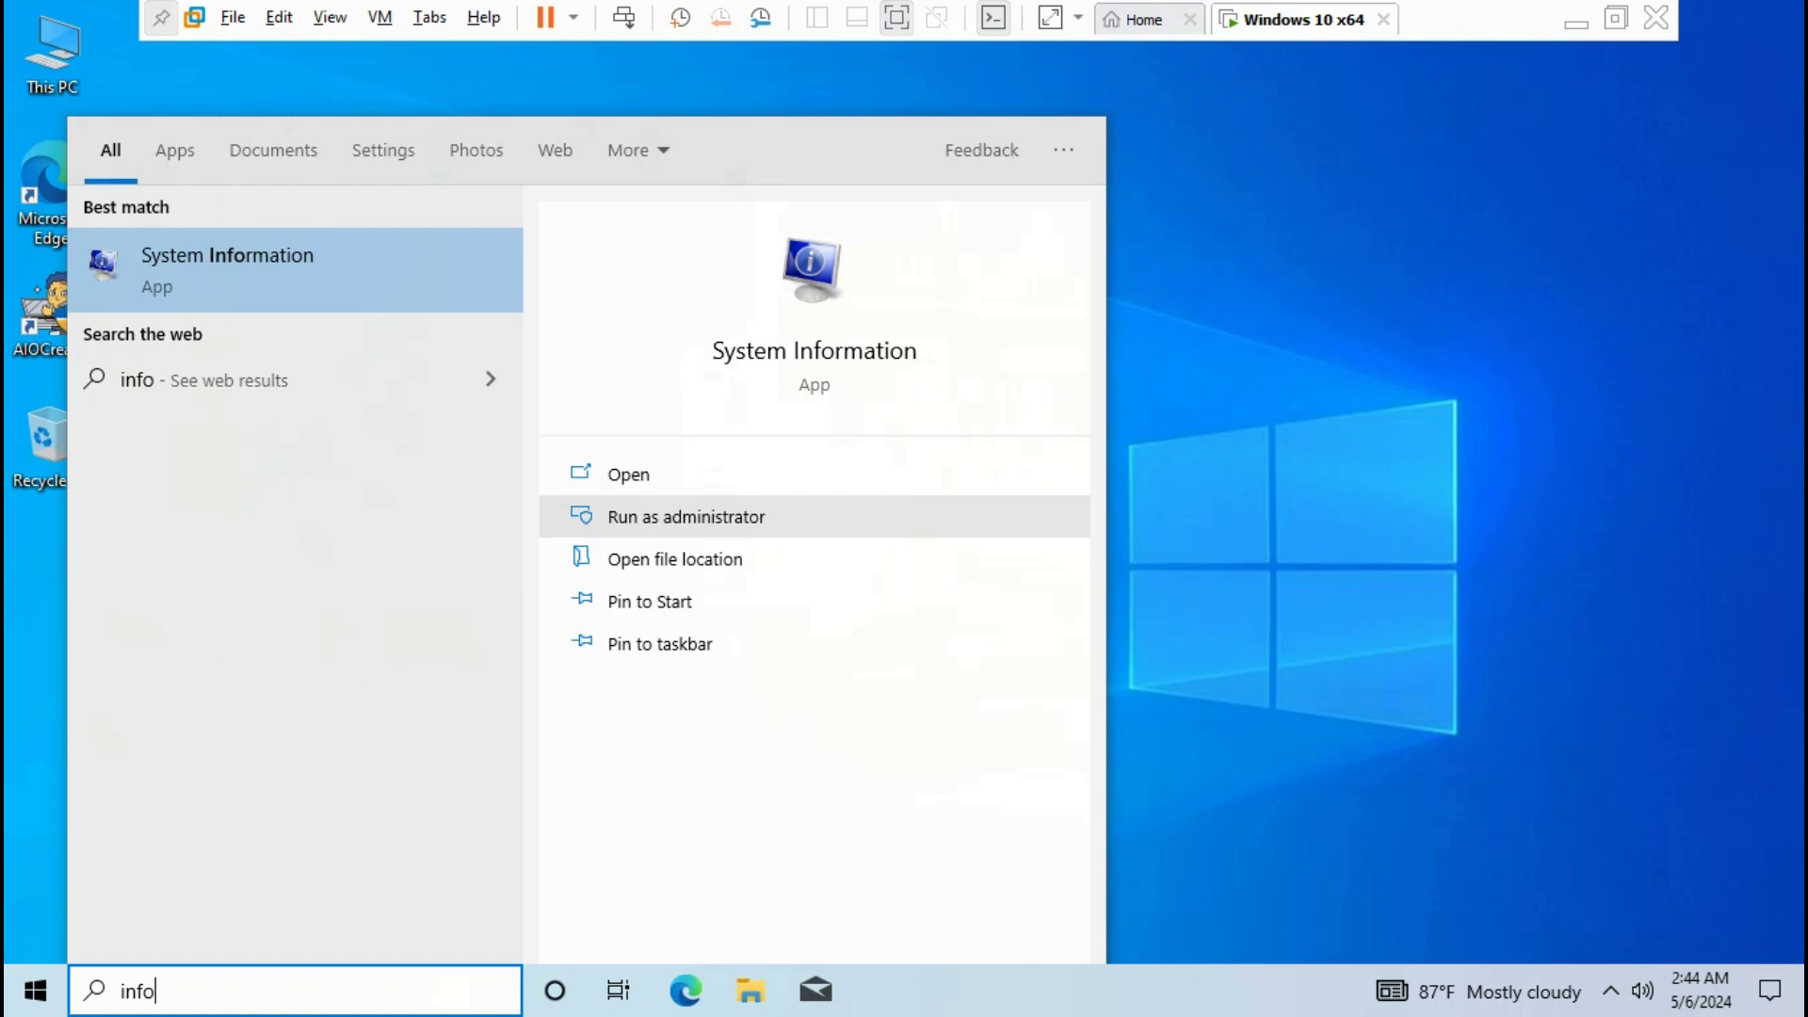
pyautogui.press('Return')
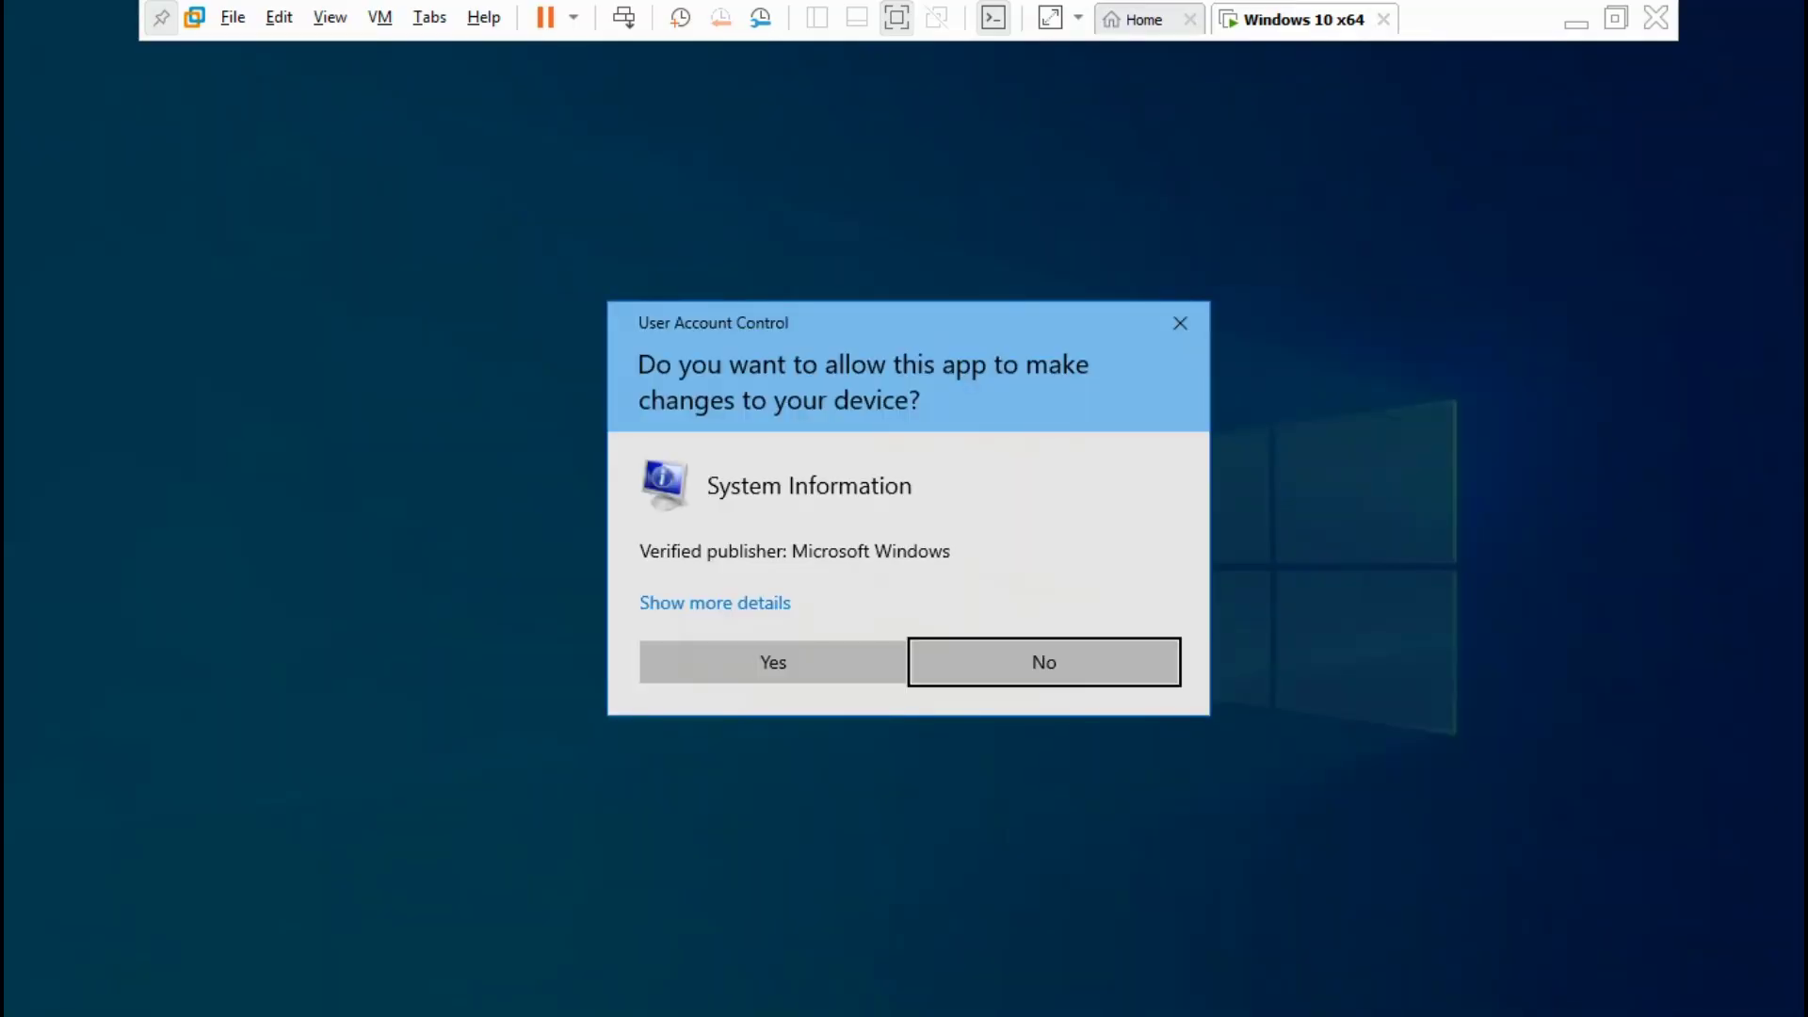
pyautogui.click(772, 661)
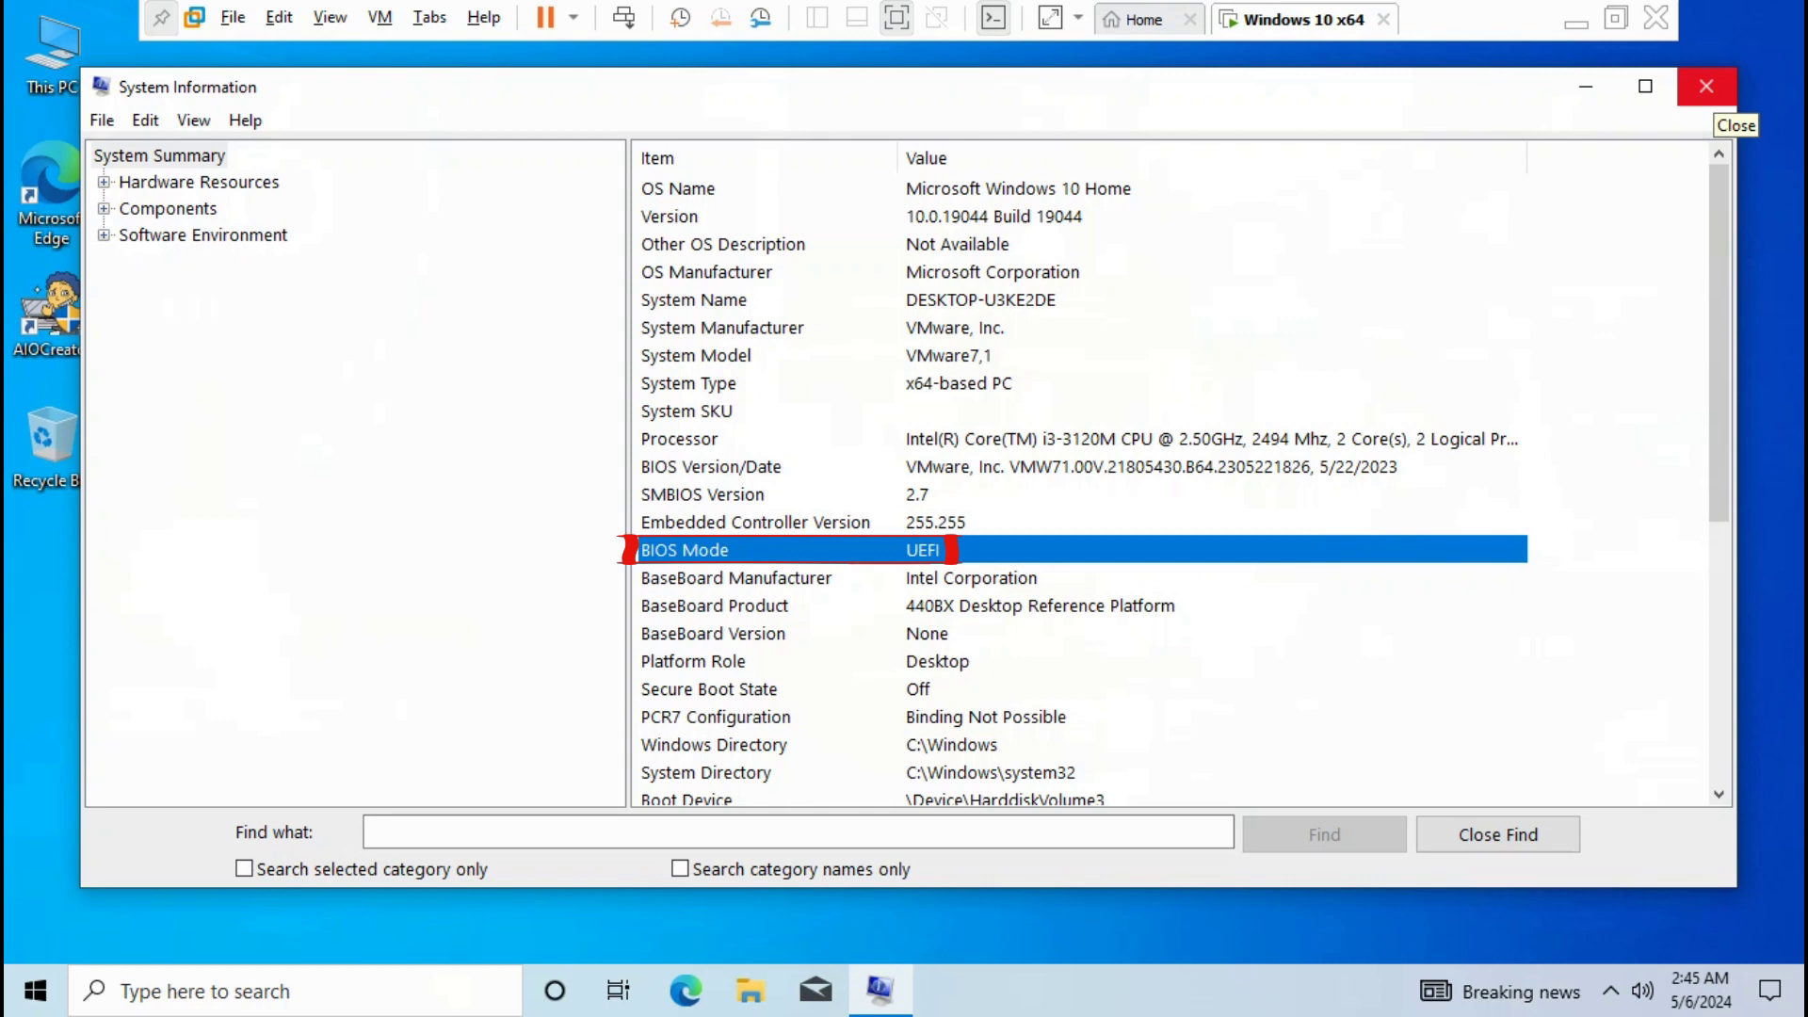
pyautogui.click(1705, 85)
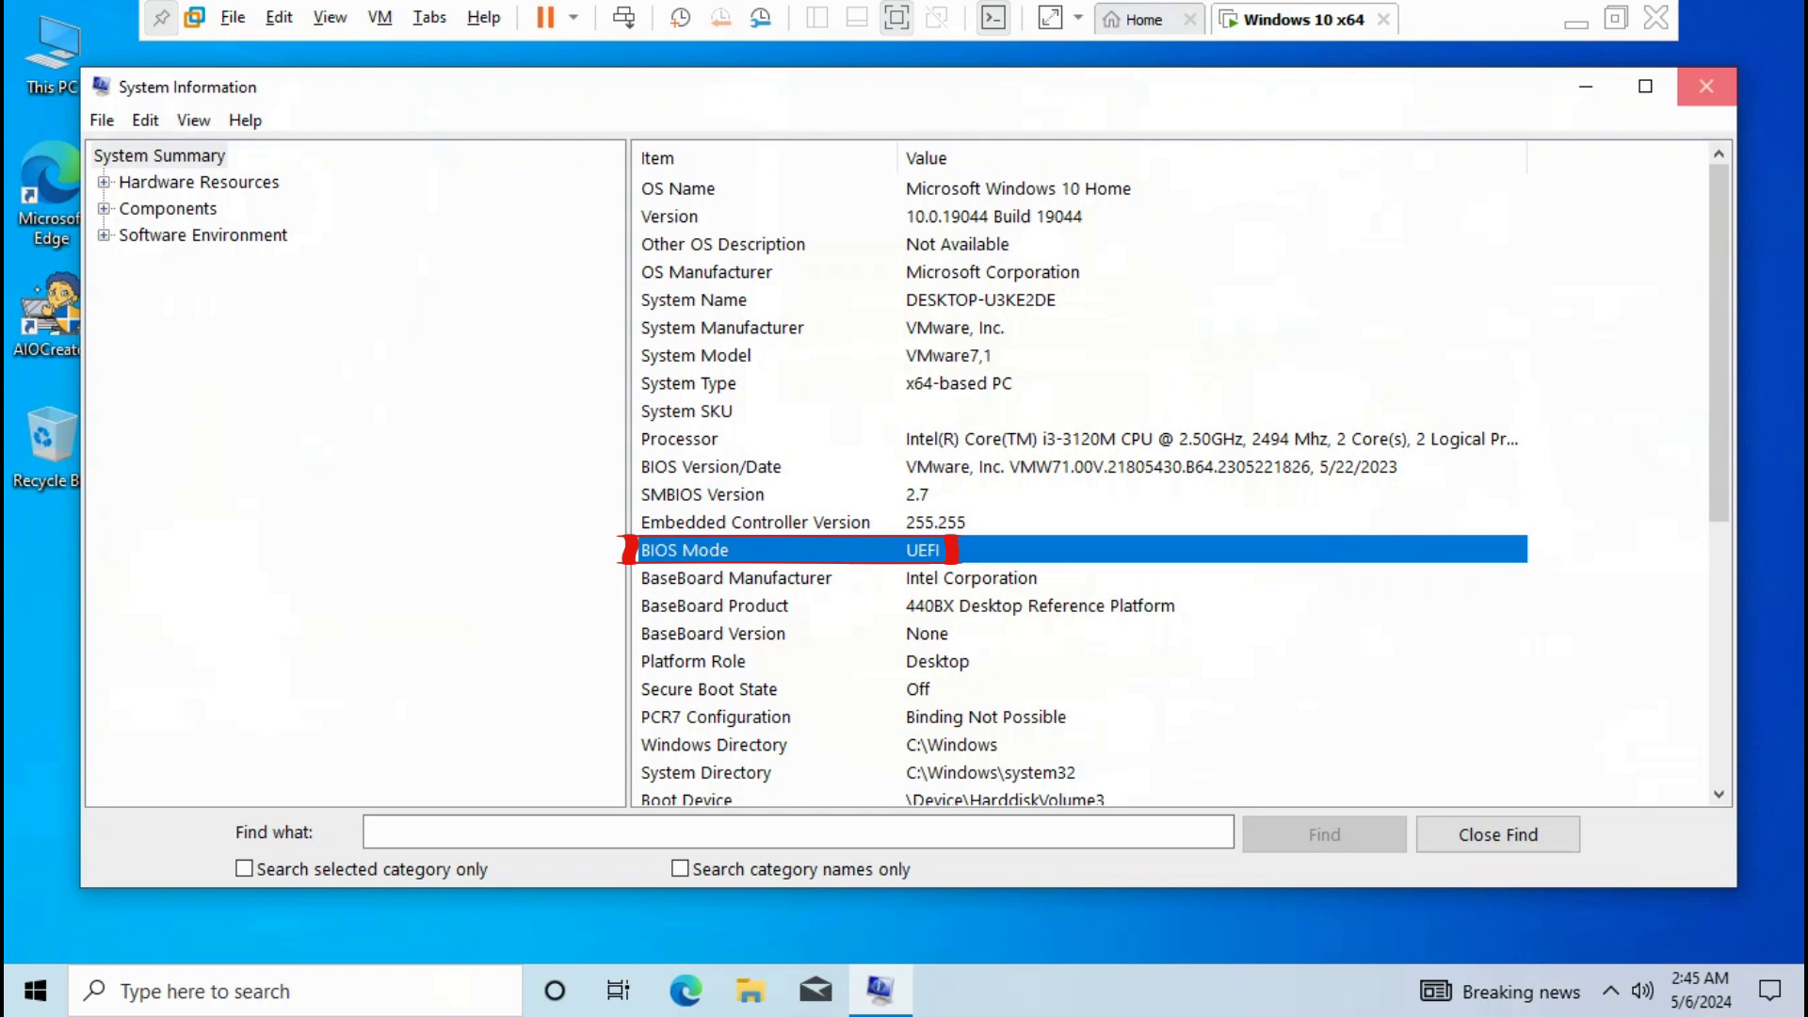